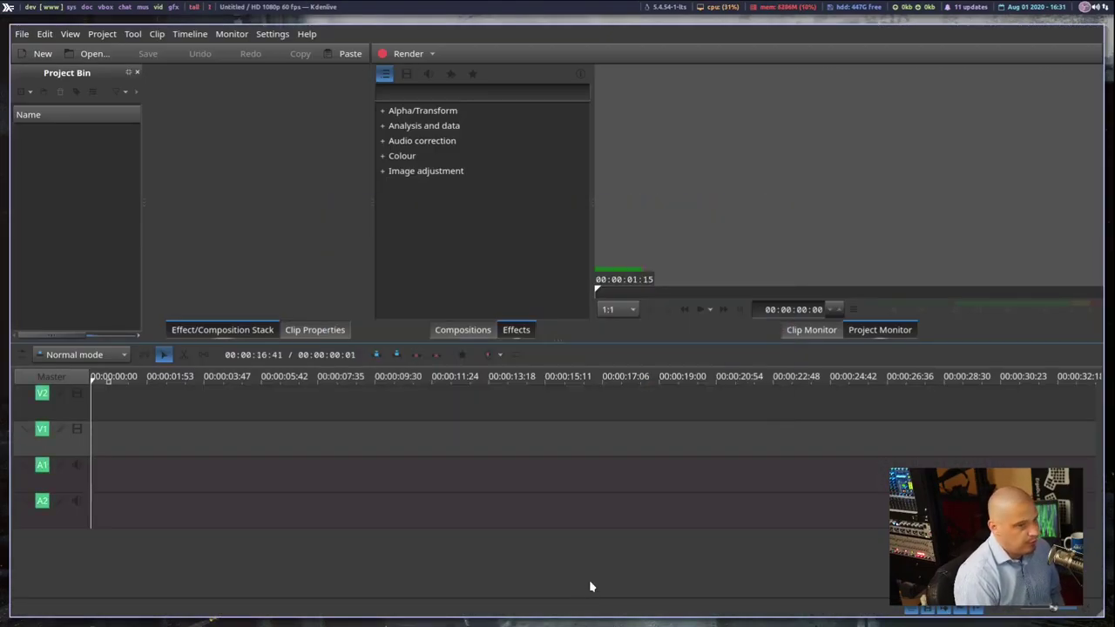
Step: Widen the empty Project Bin so its search field fits
{"action": "key", "text": "i"}
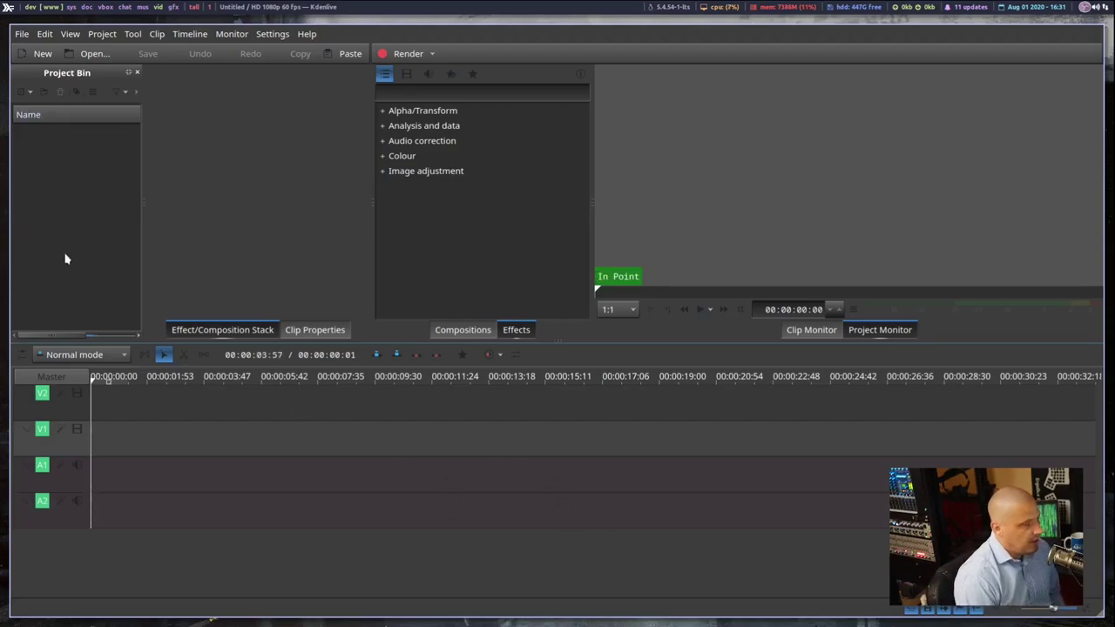
{"action": "left_click_drag", "start_coordinate": [143, 199], "coordinate": [185, 202]}
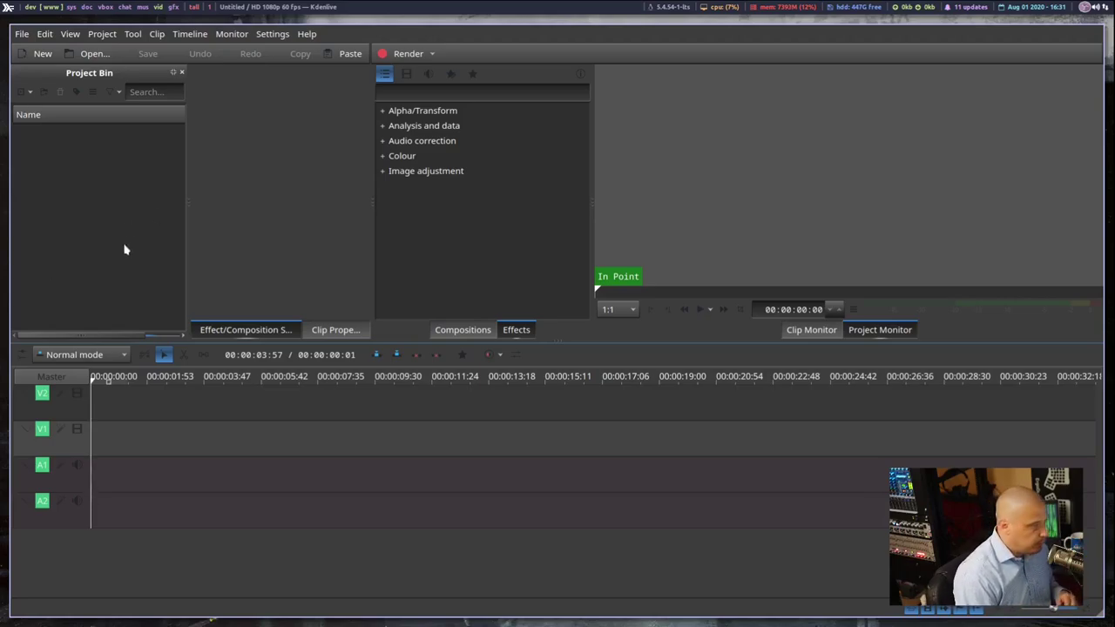
Step: Open a file manager beside the editor and go to the Videos/DistroTube/shows/rack folder
{"action": "key", "text": "super+shift+Return"}
{"action": "key", "text": "Escape"}
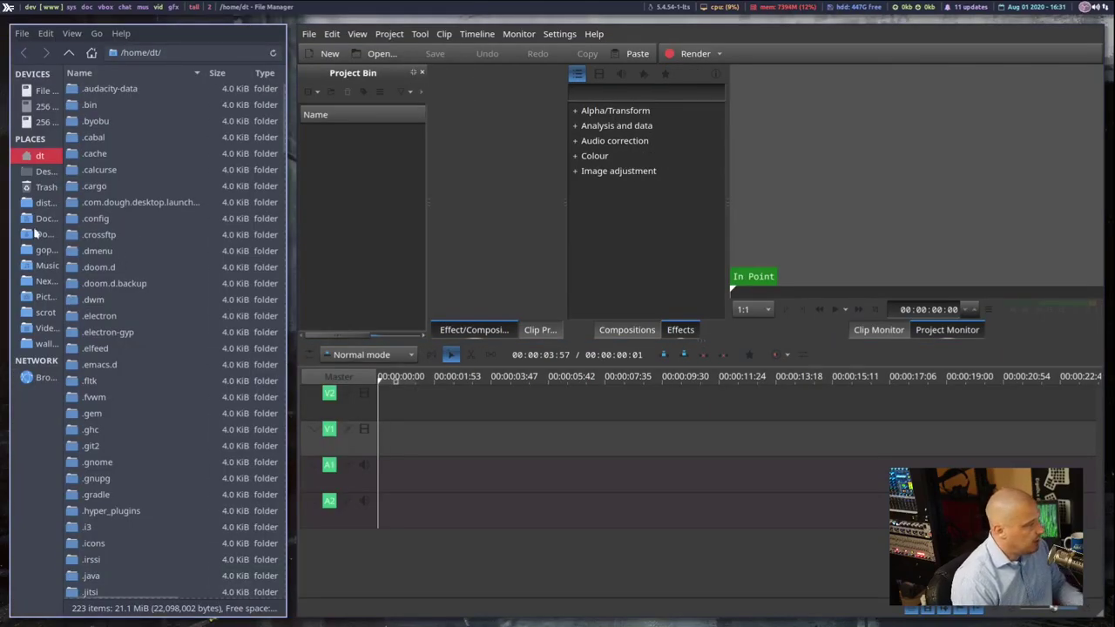
{"action": "left_click", "coordinate": [48, 328]}
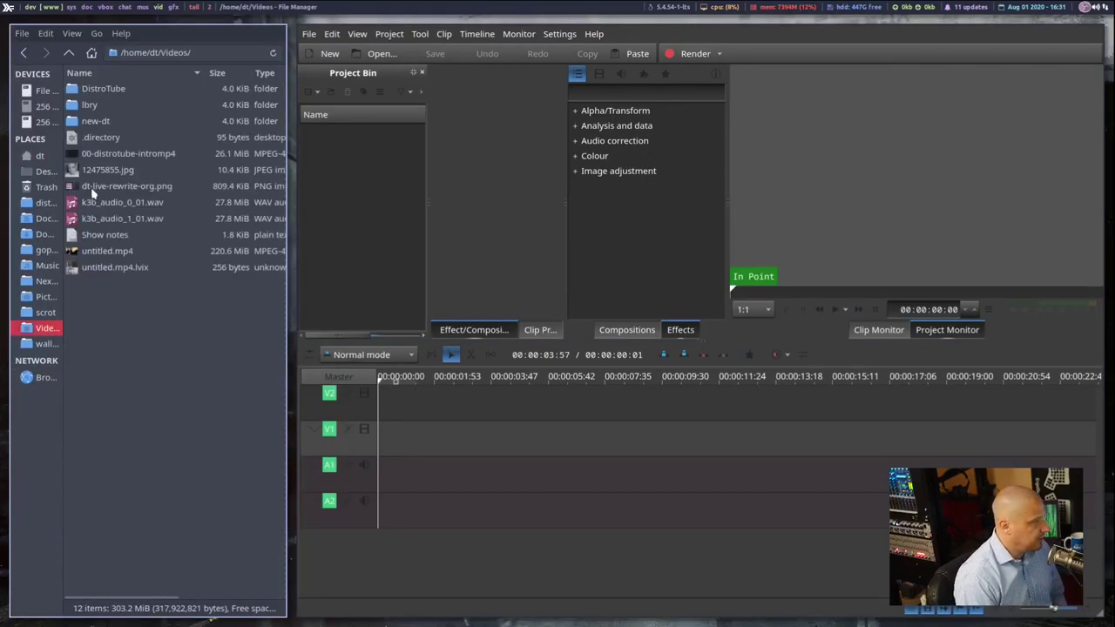
{"action": "double_click", "coordinate": [101, 93]}
{"action": "double_click", "coordinate": [96, 332]}
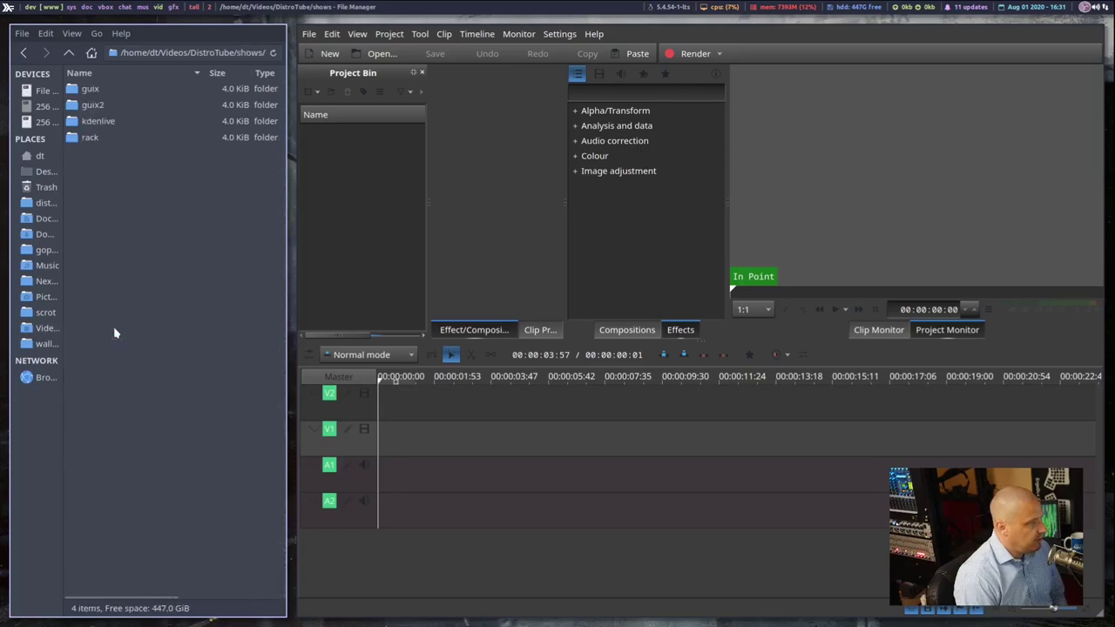
{"action": "double_click", "coordinate": [140, 140]}
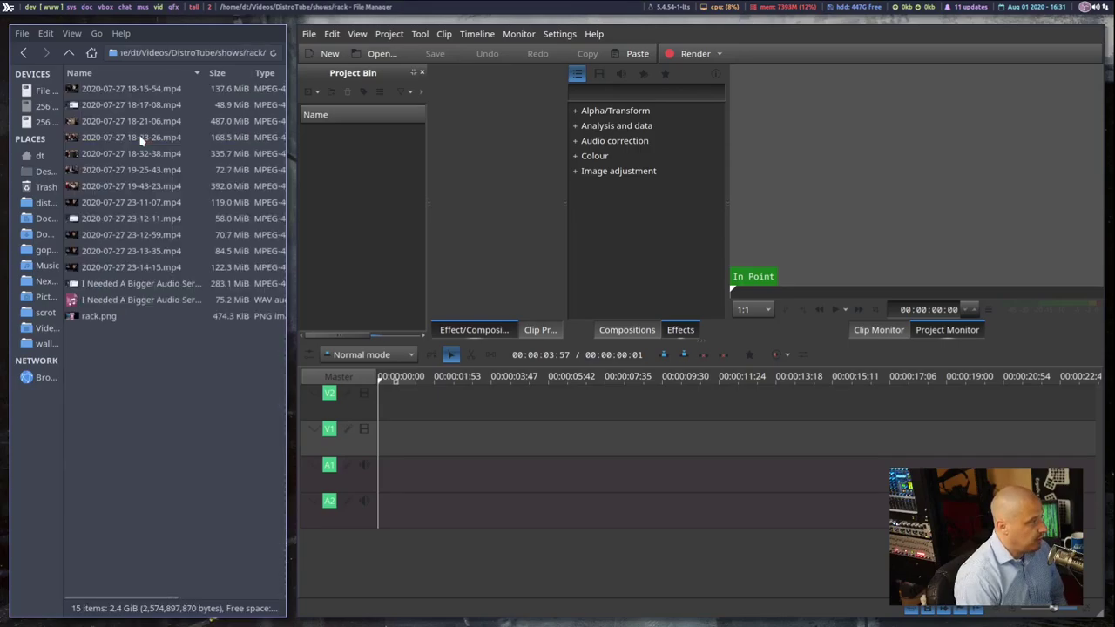
Step: Import the twelve MP4 recordings dated 2020-07-27, rack.png and the WAV audio file into the Project Bin, and close the file manager
{"action": "left_click", "coordinate": [122, 270]}
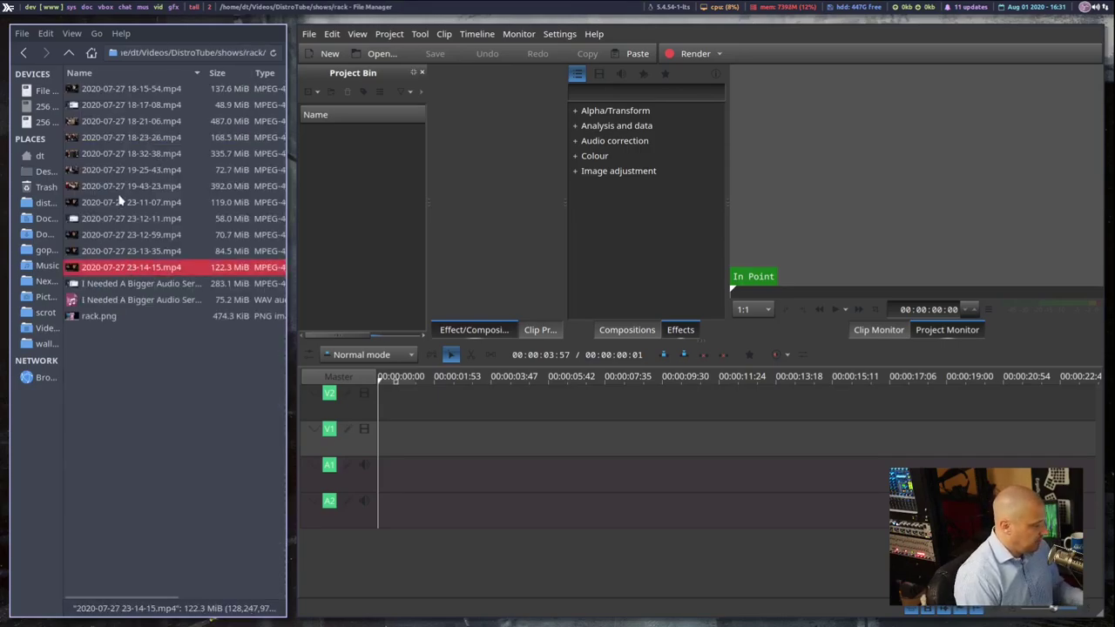
{"action": "left_click", "coordinate": [109, 92], "text": "shift"}
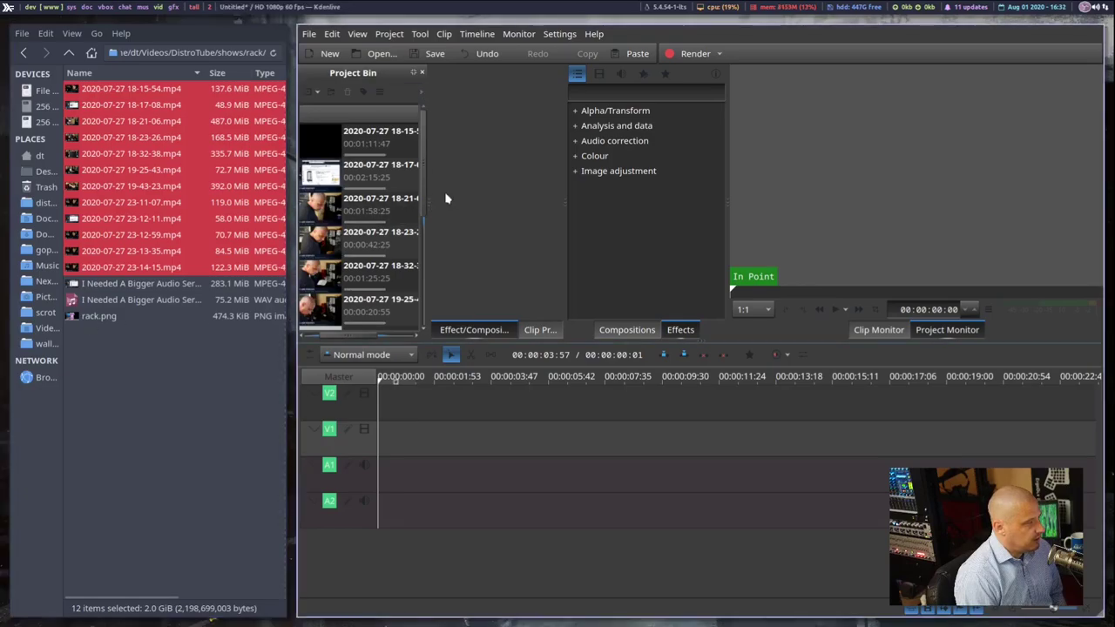
{"action": "left_click", "coordinate": [80, 318]}
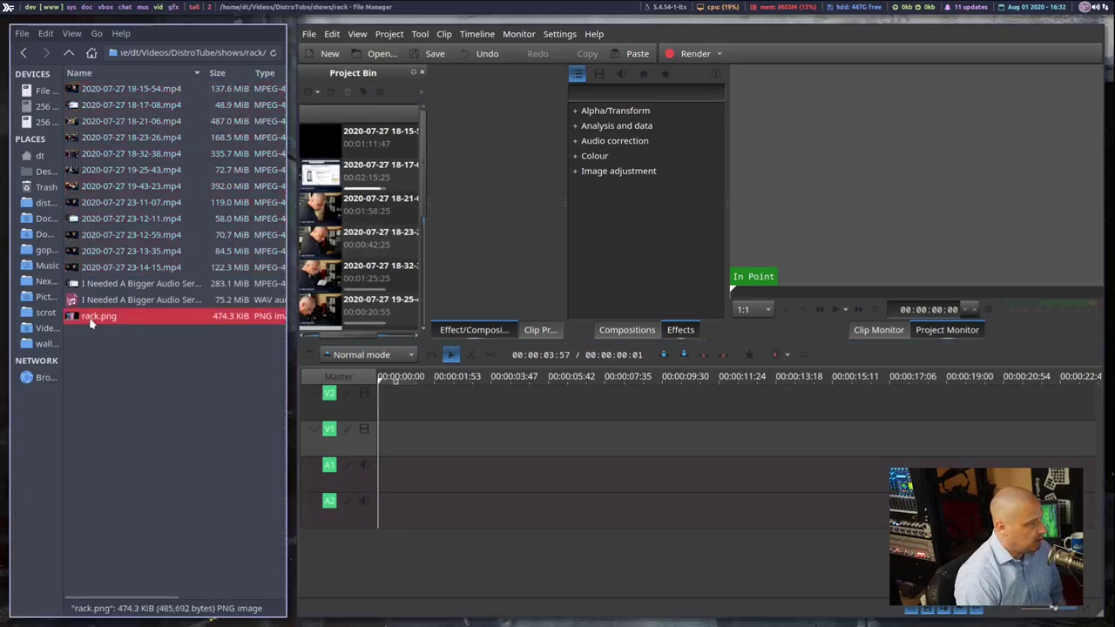
{"action": "left_click", "coordinate": [142, 300]}
{"action": "left_click_drag", "start_coordinate": [122, 300], "coordinate": [386, 287]}
{"action": "left_click", "coordinate": [190, 397]}
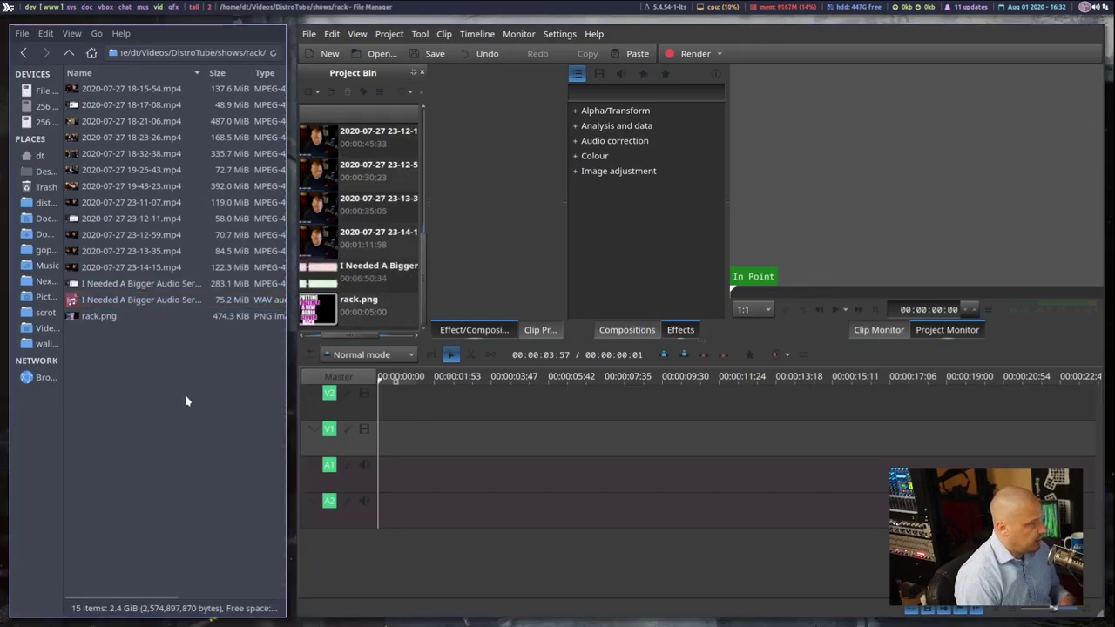
{"action": "key", "text": "super+shift+c"}
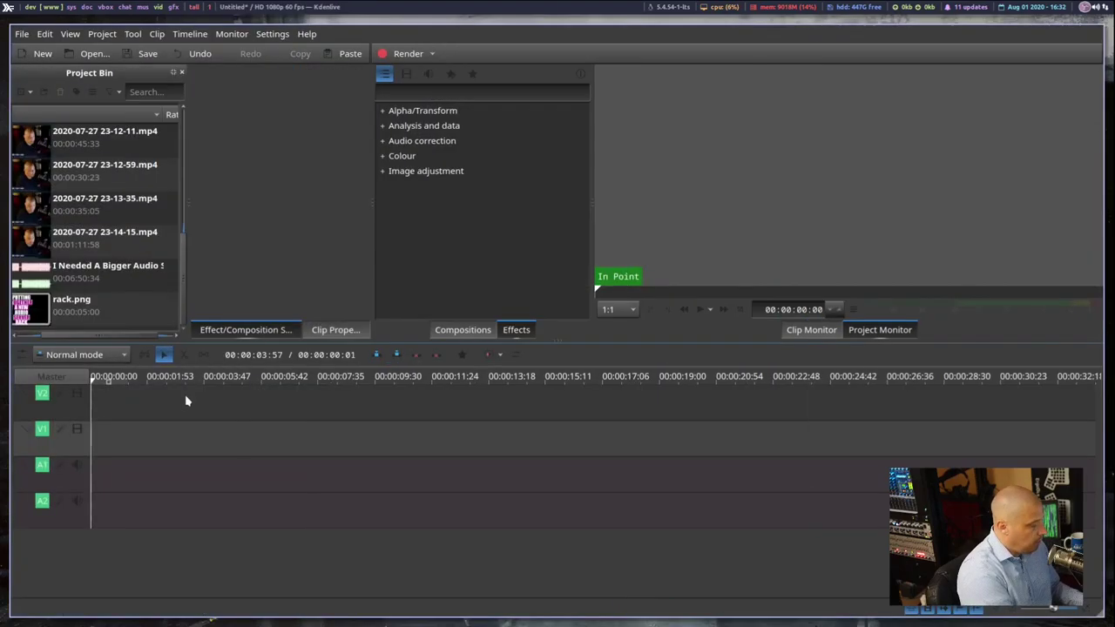
Step: Widen the Project Bin further to give the clip names and thumbnails more room
{"action": "left_click_drag", "start_coordinate": [187, 195], "coordinate": [212, 202]}
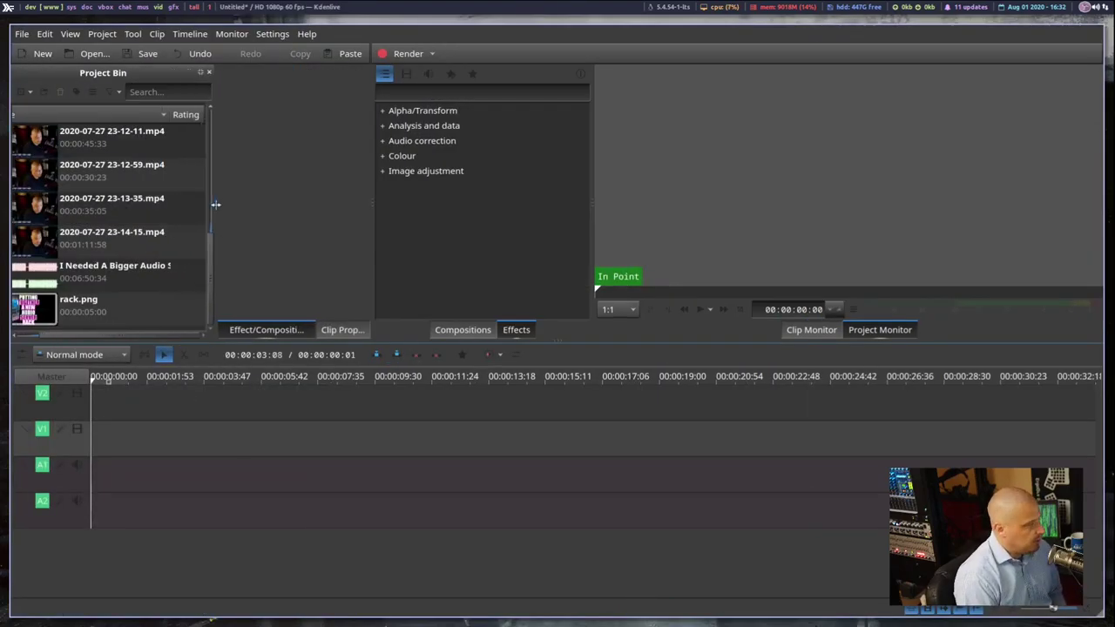
{"action": "scroll", "coordinate": [205, 257], "scroll_direction": "up", "scroll_amount": 5}
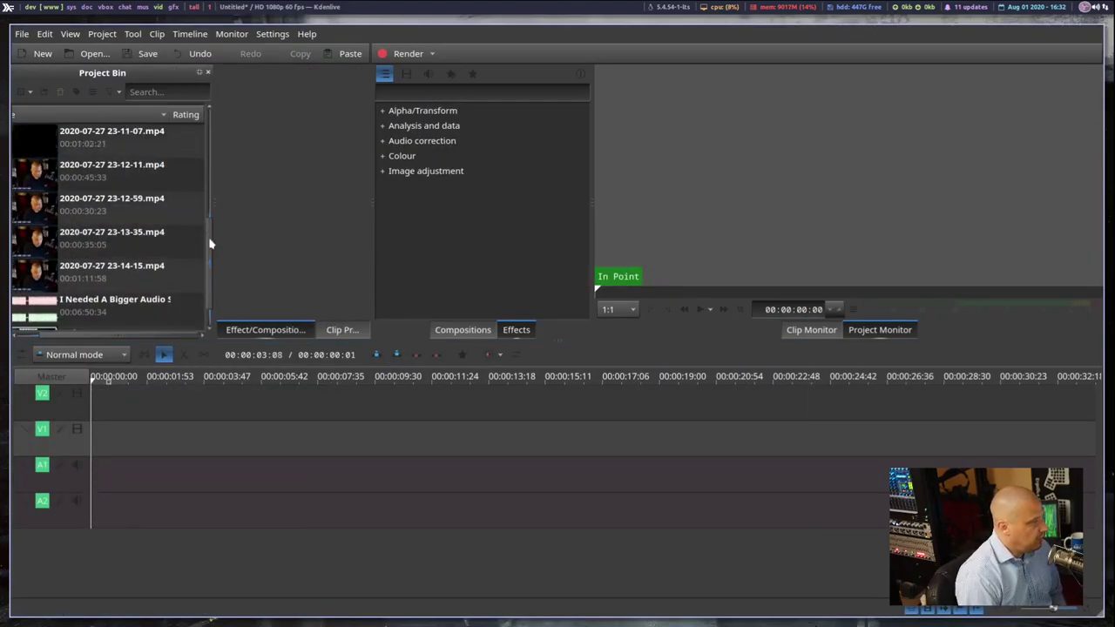
{"action": "scroll", "coordinate": [113, 262], "scroll_direction": "left", "scroll_amount": 3}
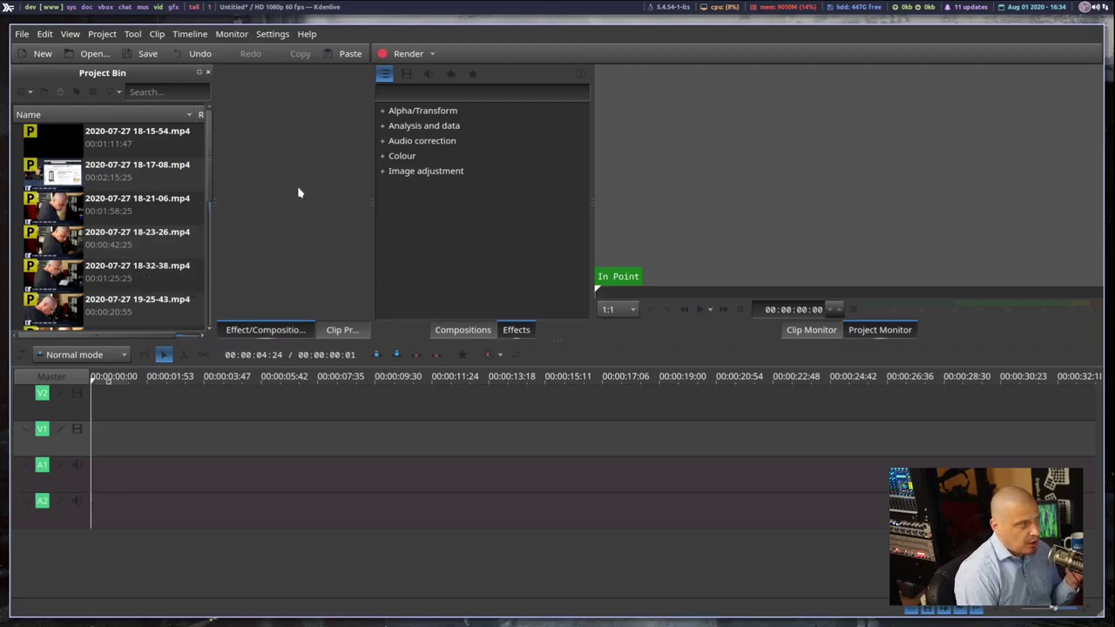
Step: Review the Misc, Project Defaults, Proxy Clips and Environment pages of the Kdenlive configuration, and close it without applying changes
{"action": "left_click", "coordinate": [270, 36]}
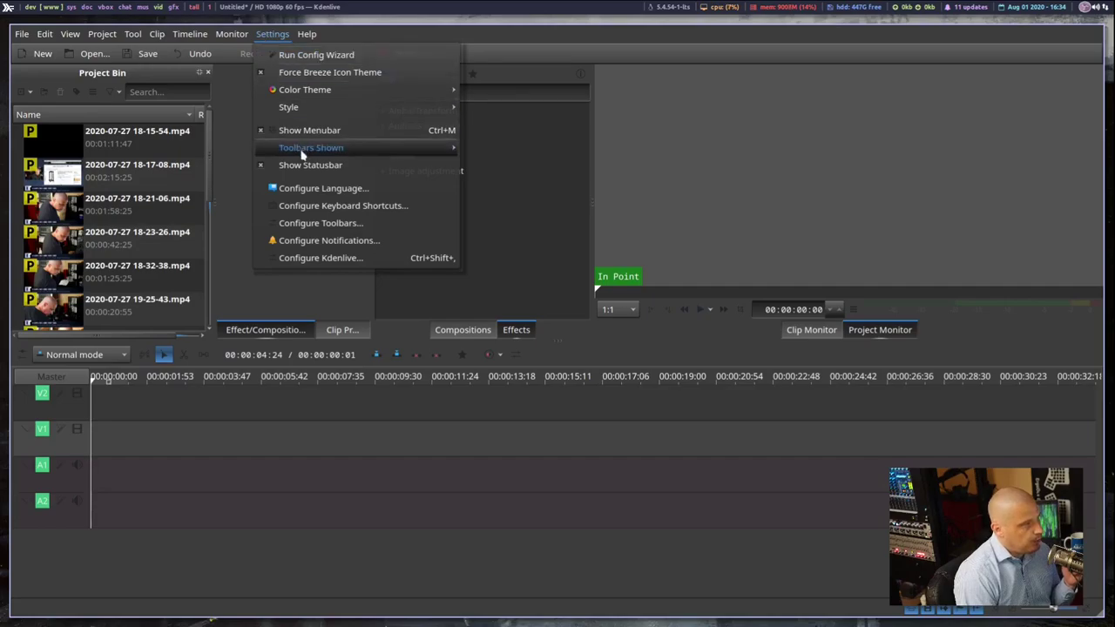
{"action": "left_click", "coordinate": [314, 258]}
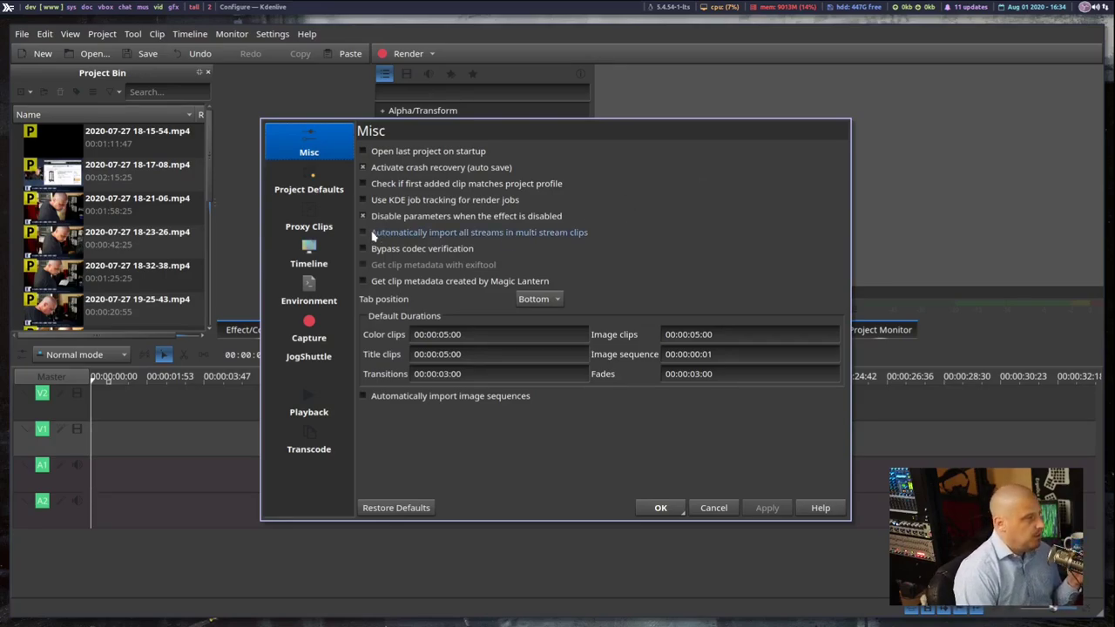
{"action": "left_click", "coordinate": [329, 195]}
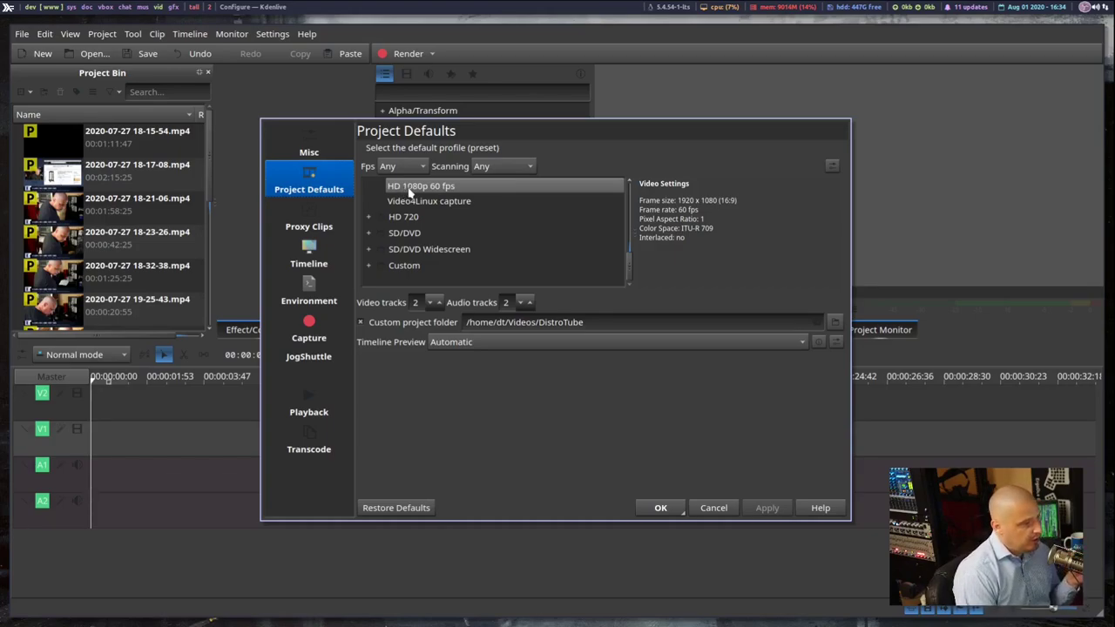
{"action": "left_click", "coordinate": [317, 229]}
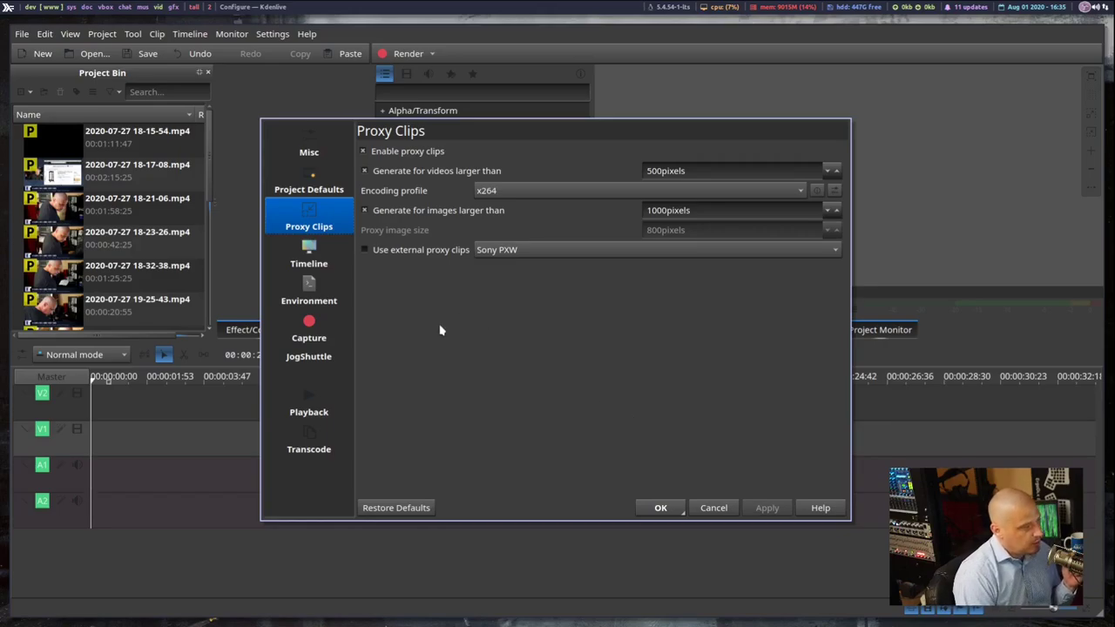
{"action": "left_click", "coordinate": [321, 300]}
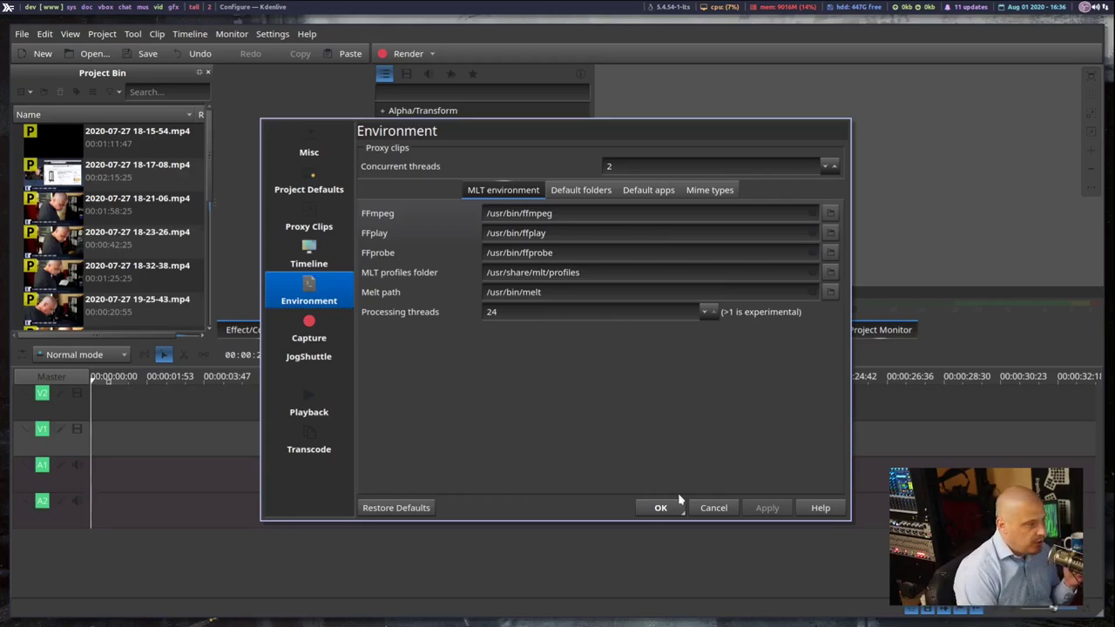
{"action": "left_click", "coordinate": [708, 512]}
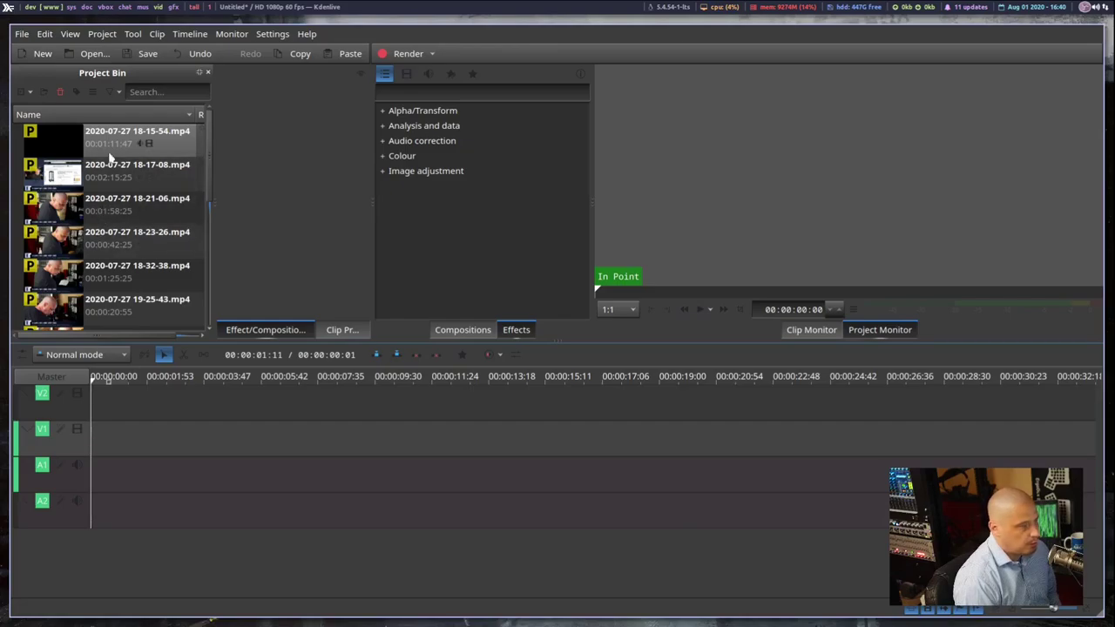
{"action": "left_click_drag", "start_coordinate": [101, 146], "coordinate": [141, 457]}
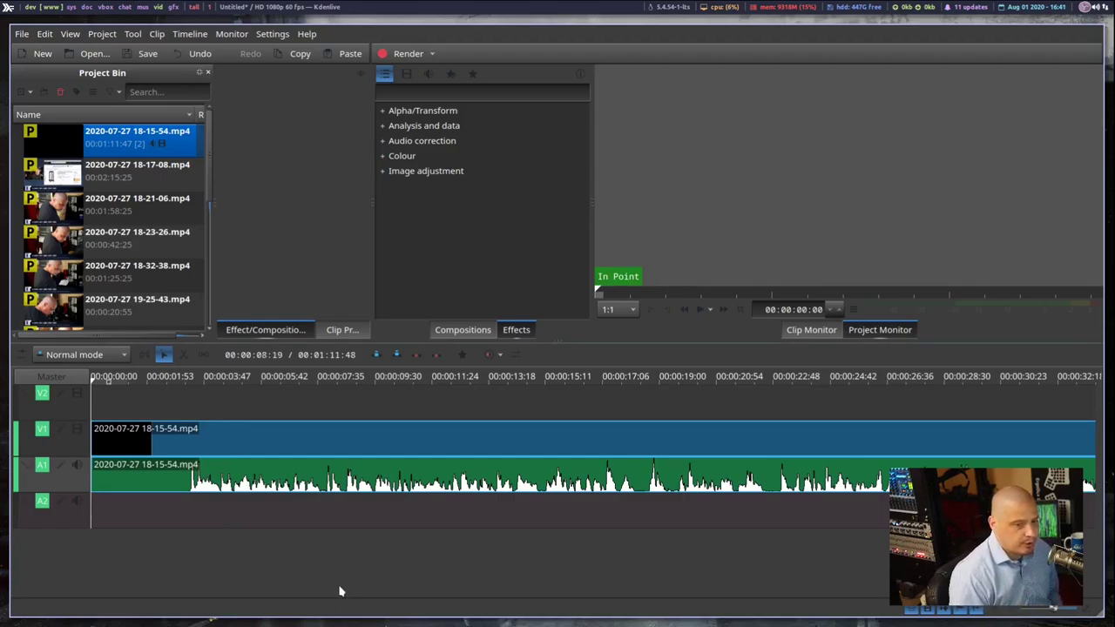
Step: Slide the 18-15-54 clip along the timeline as a trial and return it to 00:00:00:00
{"action": "mouse_move", "coordinate": [183, 446]}
{"action": "left_mouse_down"}
{"action": "mouse_move", "coordinate": [291, 448]}
{"action": "mouse_move", "coordinate": [186, 446]}
{"action": "left_mouse_up"}
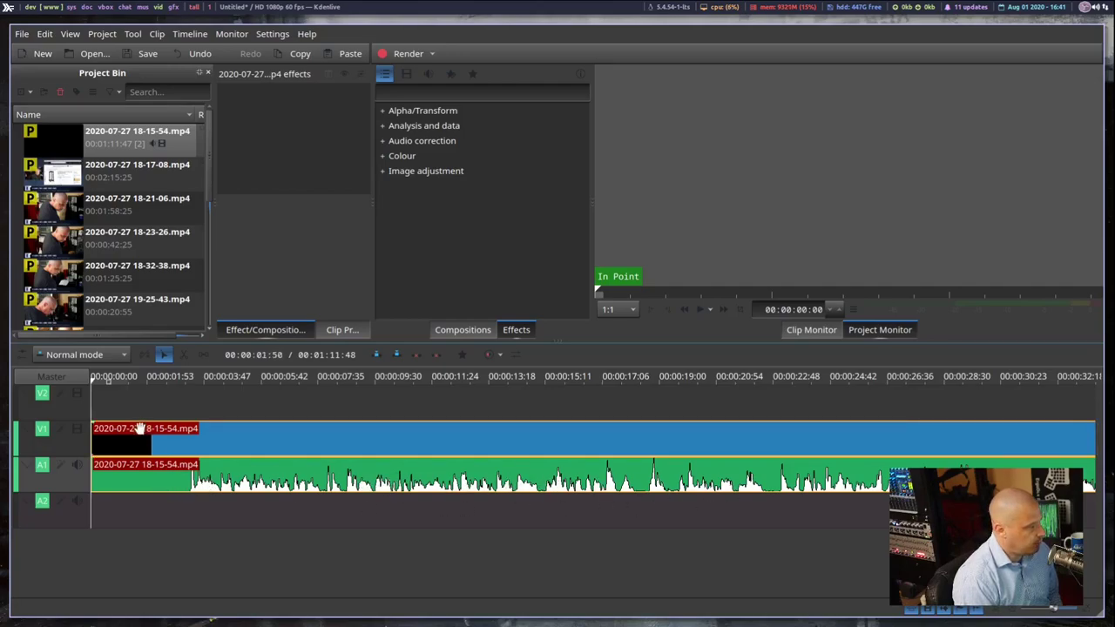
{"action": "left_click_drag", "start_coordinate": [133, 434], "coordinate": [309, 482]}
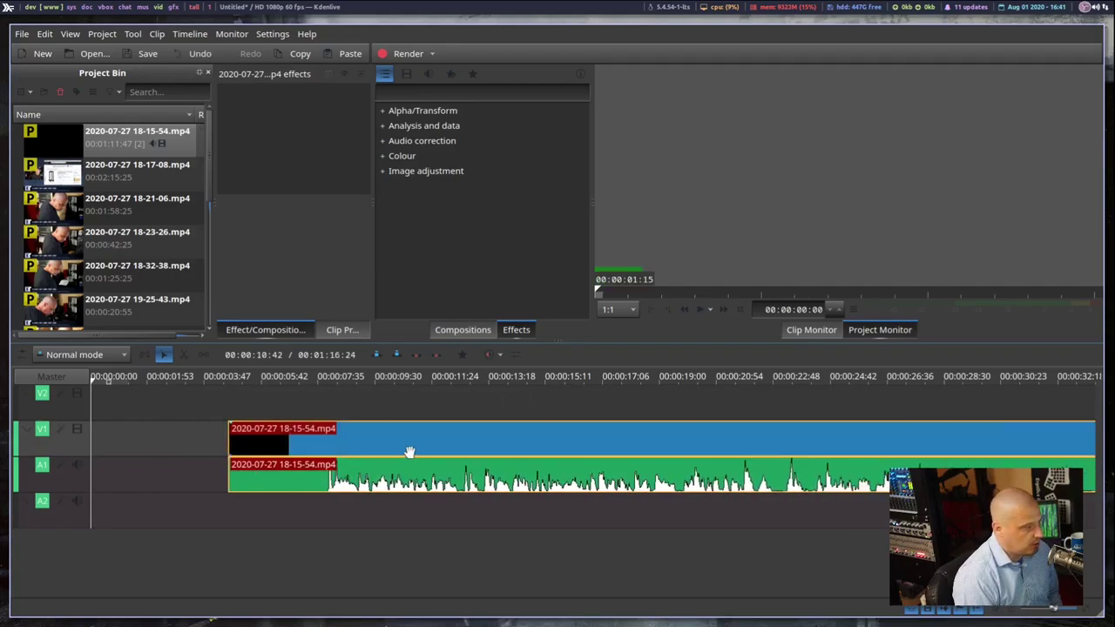
{"action": "left_click_drag", "start_coordinate": [448, 450], "coordinate": [418, 460]}
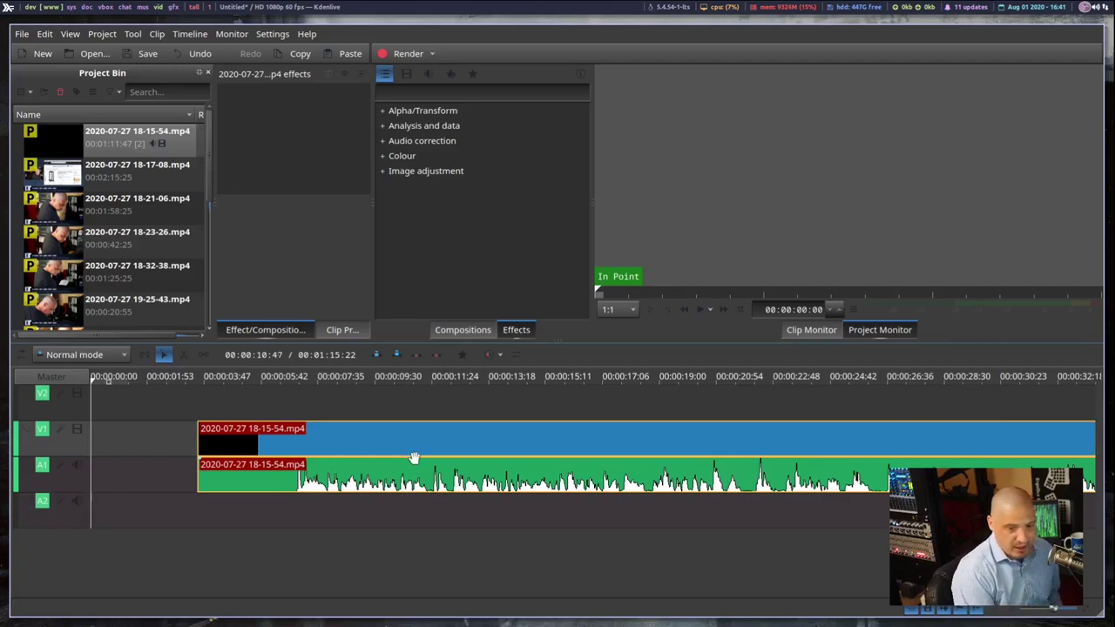
{"action": "left_click_drag", "start_coordinate": [348, 468], "coordinate": [241, 468]}
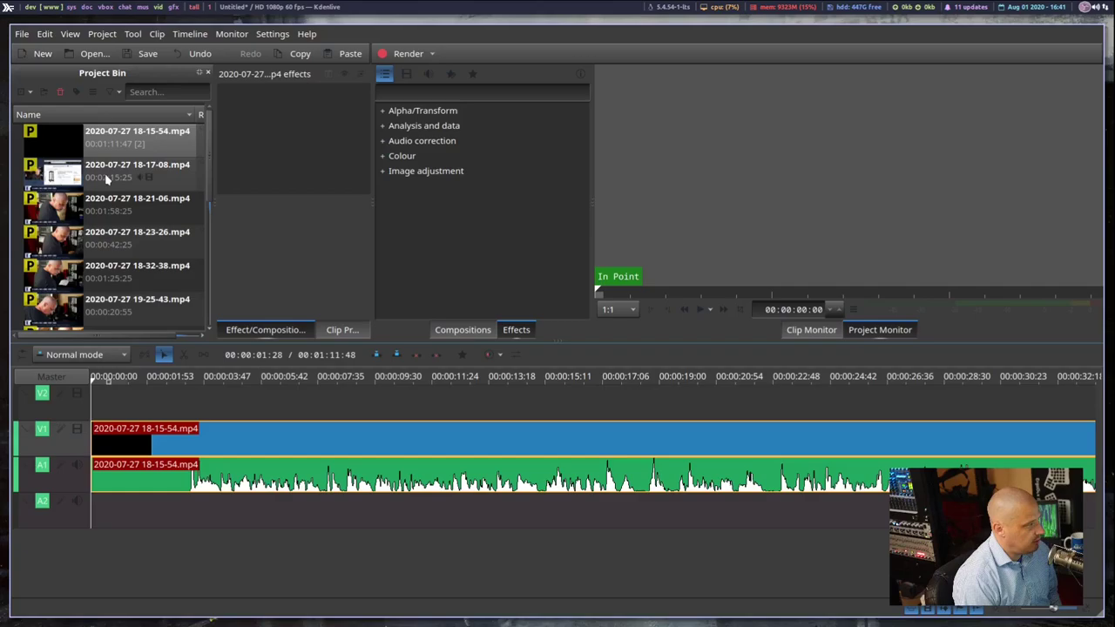
{"action": "left_click_drag", "start_coordinate": [102, 179], "coordinate": [161, 418]}
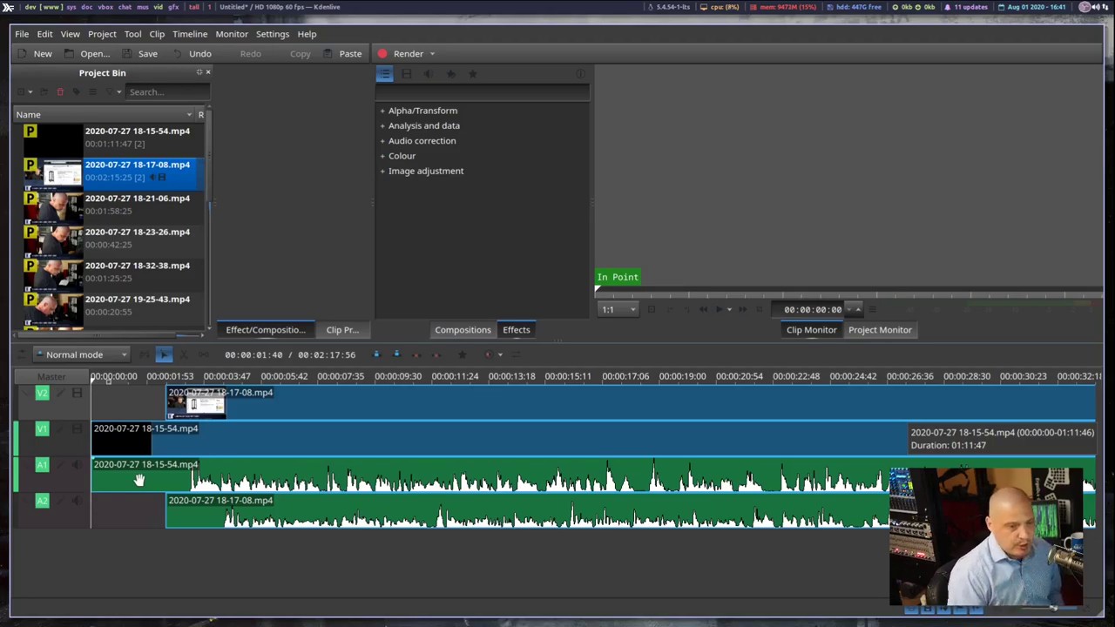
Step: Insert a new AV track above V2, leaving its name empty
{"action": "left_click", "coordinate": [46, 406]}
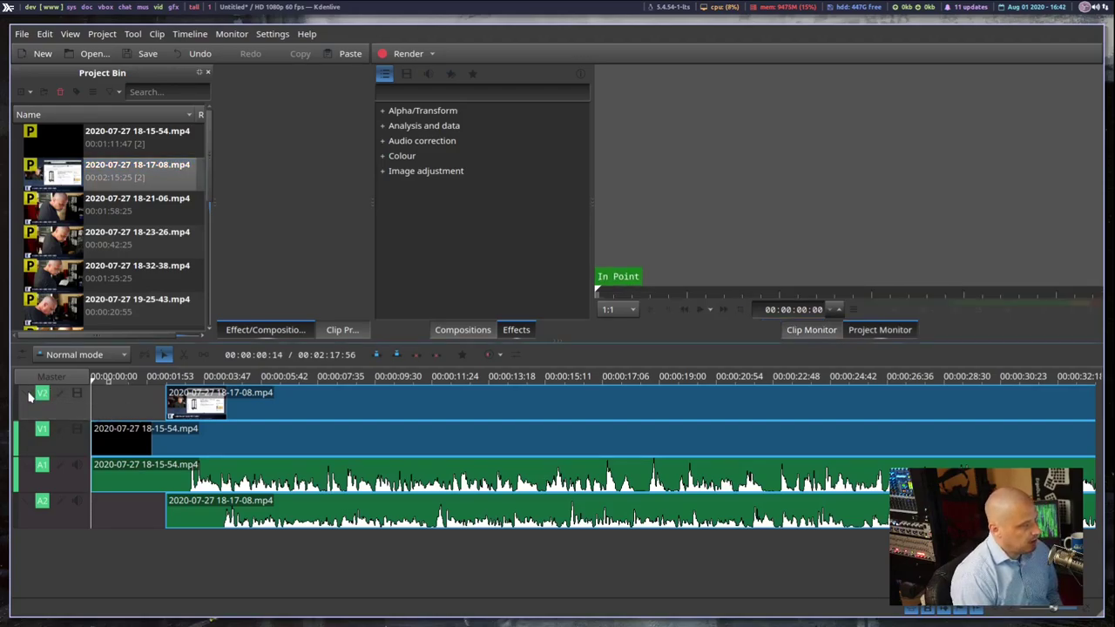
{"action": "right_click", "coordinate": [29, 397]}
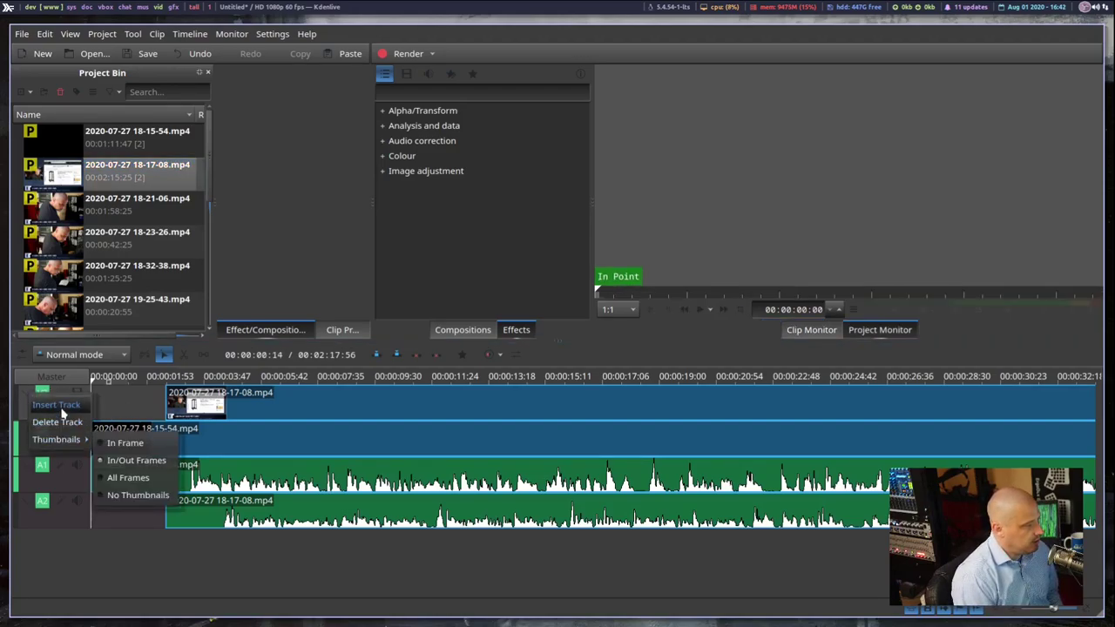
{"action": "left_click", "coordinate": [55, 405]}
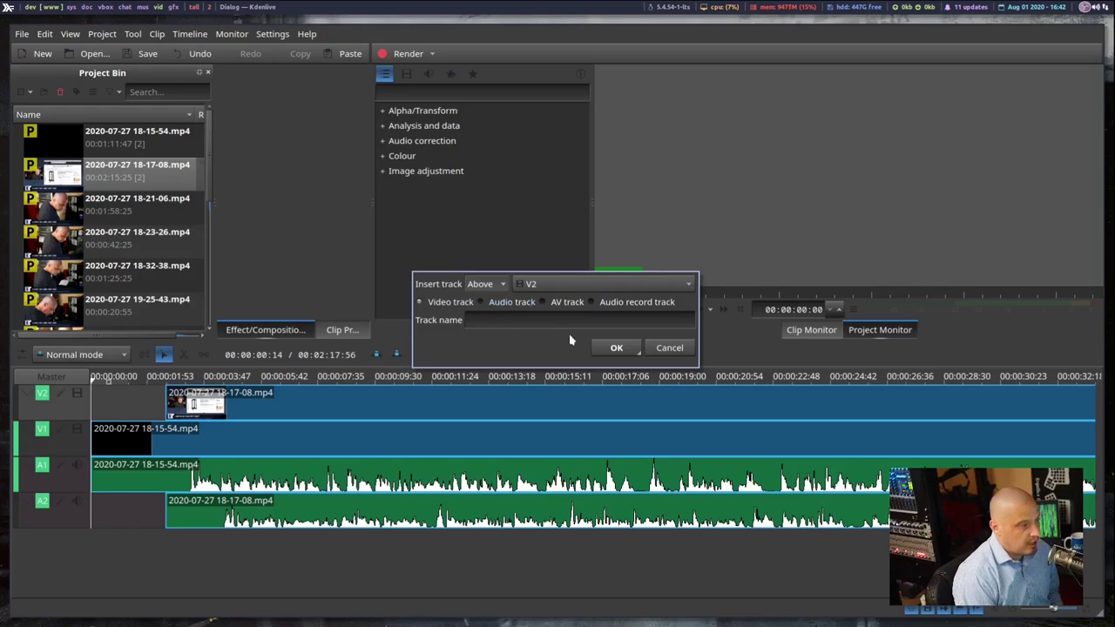
{"action": "left_click", "coordinate": [562, 302]}
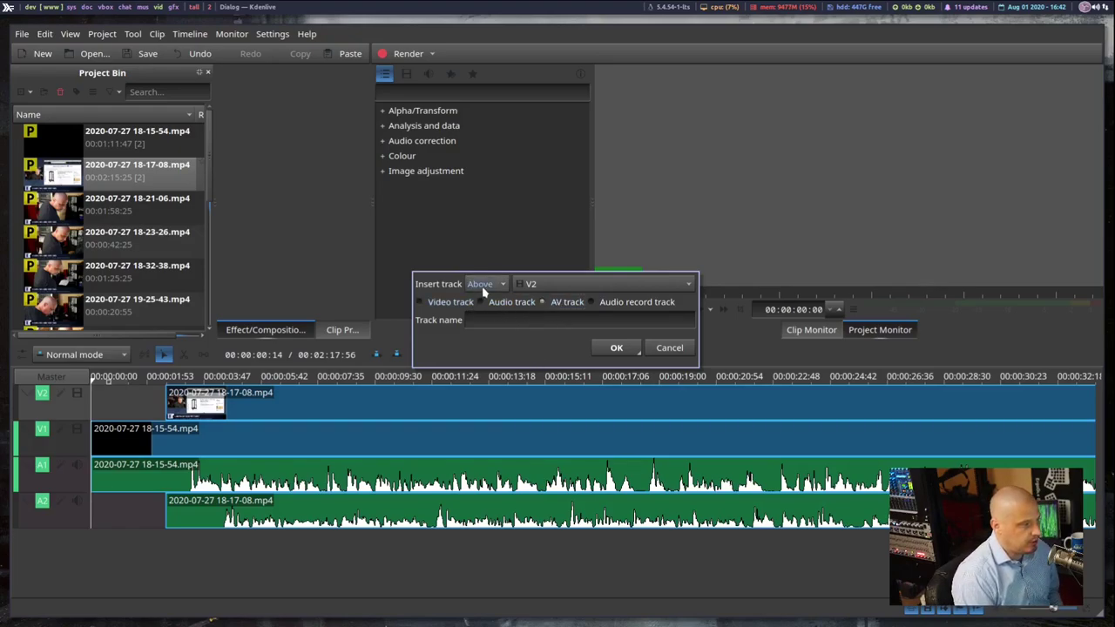
{"action": "left_click", "coordinate": [616, 349]}
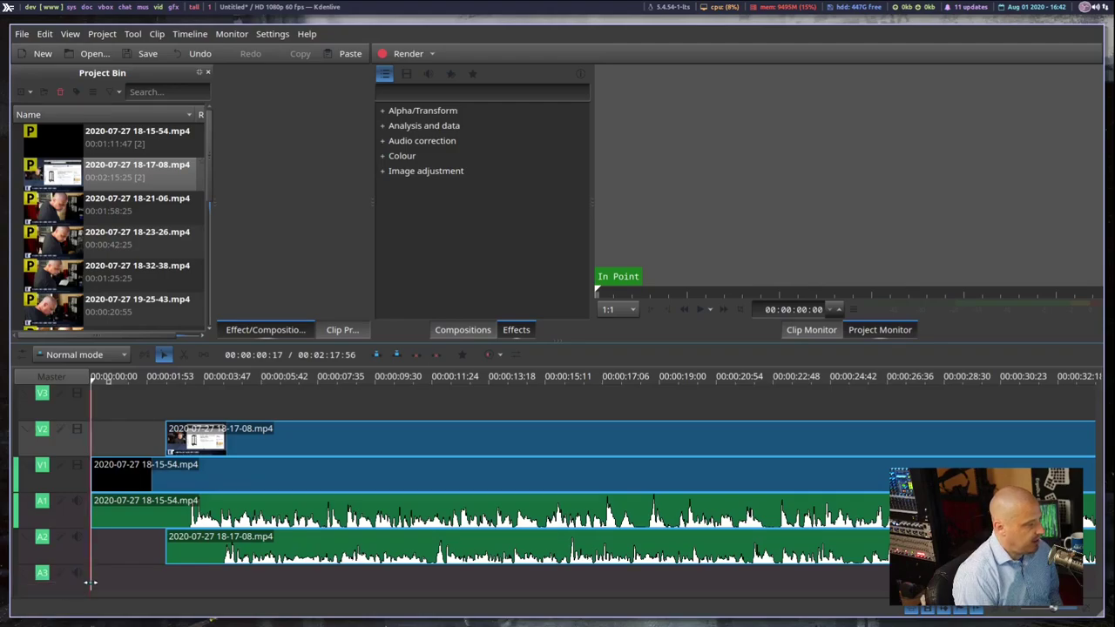
Step: Delete the 18-17-08 clip from tracks V2 and A2
{"action": "key", "text": "super+8"}
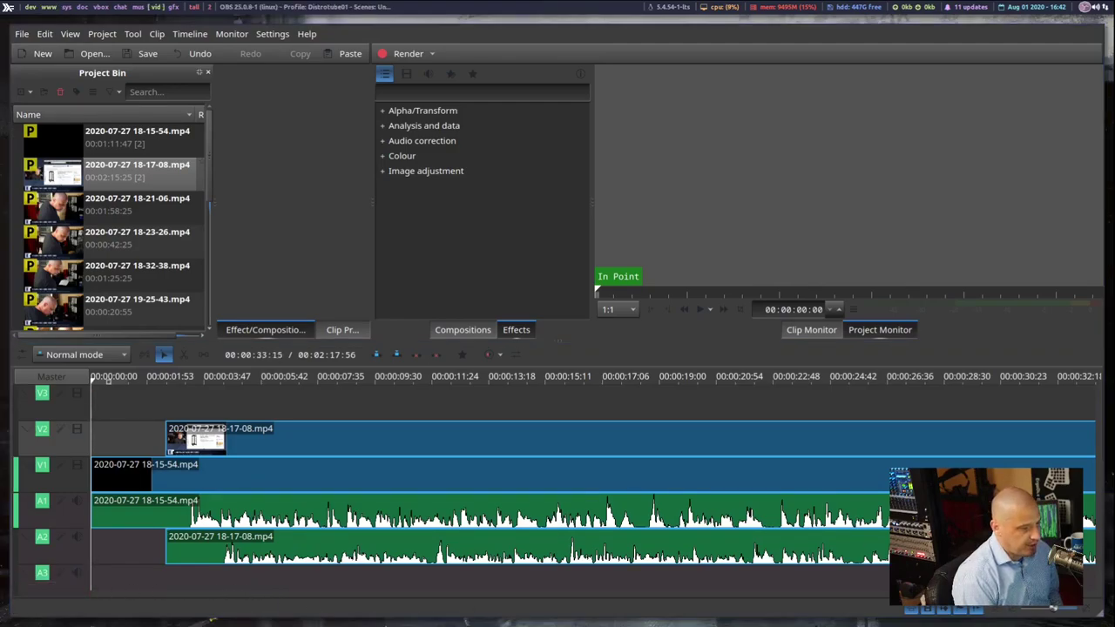
{"action": "left_click", "coordinate": [243, 439]}
{"action": "key", "text": "Delete"}
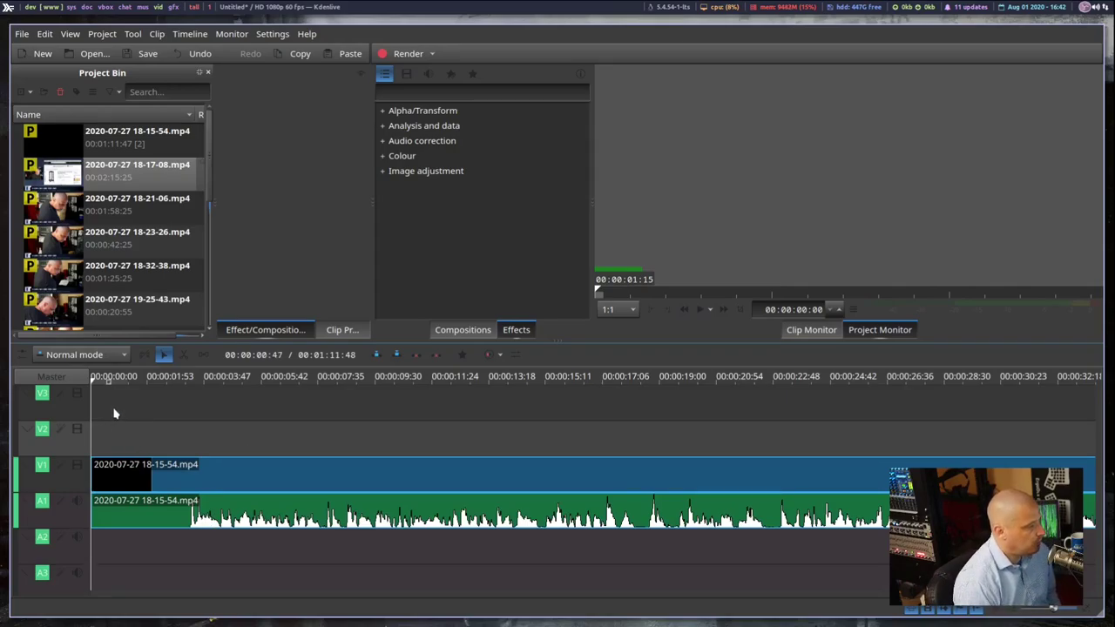
Step: Preview the 18-15-54 clip by scrubbing the playhead to about 00:00:04:21 and on to about 00:00:06:19
{"action": "key", "text": "i"}
{"action": "left_click_drag", "start_coordinate": [100, 384], "coordinate": [221, 394]}
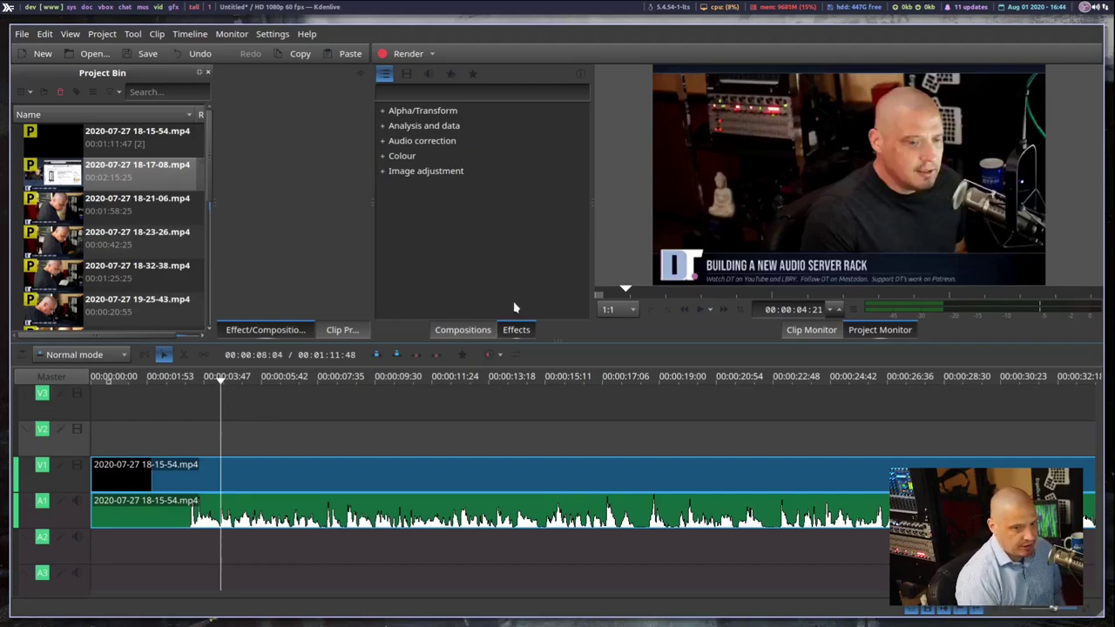
{"action": "left_click_drag", "start_coordinate": [222, 385], "coordinate": [280, 413]}
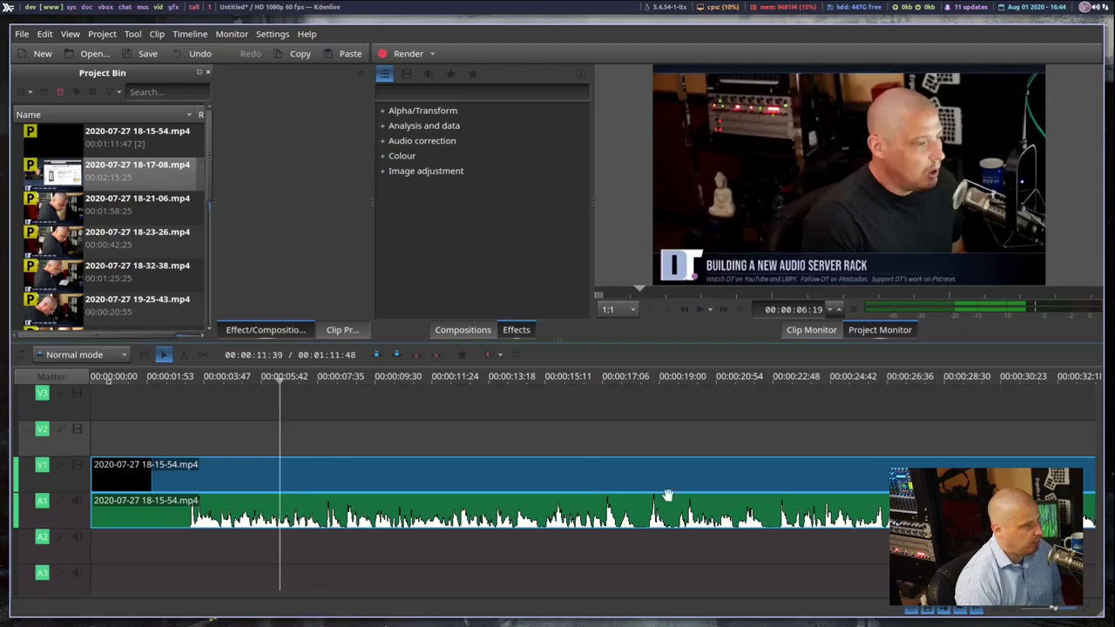
{"action": "left_click", "coordinate": [702, 310]}
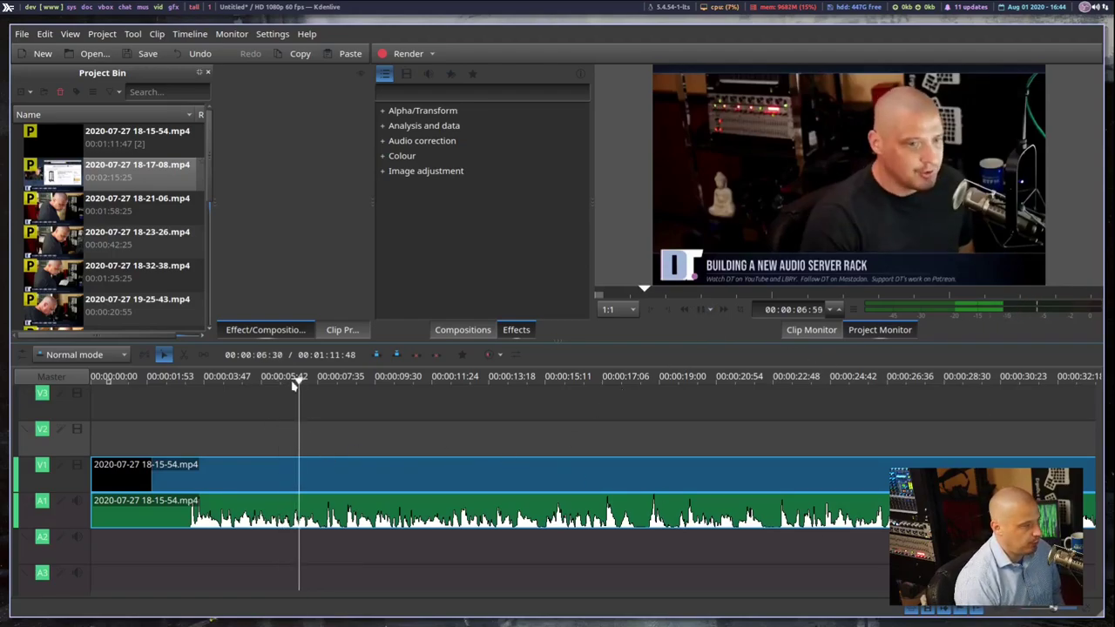
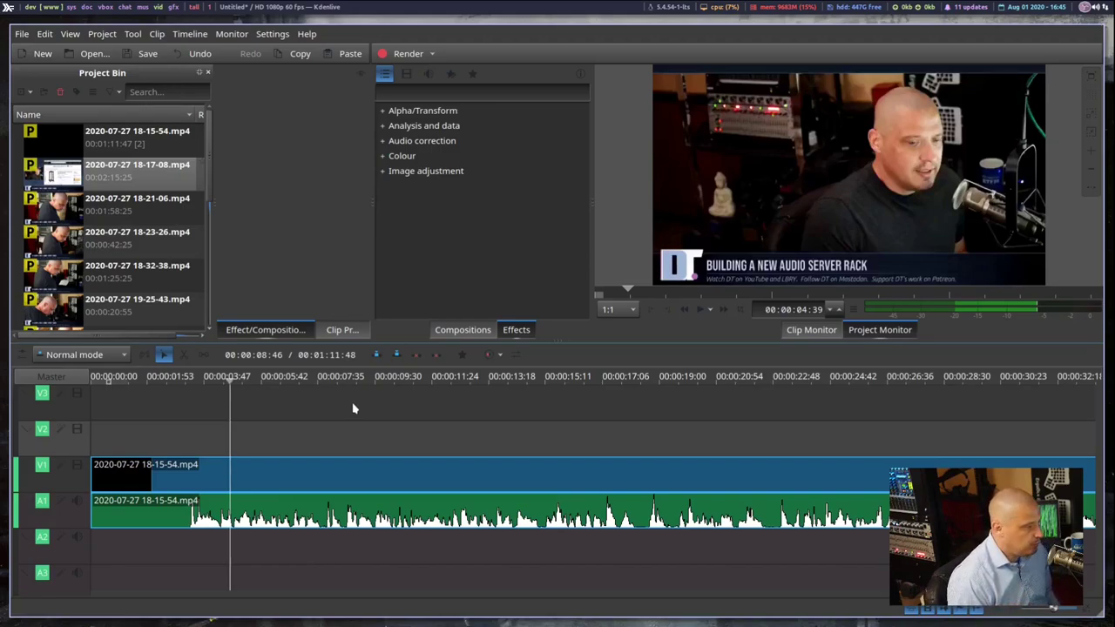
{"action": "left_click_drag", "start_coordinate": [142, 175], "coordinate": [409, 521]}
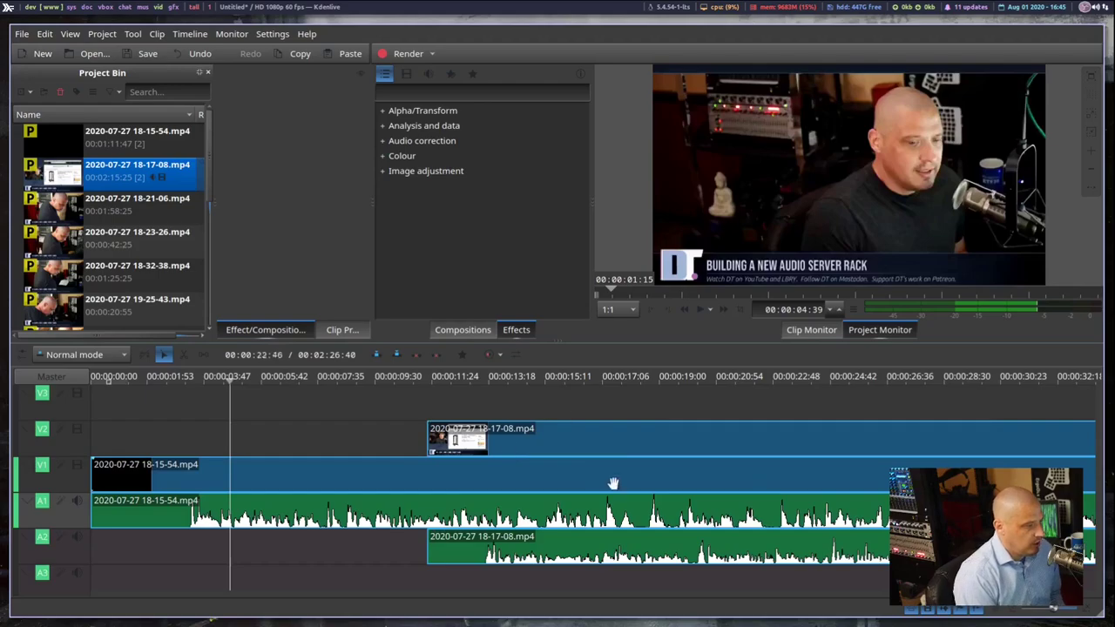
Step: Step the playhead through the clip edges from near the timeline's start to the end of the 18-17-08 clip
{"action": "left_click", "coordinate": [150, 436]}
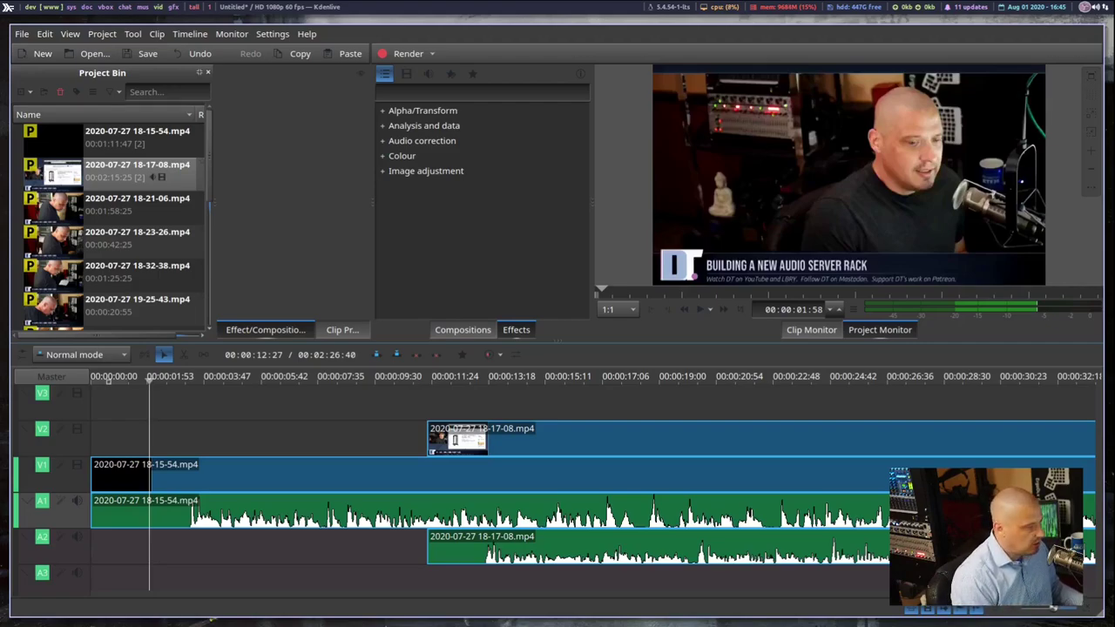
{"action": "key", "text": "alt+Right"}
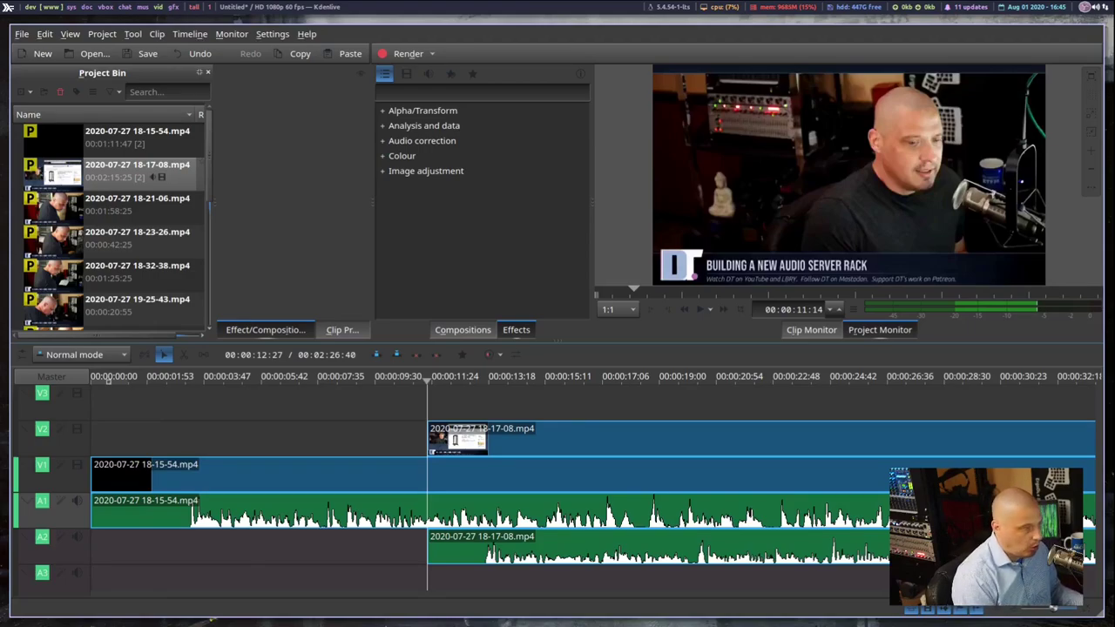
{"action": "key", "text": "shift+o"}
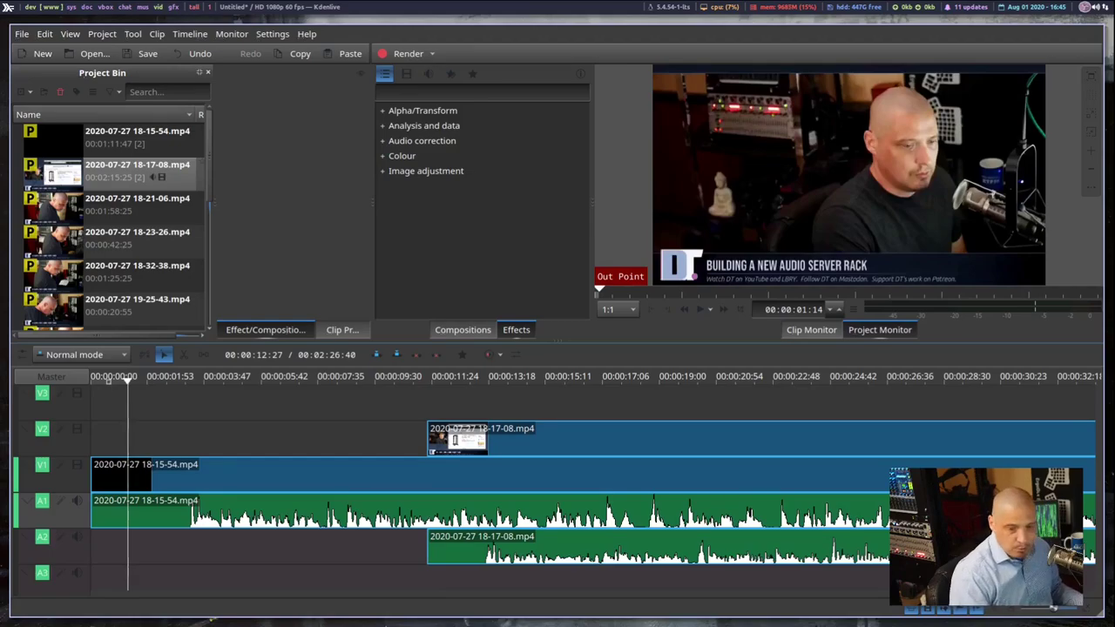
{"action": "key", "text": "alt+Right"}
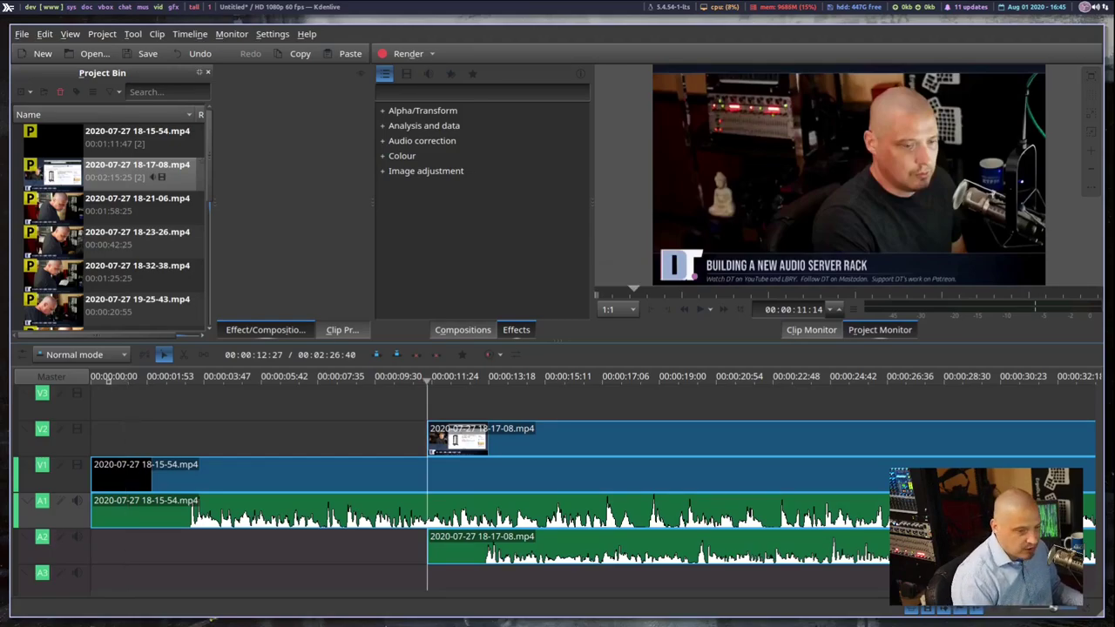
{"action": "key", "text": "alt+Right"}
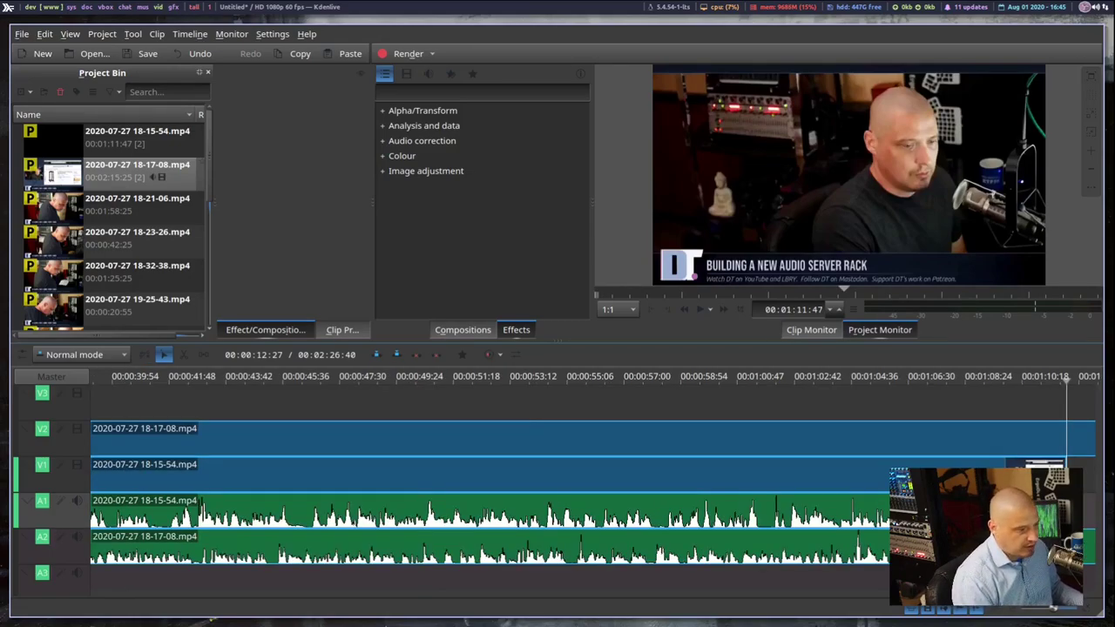
{"action": "key", "text": "alt+Right"}
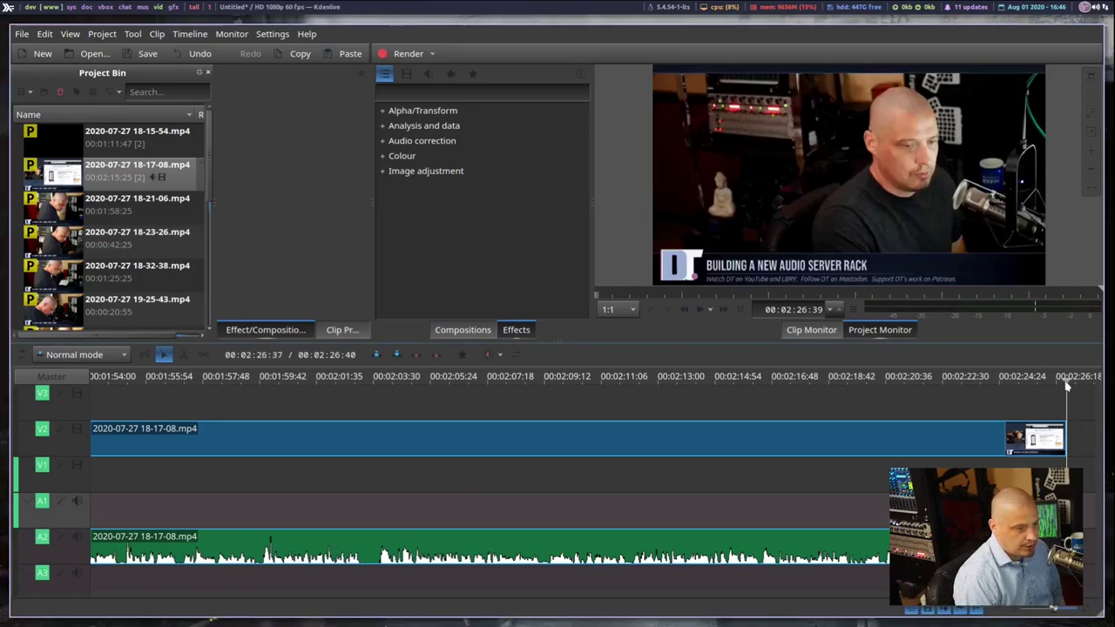
Step: Scrub the footage back from the project's end to 00:00:00:00, and jump forward to the start of the 18-17-08 clip
{"action": "left_click_drag", "start_coordinate": [1064, 379], "coordinate": [996, 427]}
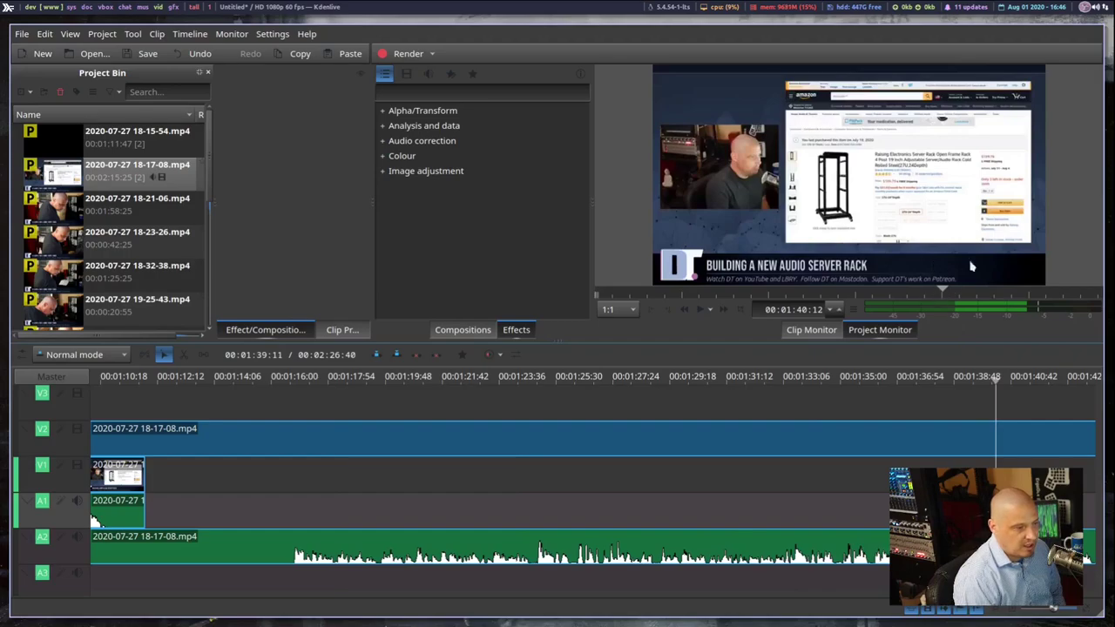
{"action": "left_click", "coordinate": [929, 299]}
{"action": "left_click_drag", "start_coordinate": [928, 299], "coordinate": [598, 294]}
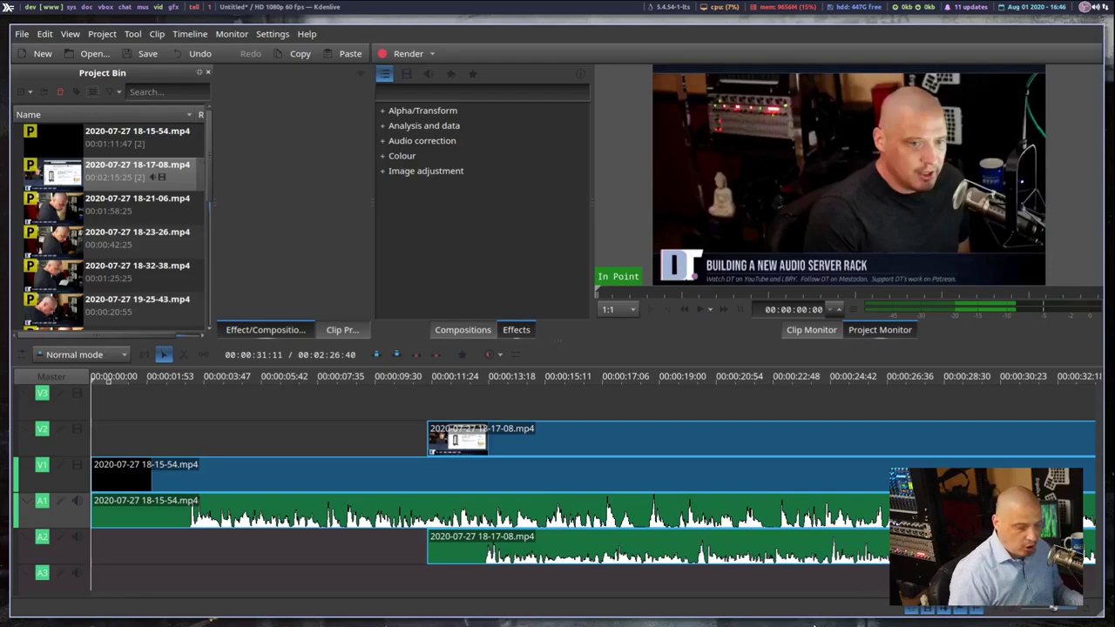
{"action": "key", "text": "alt+Right"}
{"action": "key", "text": "alt+Right"}
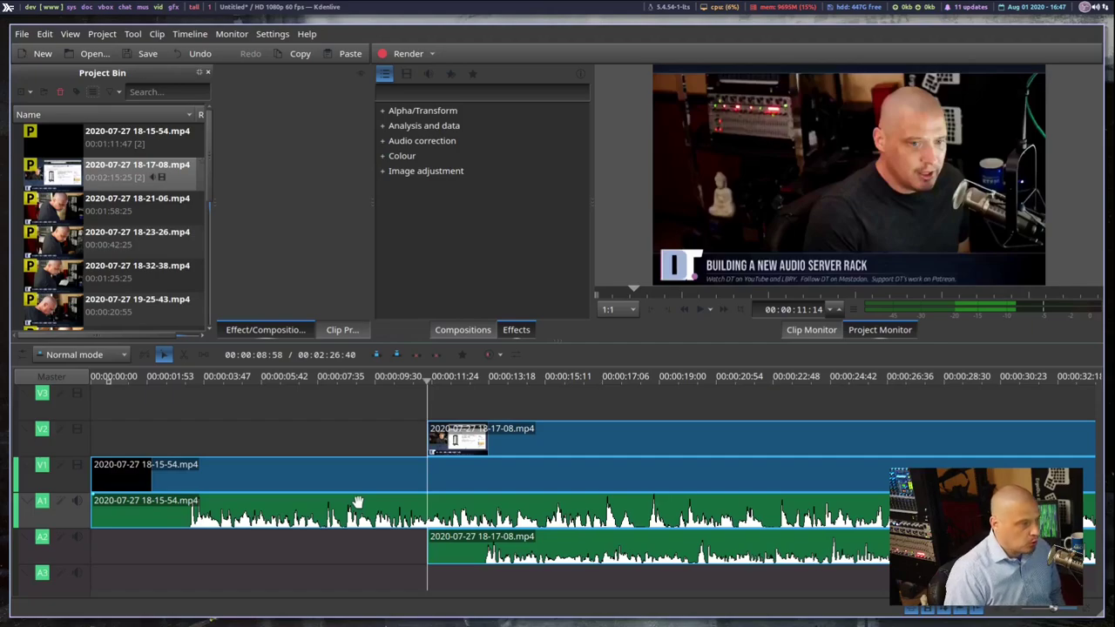
Step: Split the 18-15-54 clip on tracks V1 and A1 at about 00:00:22:39 with the Razor tool, and return to the Selection tool
{"action": "left_click", "coordinate": [184, 353]}
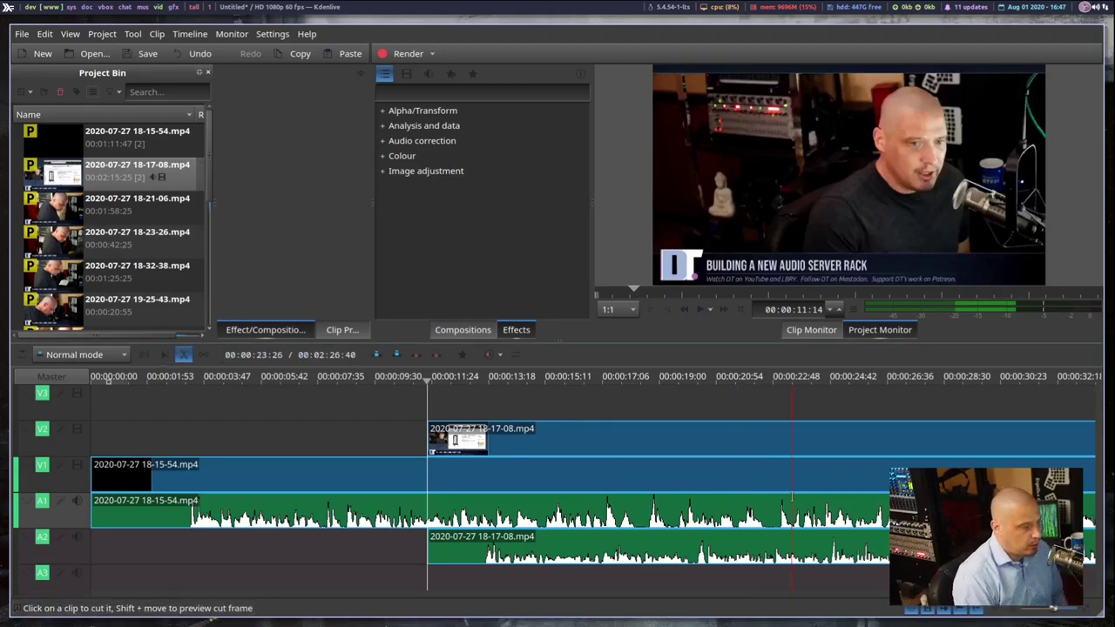
{"action": "left_click", "coordinate": [768, 470]}
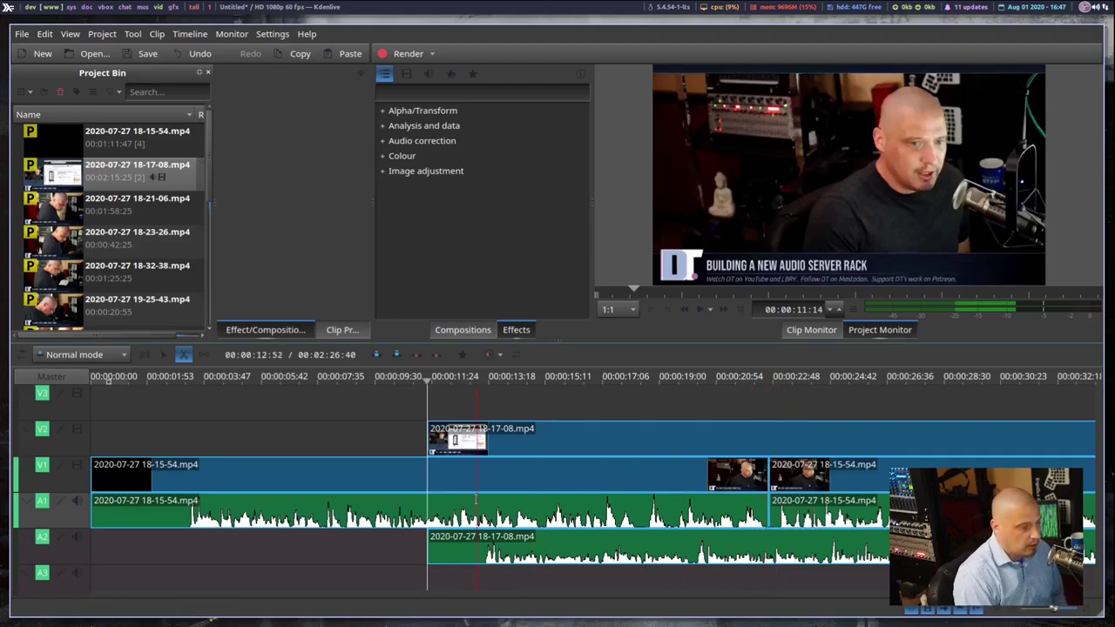
{"action": "left_click", "coordinate": [163, 354]}
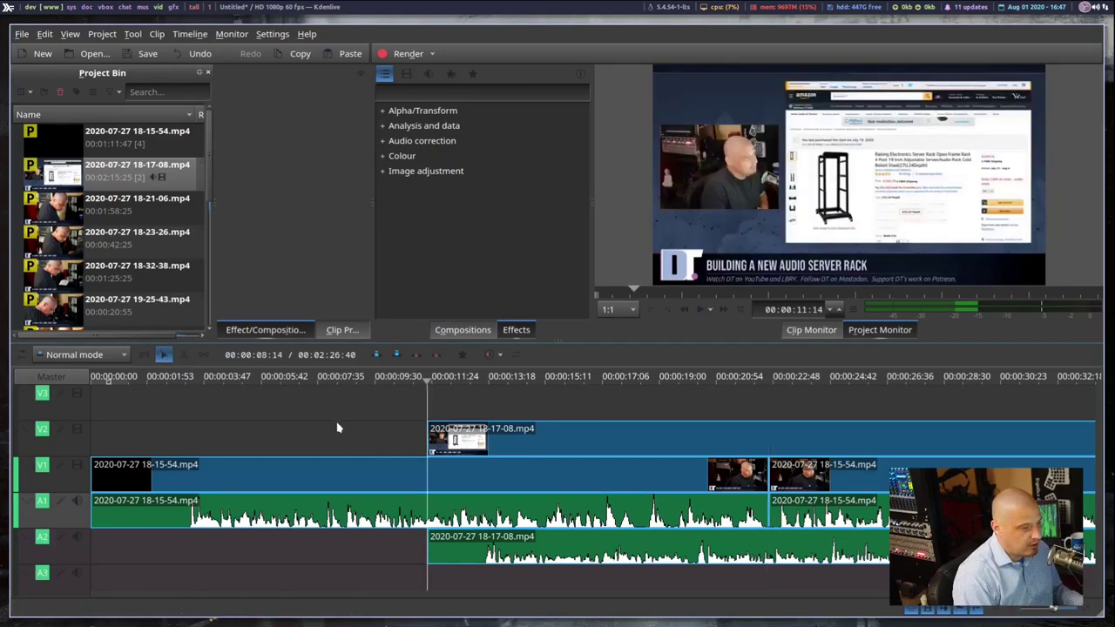
Step: Jump the playhead forward through the clip edges to 00:01:11:47 and back to 00:00:11:14
{"action": "key", "text": "alt+Right"}
{"action": "key", "text": "alt+Right"}
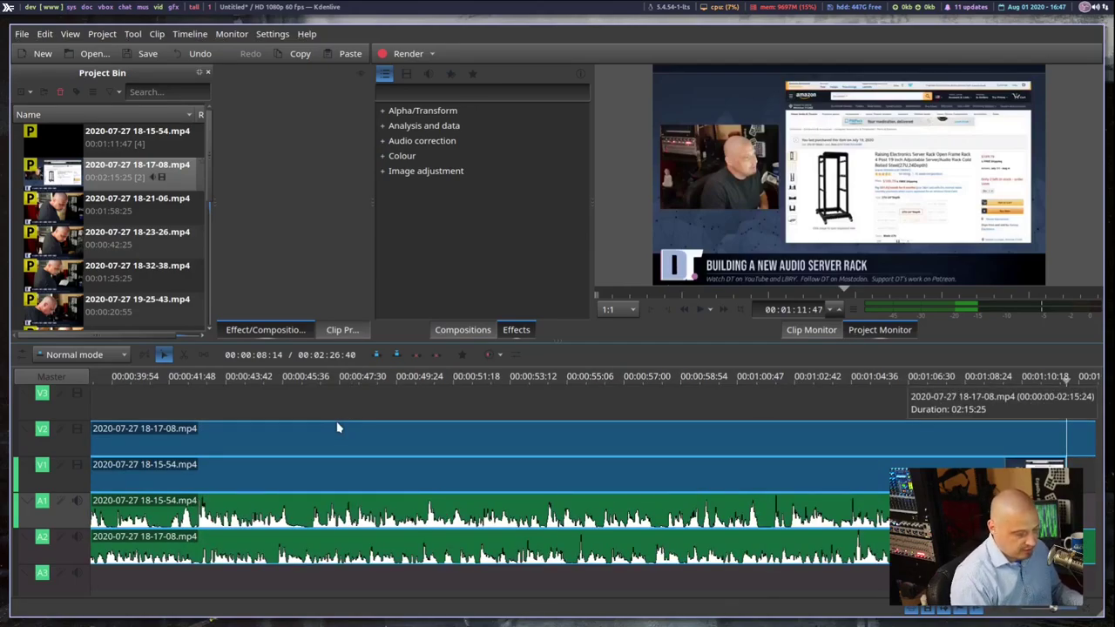
{"action": "key", "text": "alt+Left"}
{"action": "key", "text": "alt+Left"}
Step: Delete the 18-17-08 clip from tracks V2 and A2 and return the playhead to the timeline's start
{"action": "left_click", "coordinate": [279, 435]}
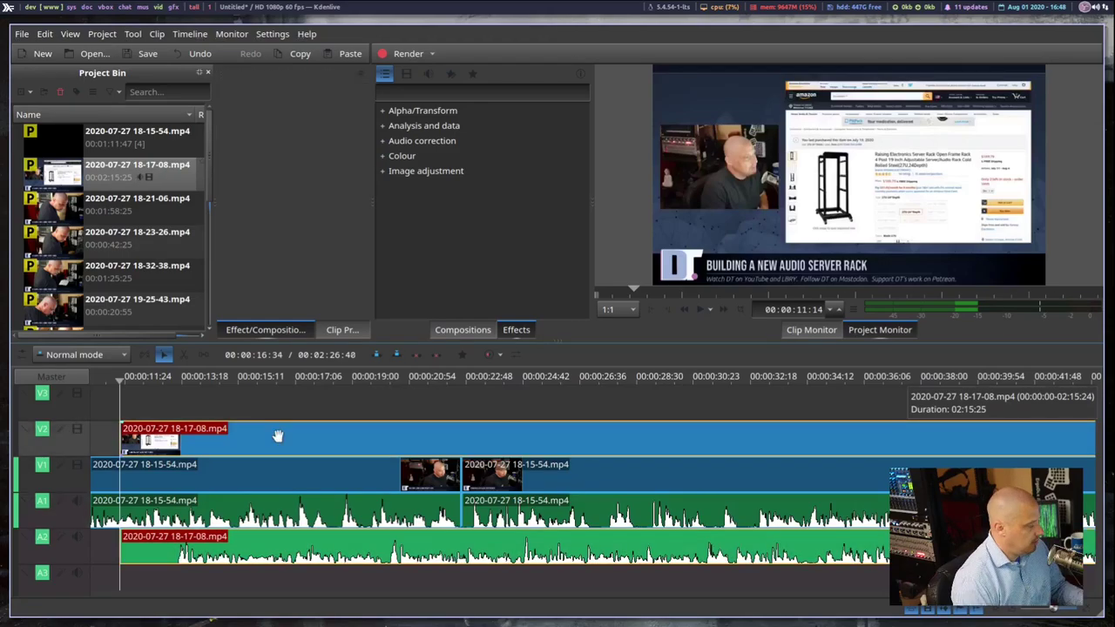
{"action": "key", "text": "Delete"}
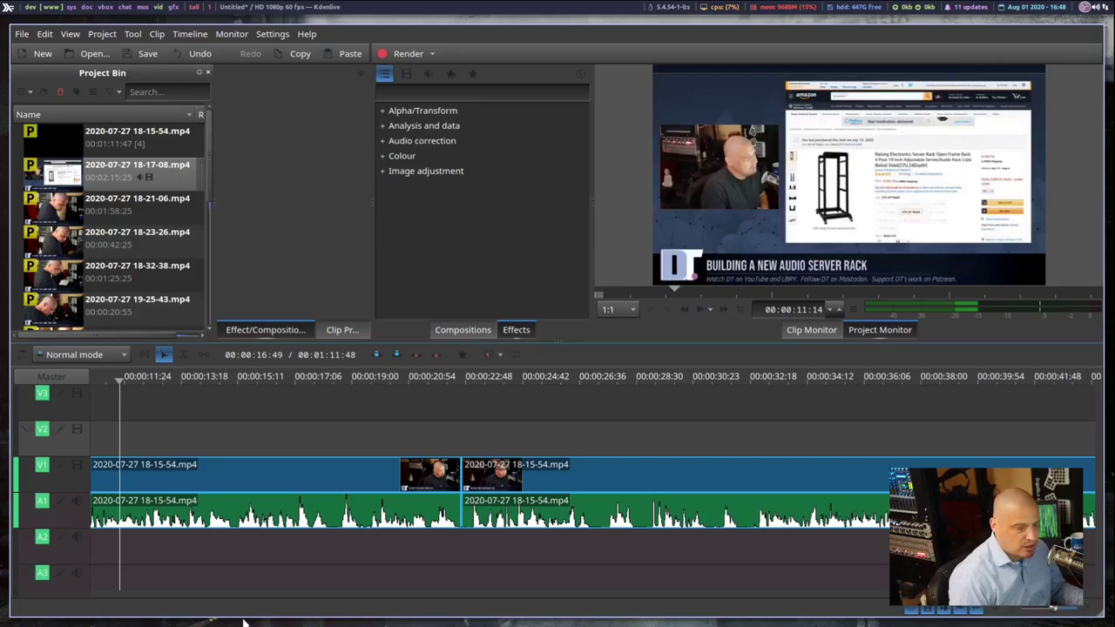
{"action": "key", "text": "Home"}
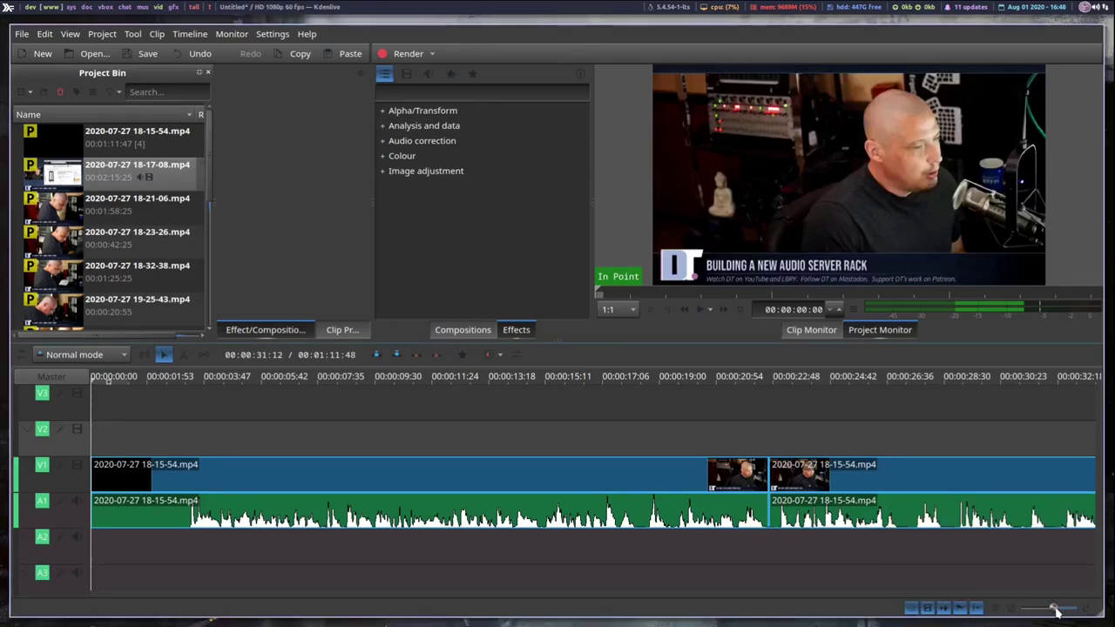
Step: Compare close and wide timeline zoom levels, scrubbing to about 00:00:04:51, and return to a medium zoom
{"action": "mouse_move", "coordinate": [1056, 610]}
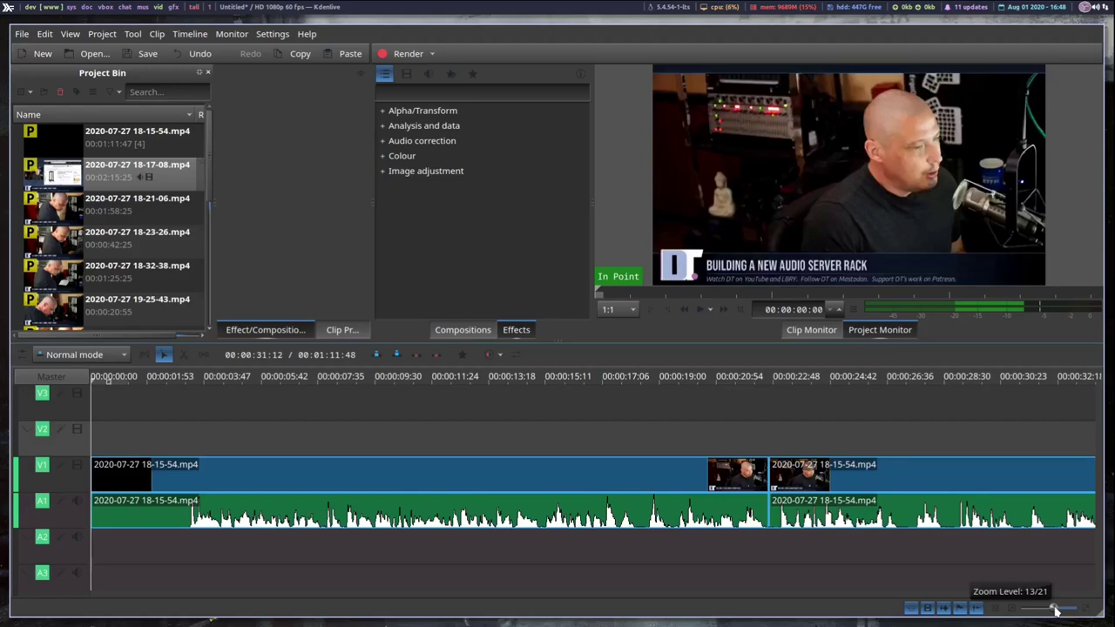
{"action": "left_click_drag", "start_coordinate": [1055, 610], "coordinate": [1071, 615]}
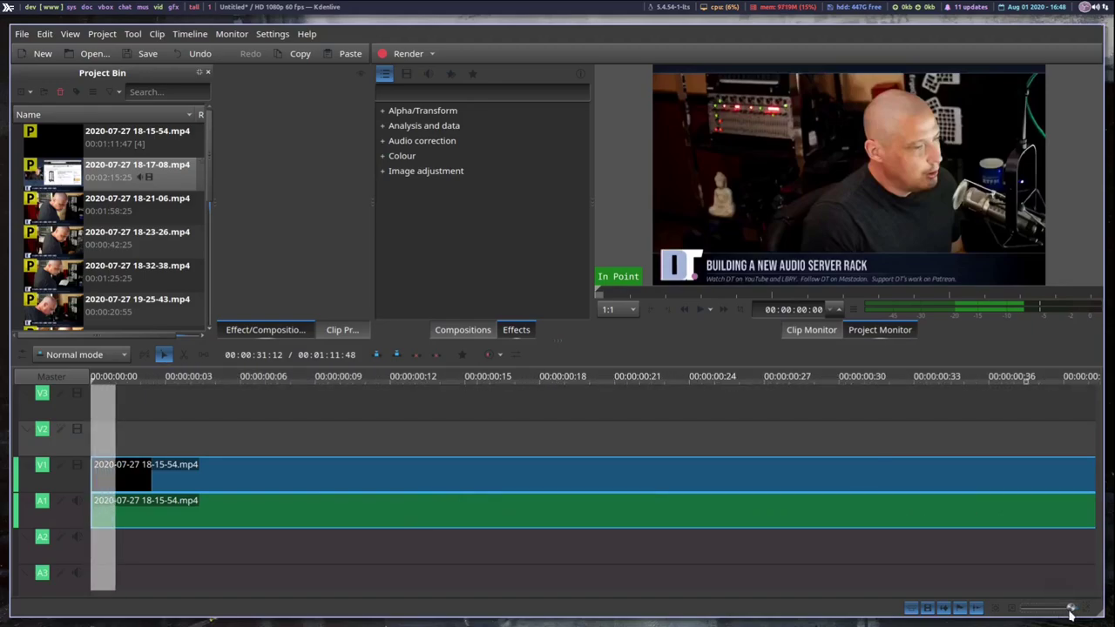
{"action": "left_click_drag", "start_coordinate": [948, 412], "coordinate": [1078, 412]}
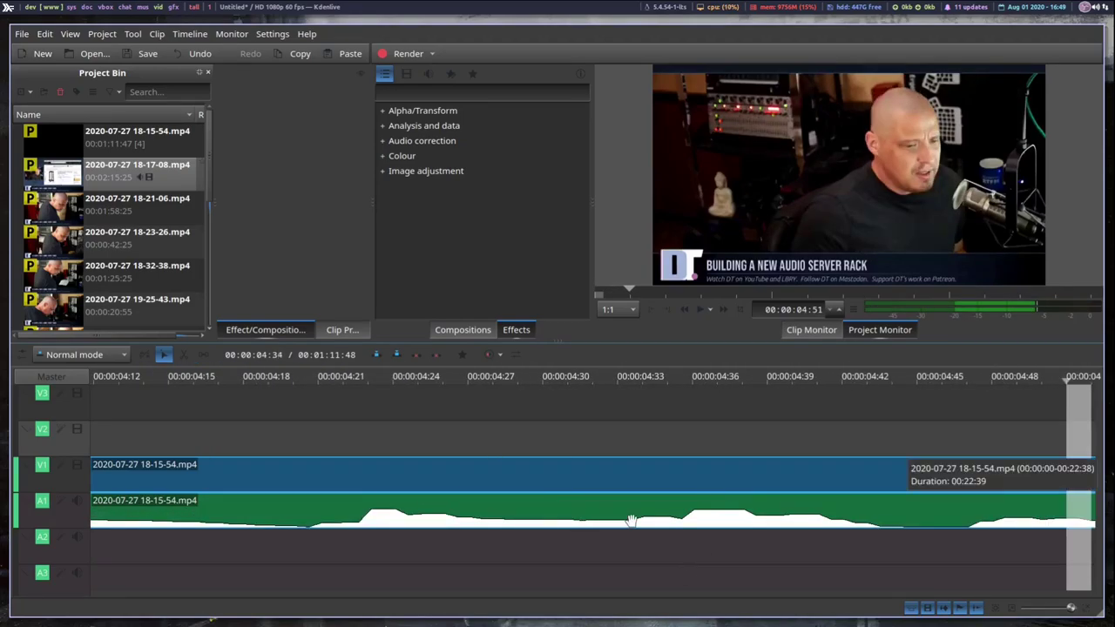
{"action": "left_click_drag", "start_coordinate": [1072, 607], "coordinate": [1024, 610]}
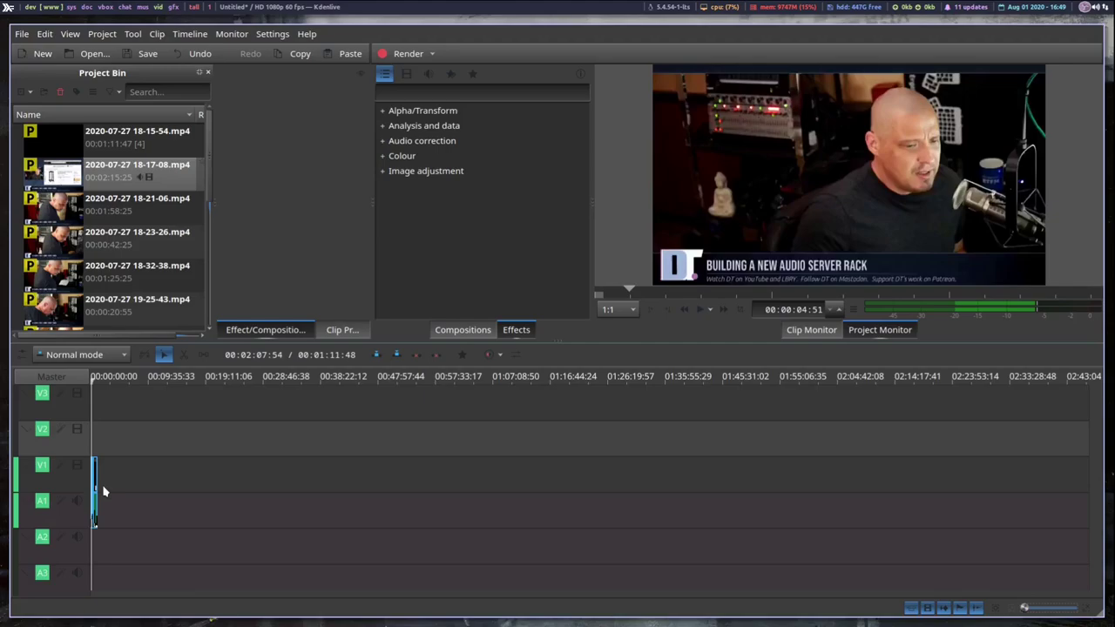
{"action": "left_click", "coordinate": [1034, 611]}
{"action": "left_click_drag", "start_coordinate": [1034, 612], "coordinate": [1056, 612]}
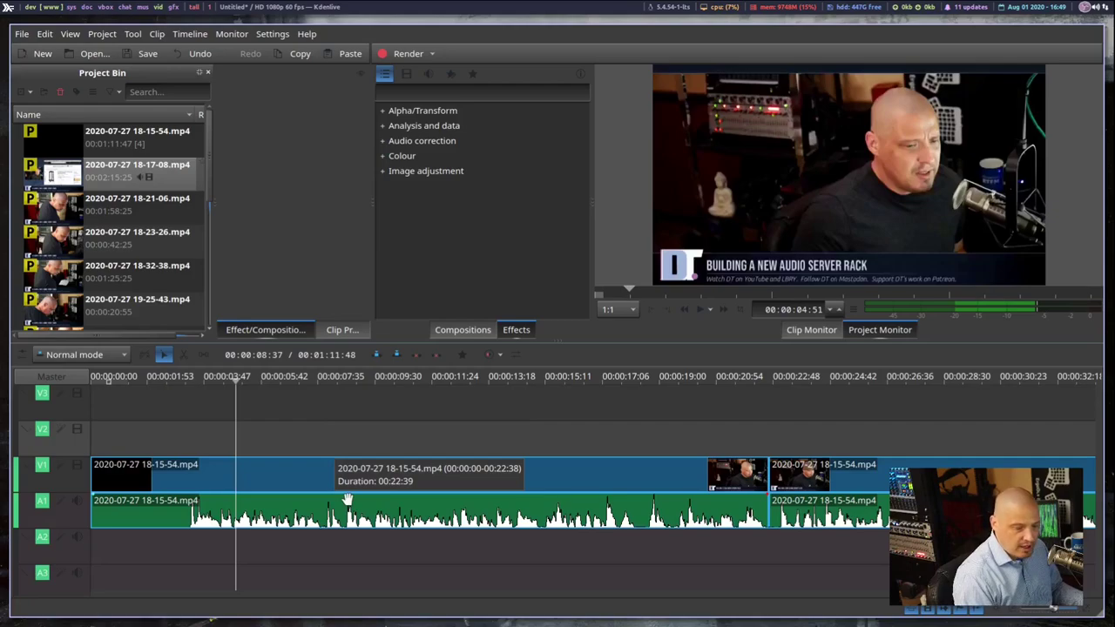
Step: Split the first 18-15-54 segment on V1 and A1 at 00:00:09:04 and 00:00:09:21 with the Razor tool
{"action": "scroll", "coordinate": [364, 511], "scroll_direction": "up", "scroll_amount": 5}
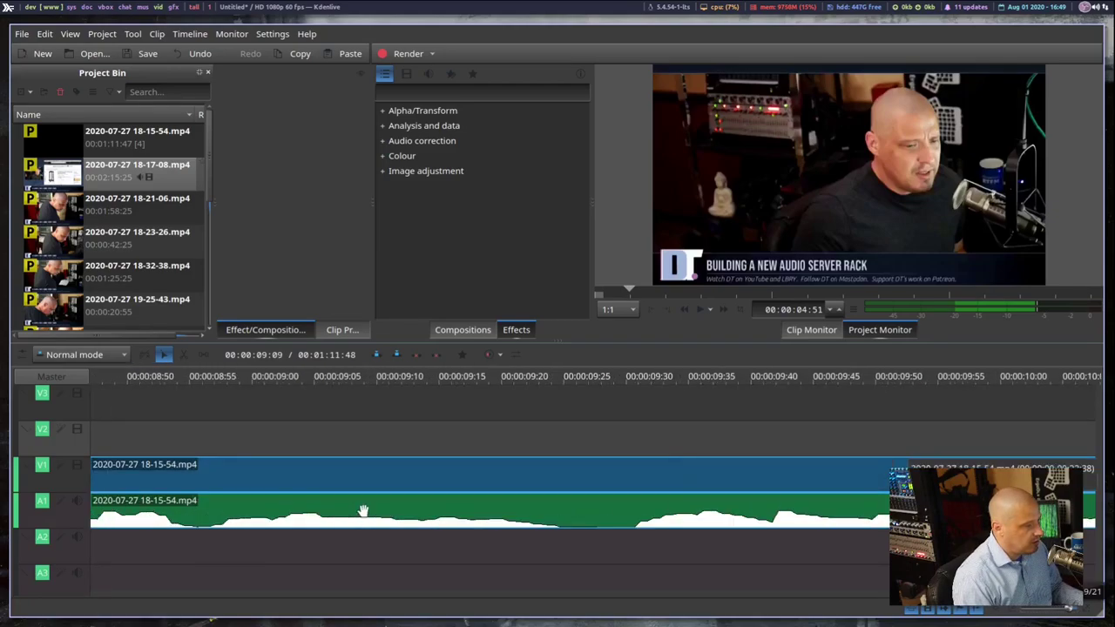
{"action": "scroll", "coordinate": [364, 510], "scroll_direction": "up", "scroll_amount": 3}
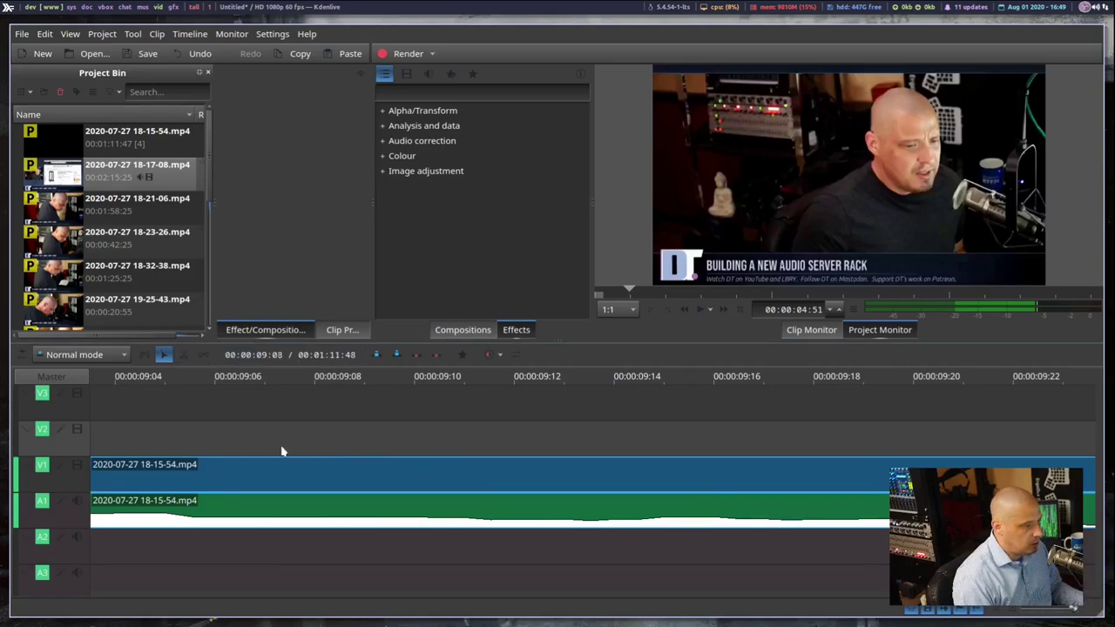
{"action": "left_click", "coordinate": [183, 354]}
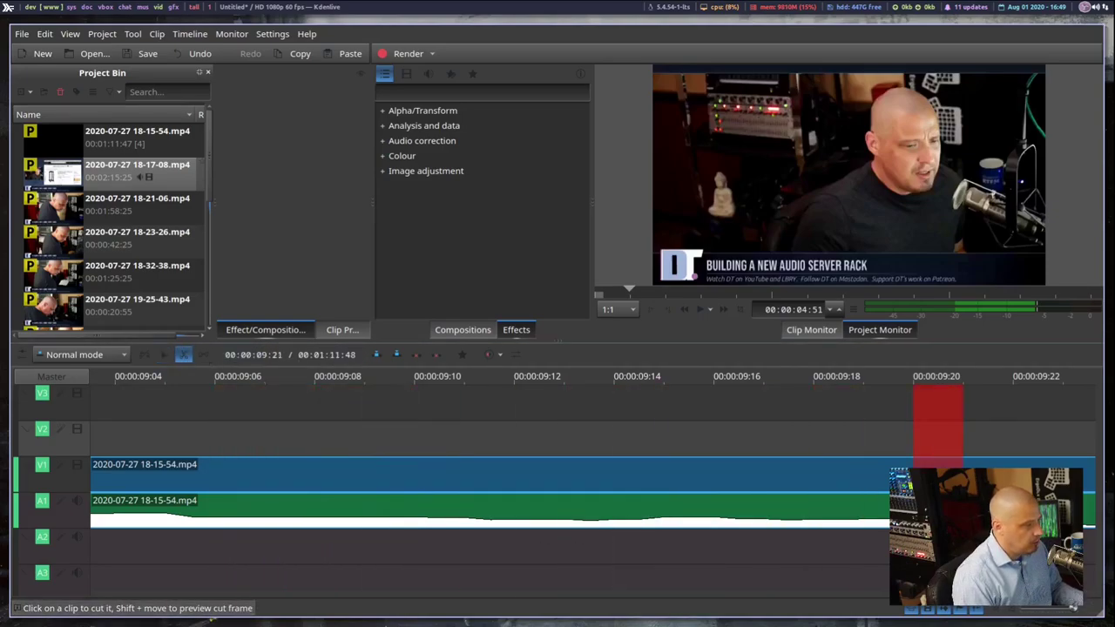
{"action": "left_click", "coordinate": [149, 479]}
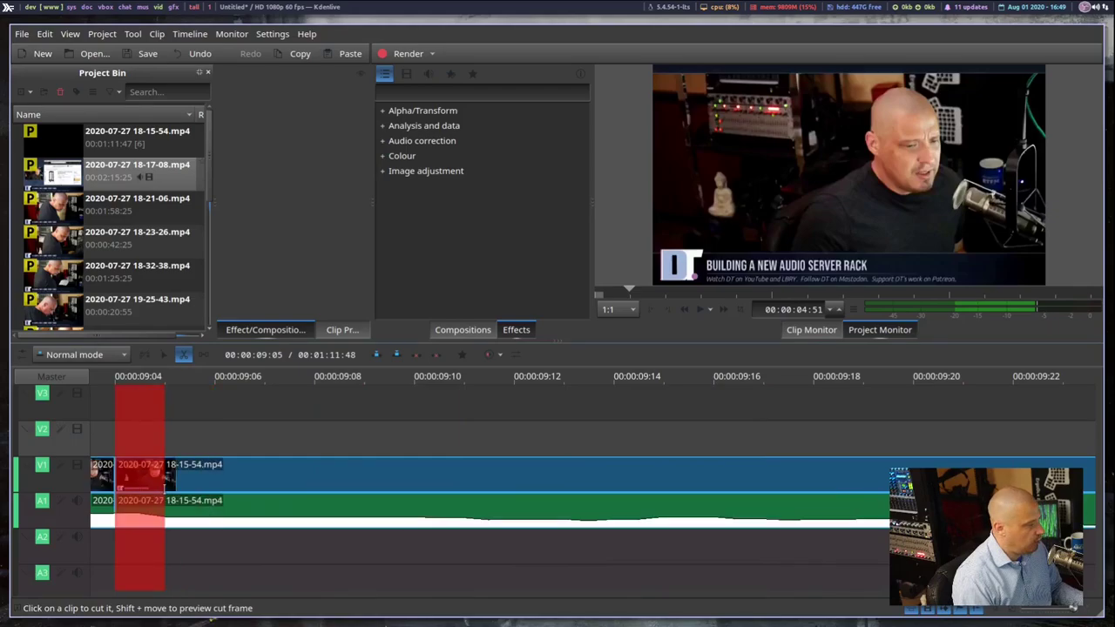
{"action": "left_click", "coordinate": [988, 479]}
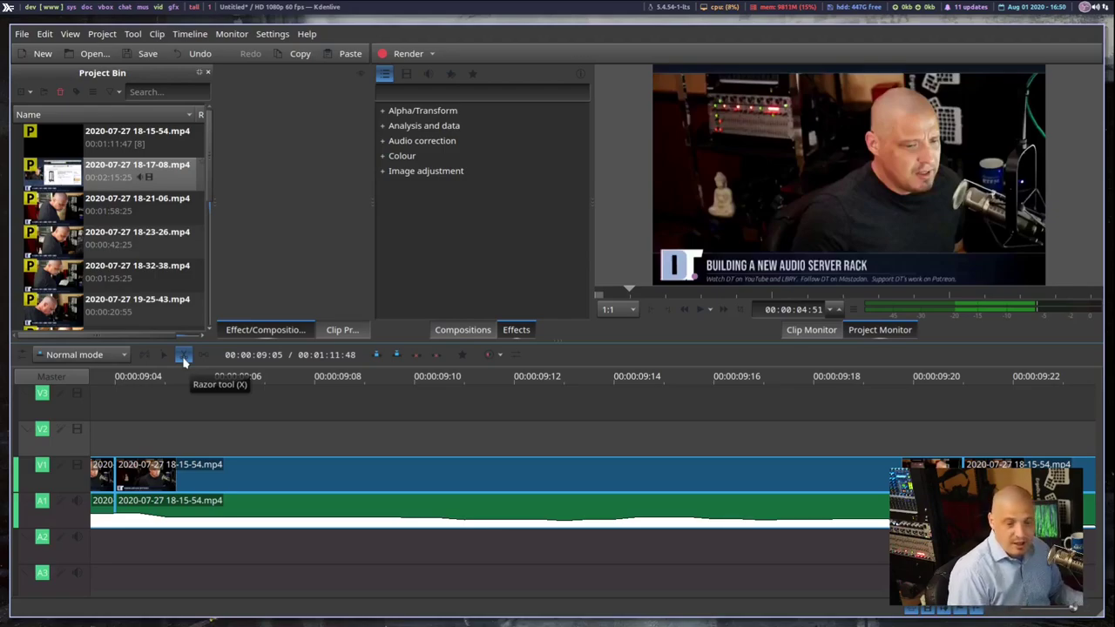
Step: Delete the short segment between the two new cuts on V1 and A1 and remove the empty space it leaves
{"action": "left_click", "coordinate": [184, 358]}
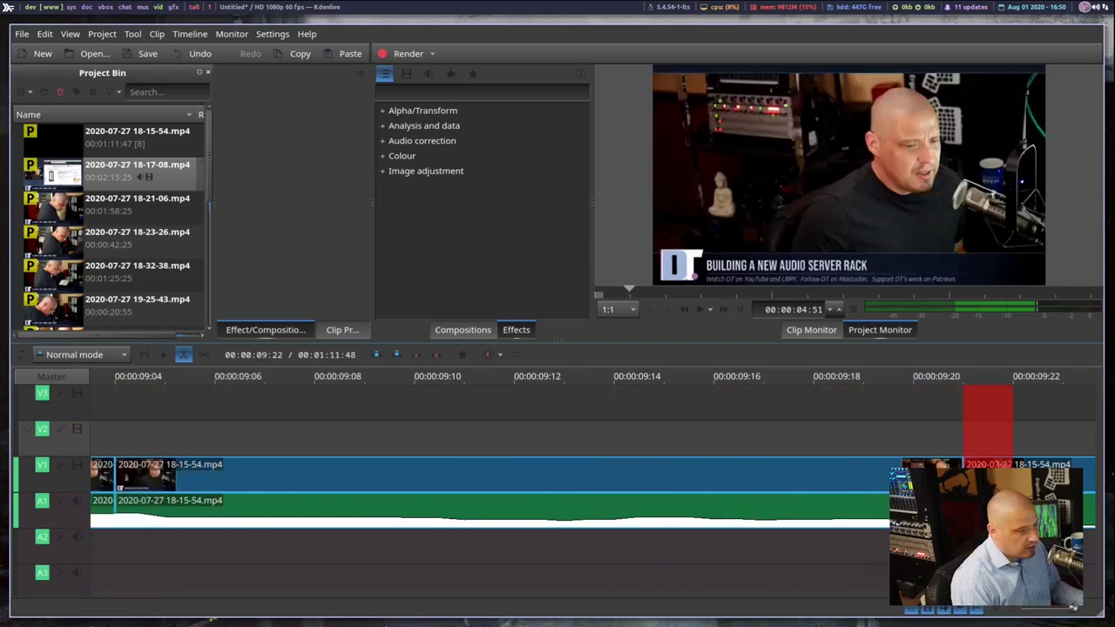
{"action": "key", "text": "s"}
{"action": "left_click", "coordinate": [415, 490]}
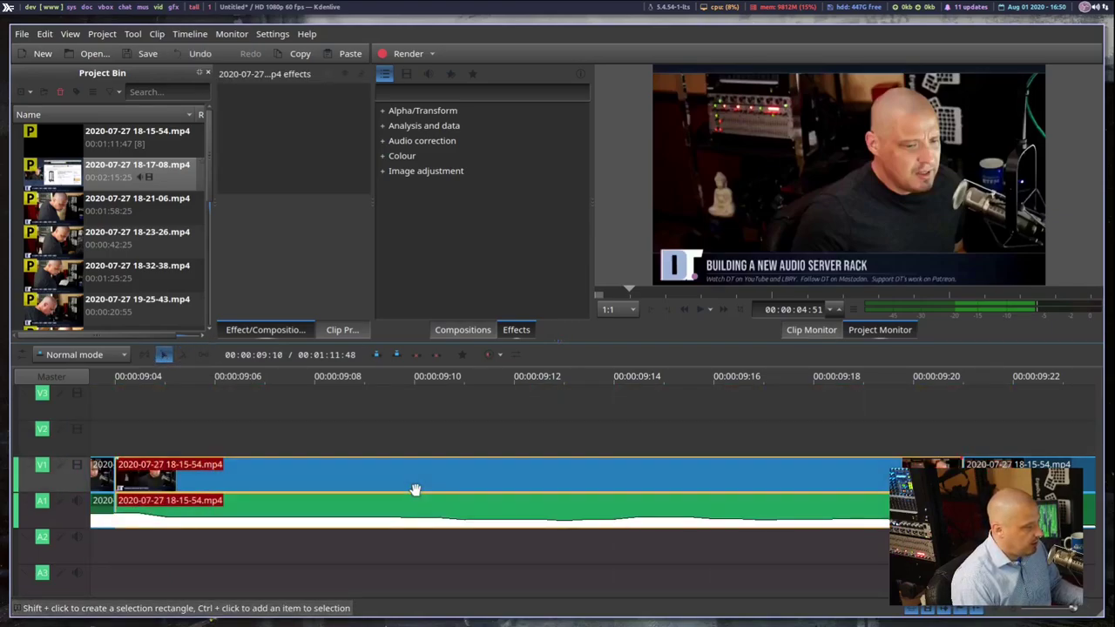
{"action": "key", "text": "Delete"}
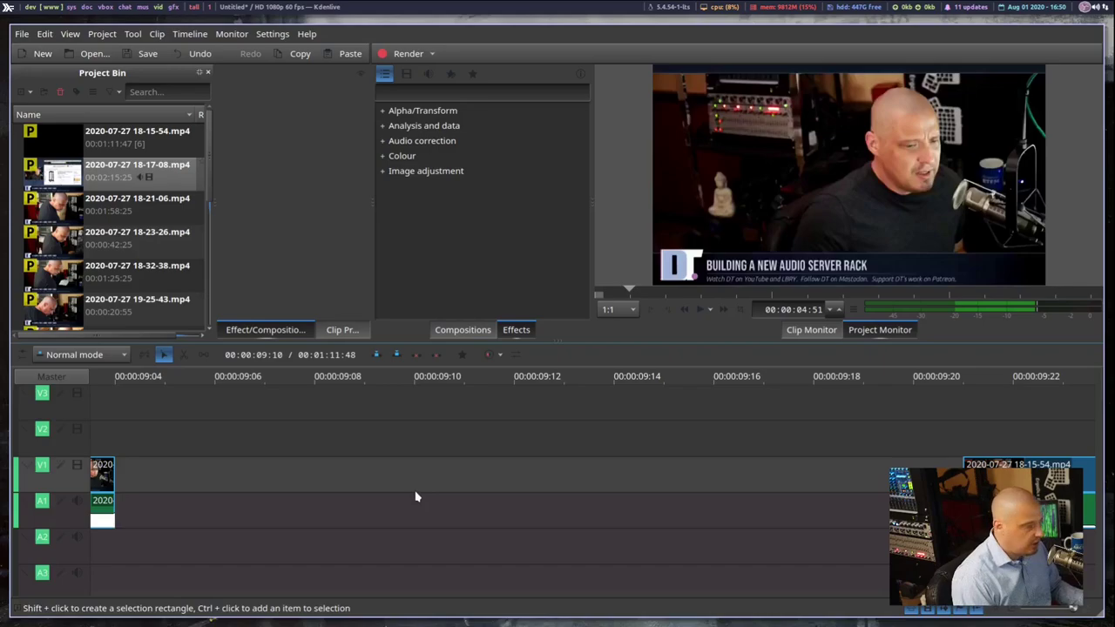
{"action": "right_click", "coordinate": [338, 479]}
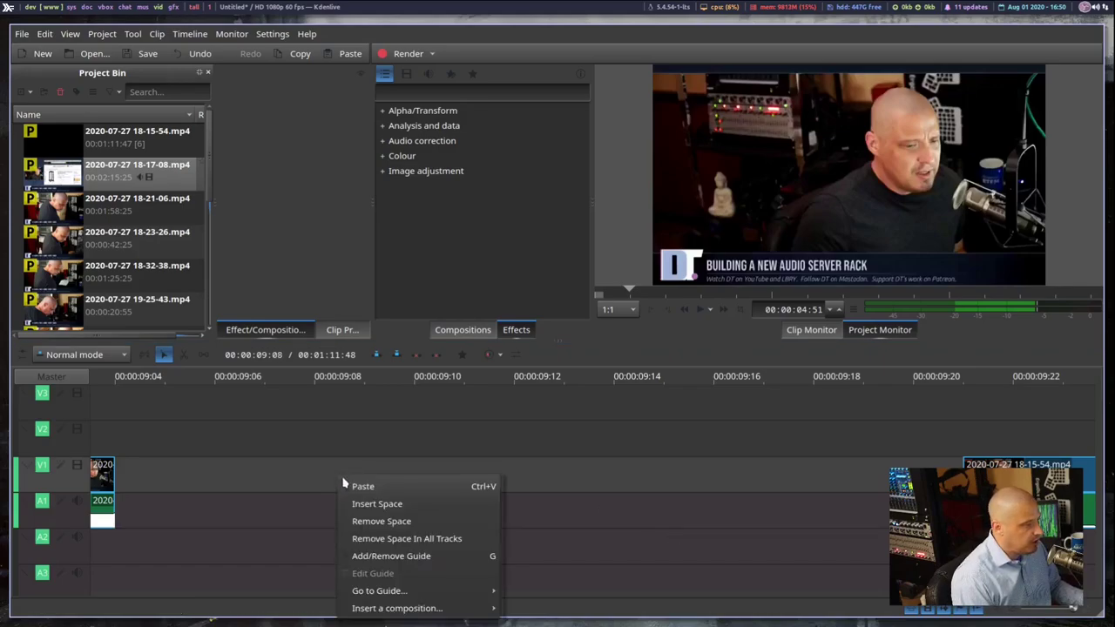
{"action": "left_click", "coordinate": [408, 522]}
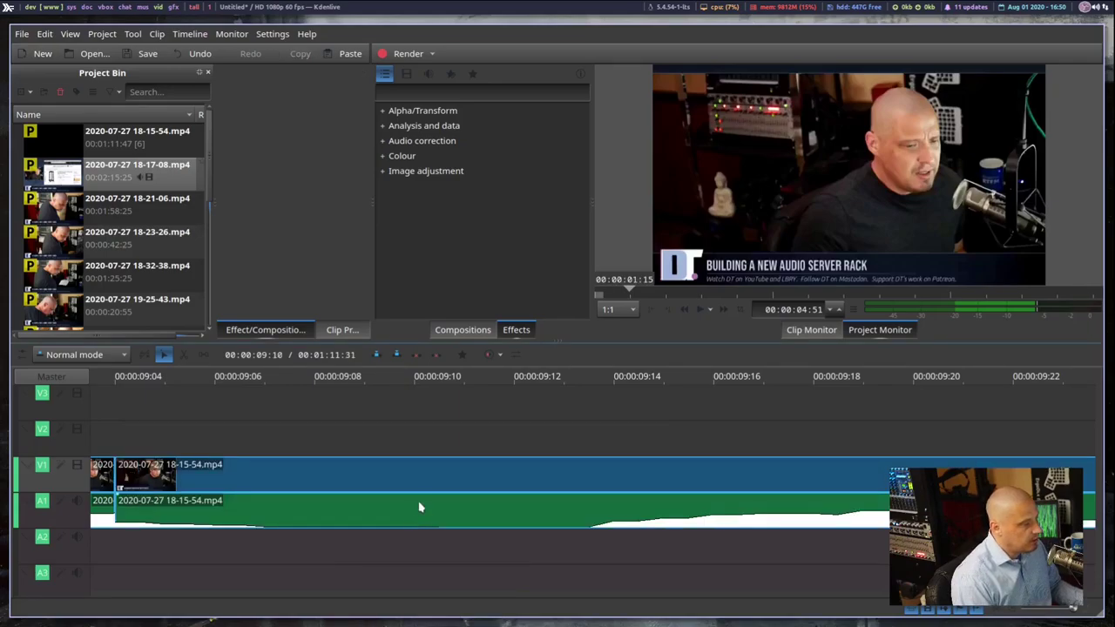
Step: Zoom the timeline out to show several 18-15-54 segments and scrub the playhead across them with the Selection tool, ending at 00:00:08:45
{"action": "left_click", "coordinate": [113, 427]}
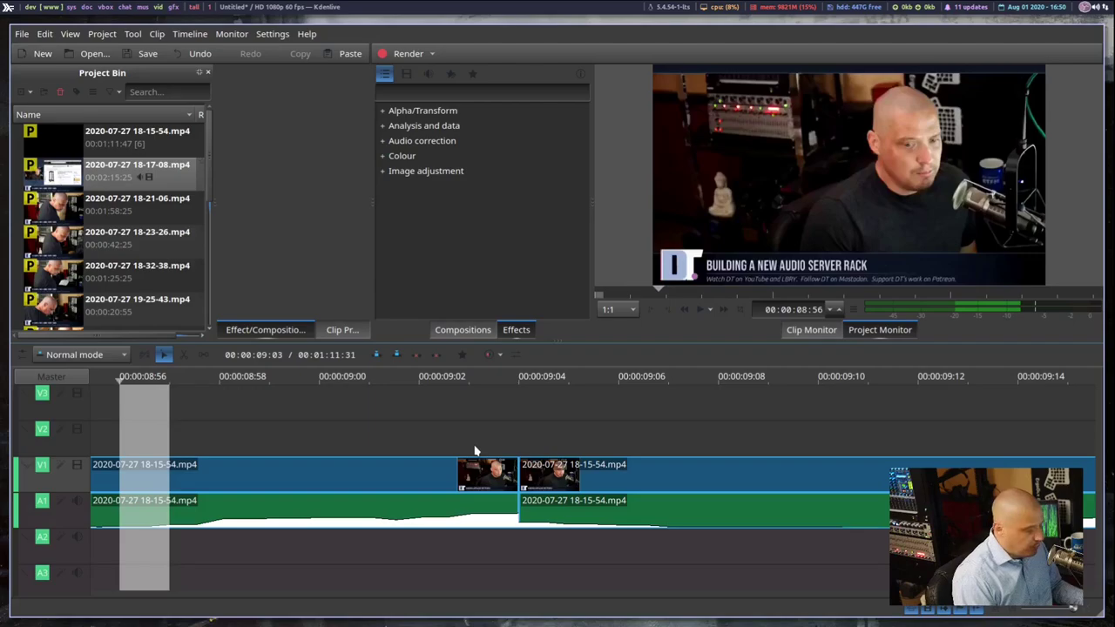
{"action": "scroll", "coordinate": [457, 459], "scroll_direction": "down", "scroll_amount": 10}
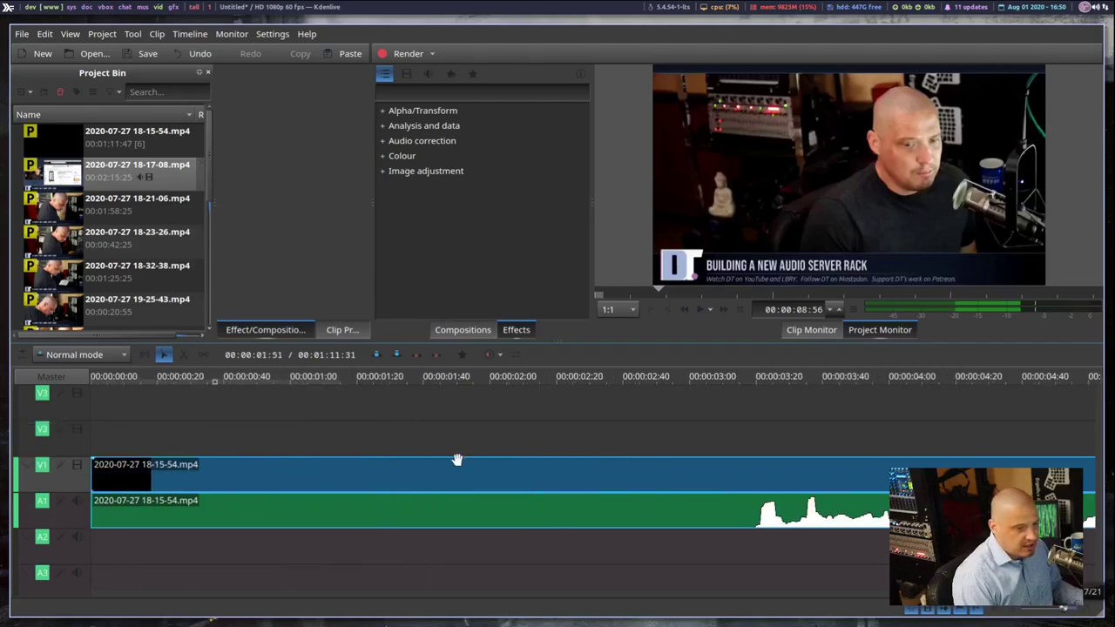
{"action": "scroll", "coordinate": [447, 463], "scroll_direction": "down", "scroll_amount": 2}
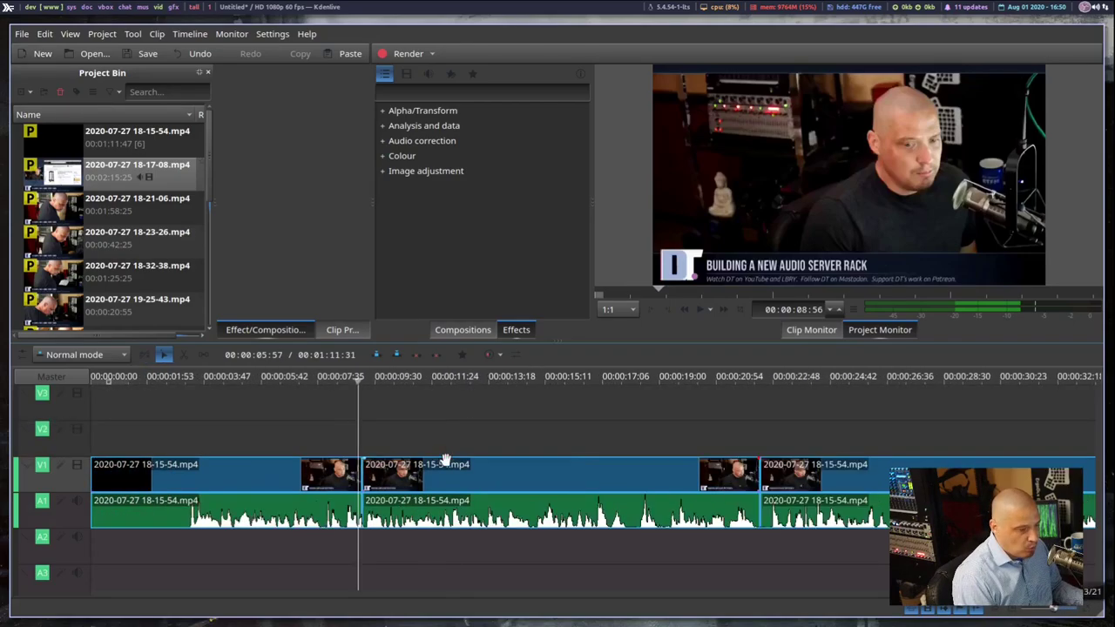
{"action": "left_click", "coordinate": [343, 465]}
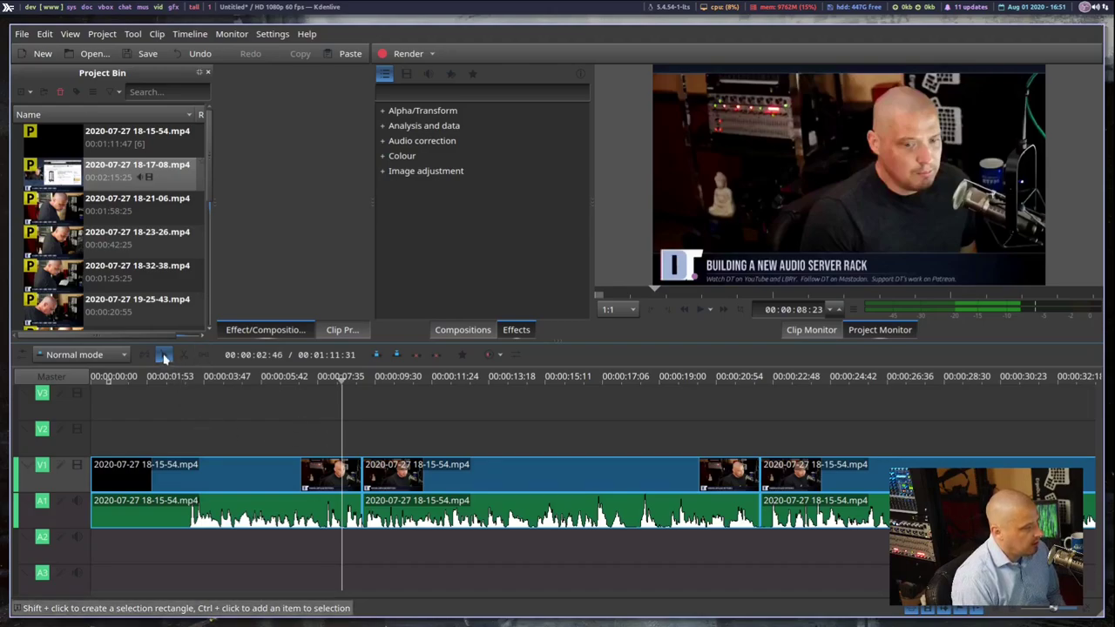
{"action": "left_click", "coordinate": [378, 390]}
{"action": "left_click_drag", "start_coordinate": [450, 391], "coordinate": [229, 397]}
{"action": "left_click", "coordinate": [516, 415]}
{"action": "left_click", "coordinate": [888, 409]}
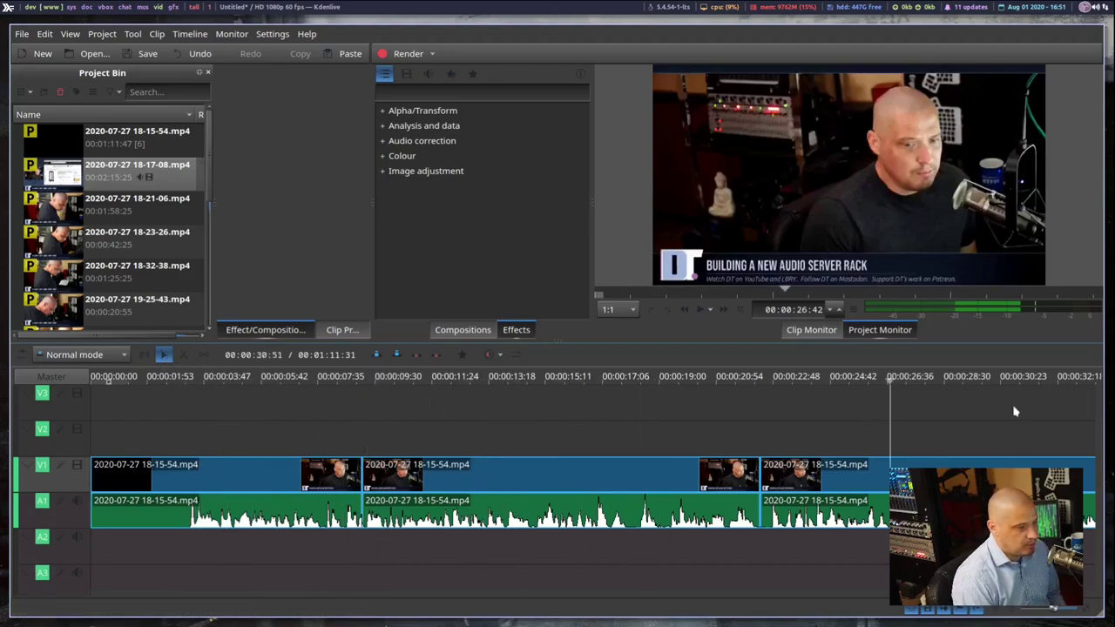
{"action": "left_click", "coordinate": [1017, 411]}
{"action": "left_click", "coordinate": [614, 411]}
{"action": "left_click", "coordinate": [353, 409]}
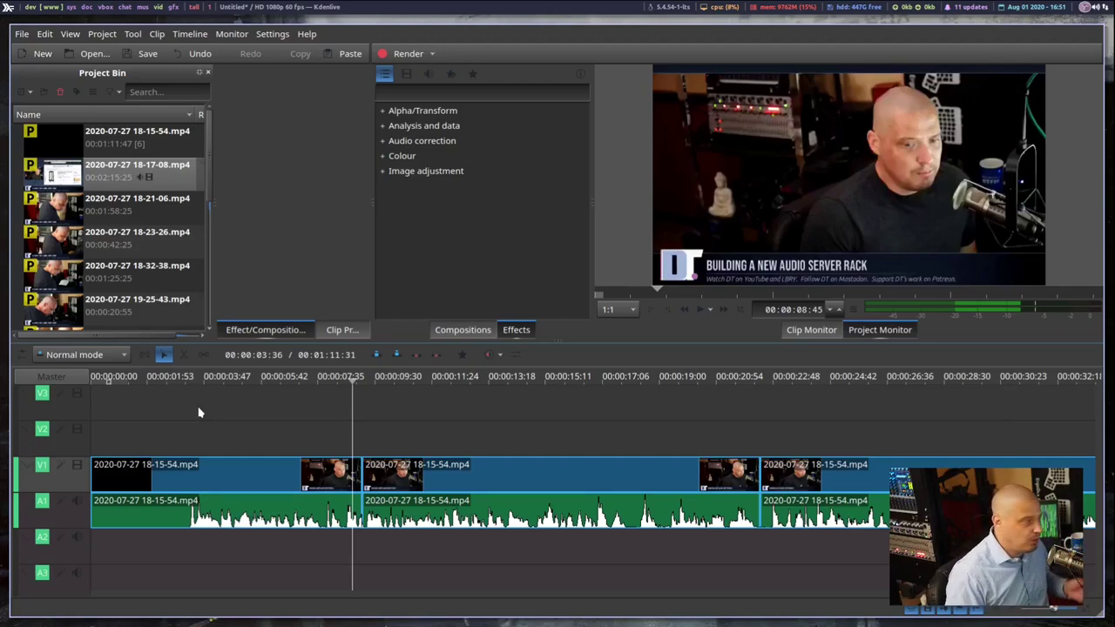
Step: Try splitting the second 18-15-54 segment near 00:00:18 with the Razor tool, and undo the cut
{"action": "left_click", "coordinate": [182, 355]}
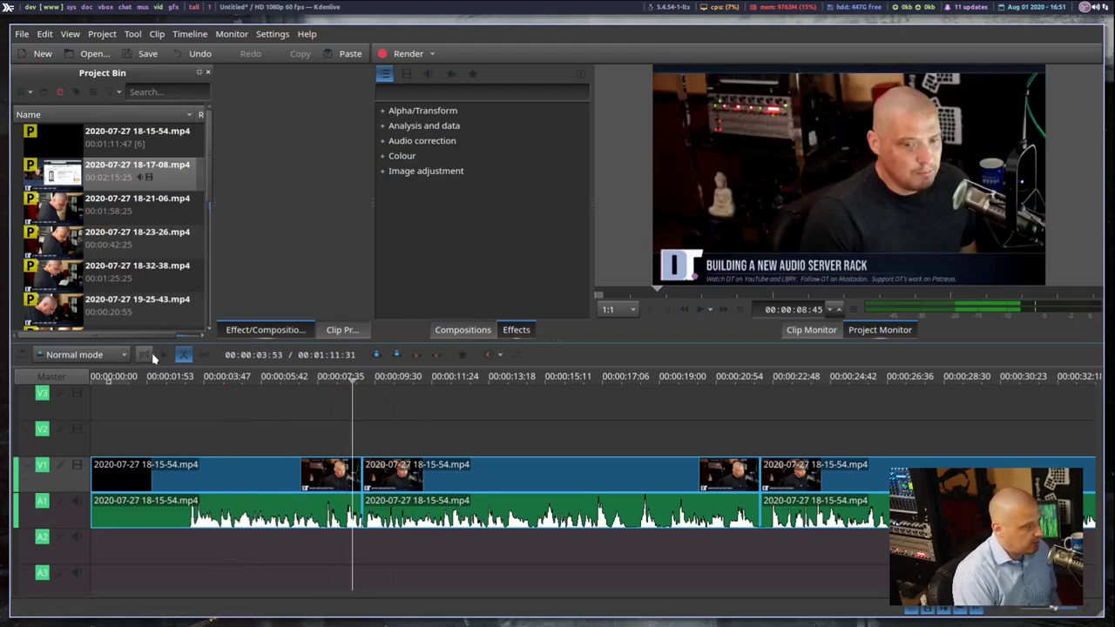
{"action": "left_click", "coordinate": [632, 474]}
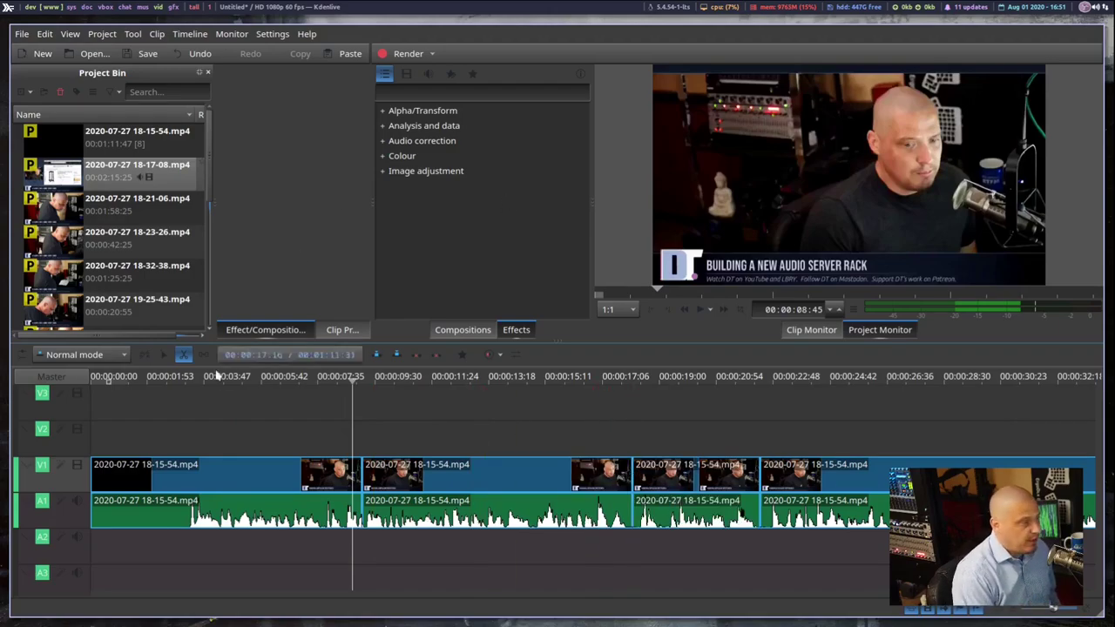
{"action": "left_click", "coordinate": [170, 354]}
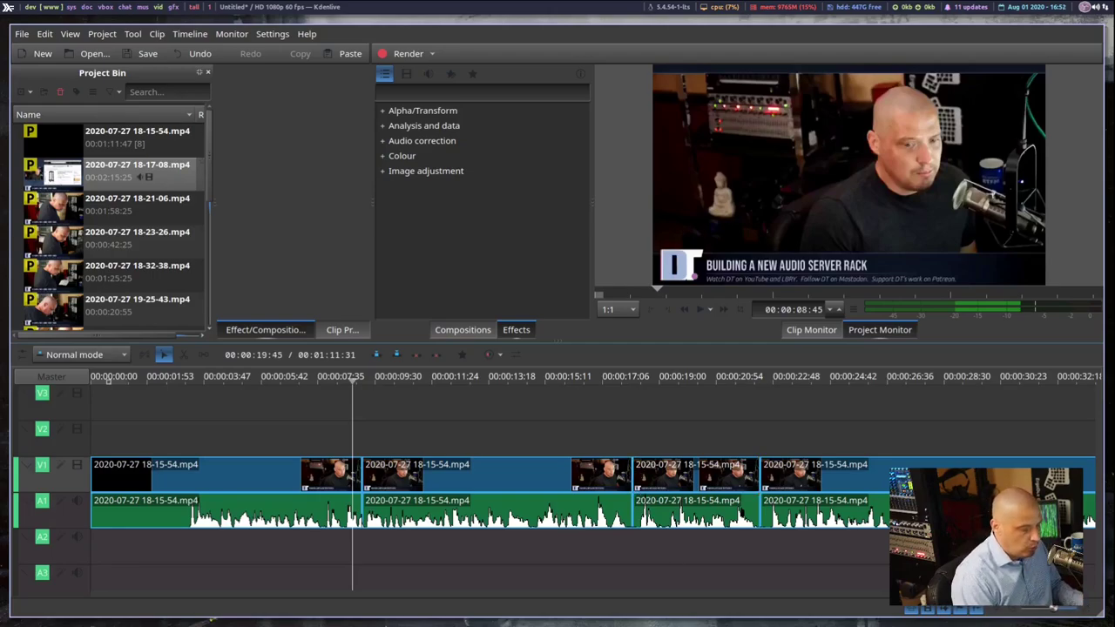
{"action": "key", "text": "ctrl+z"}
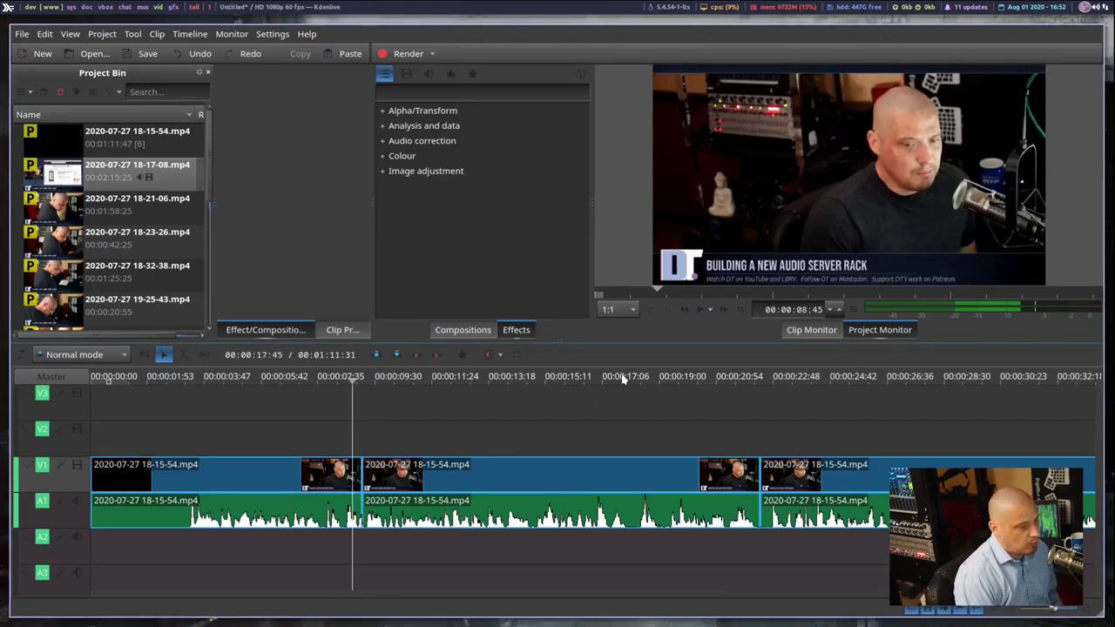
Step: Split the second 18-15-54 segment on V1 and A1 at 00:00:18:10 and 00:00:19:05, and delete the piece between the cuts
{"action": "left_click_drag", "start_coordinate": [620, 383], "coordinate": [634, 386]}
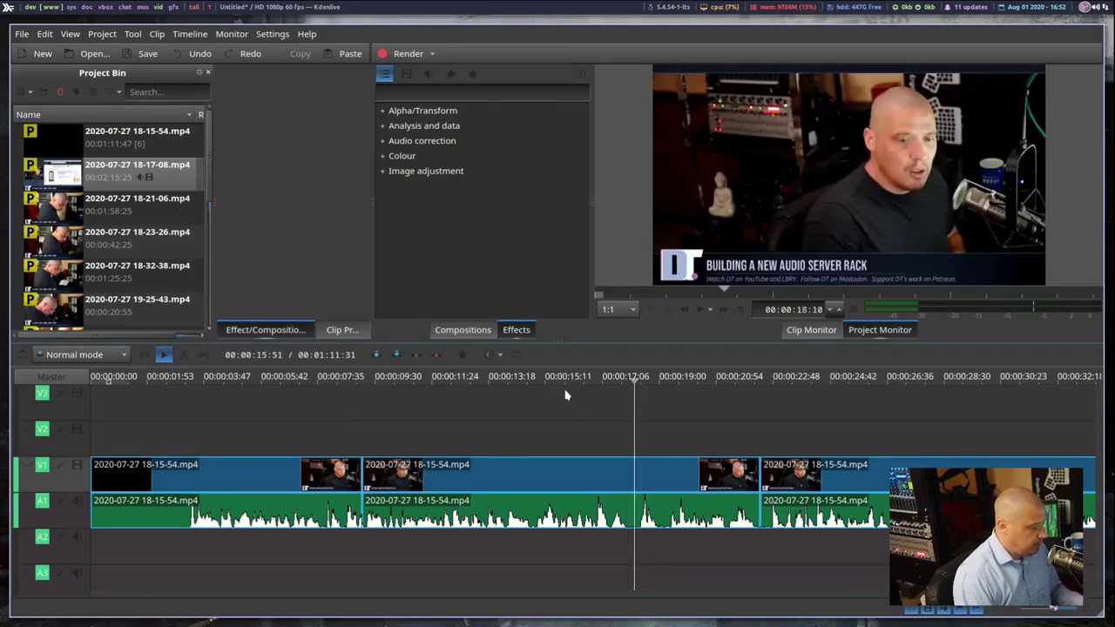
{"action": "key", "text": "shift+r"}
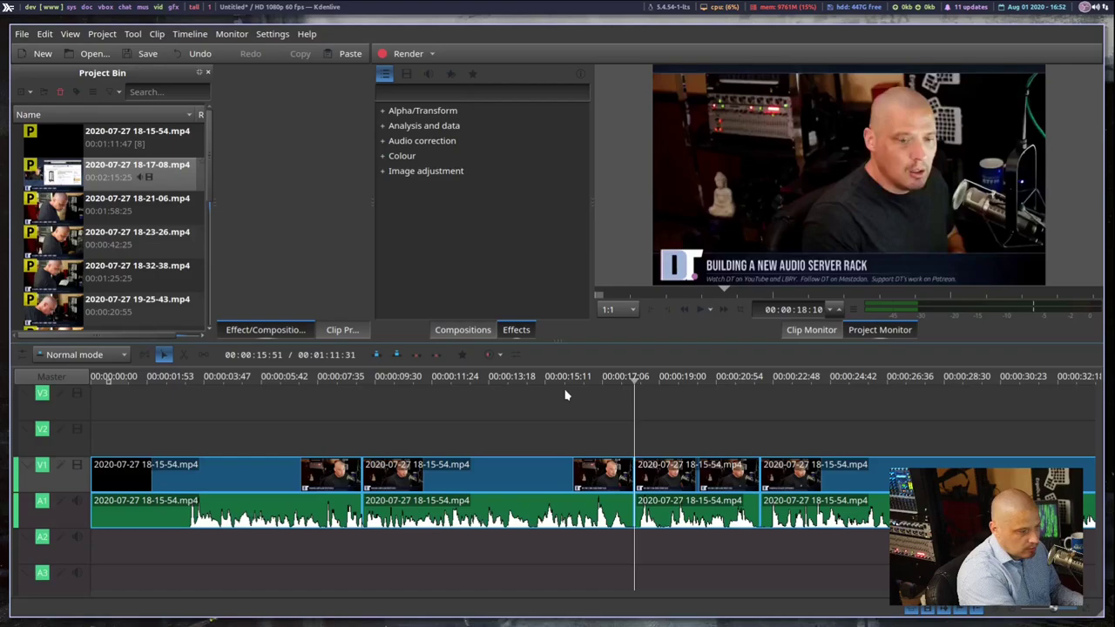
{"action": "scroll", "coordinate": [632, 453], "scroll_direction": "up", "scroll_amount": 5}
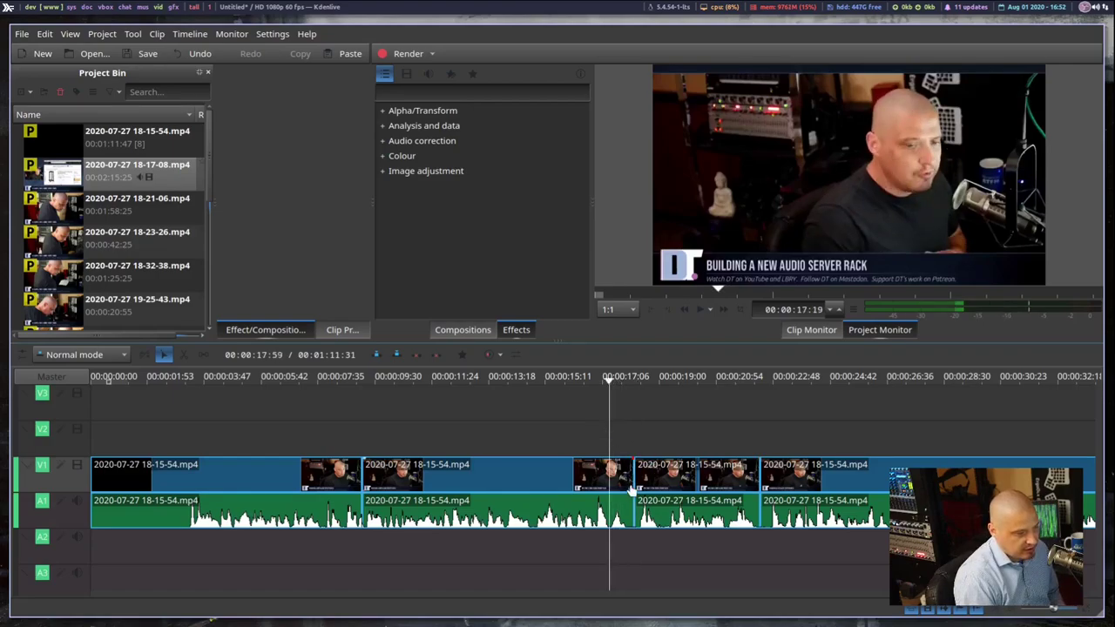
{"action": "left_click", "coordinate": [662, 416]}
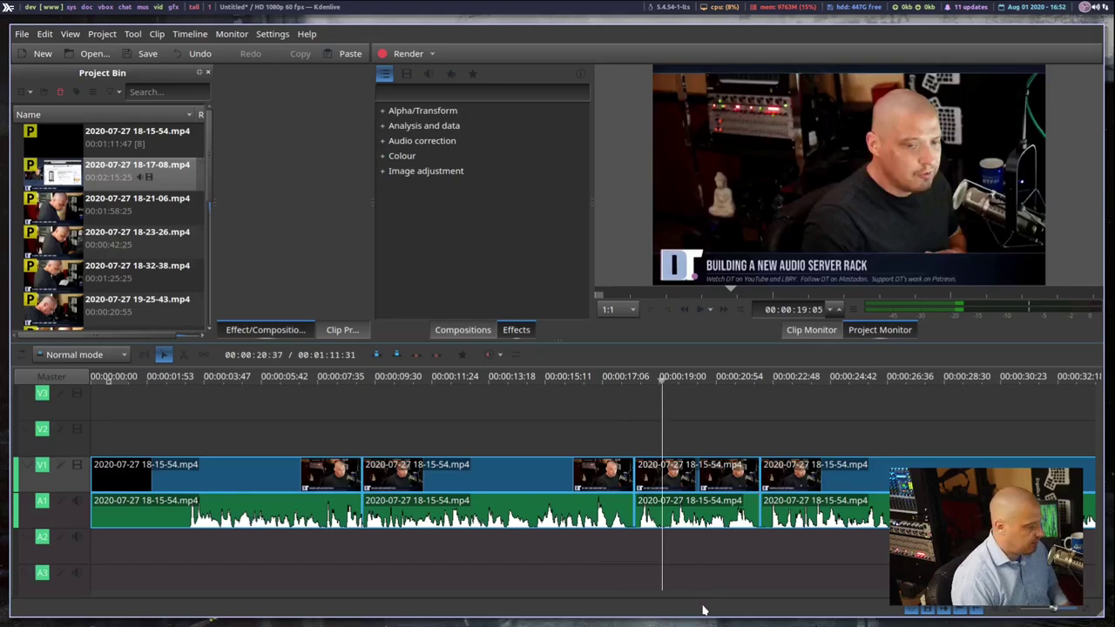
{"action": "key", "text": "shift+r"}
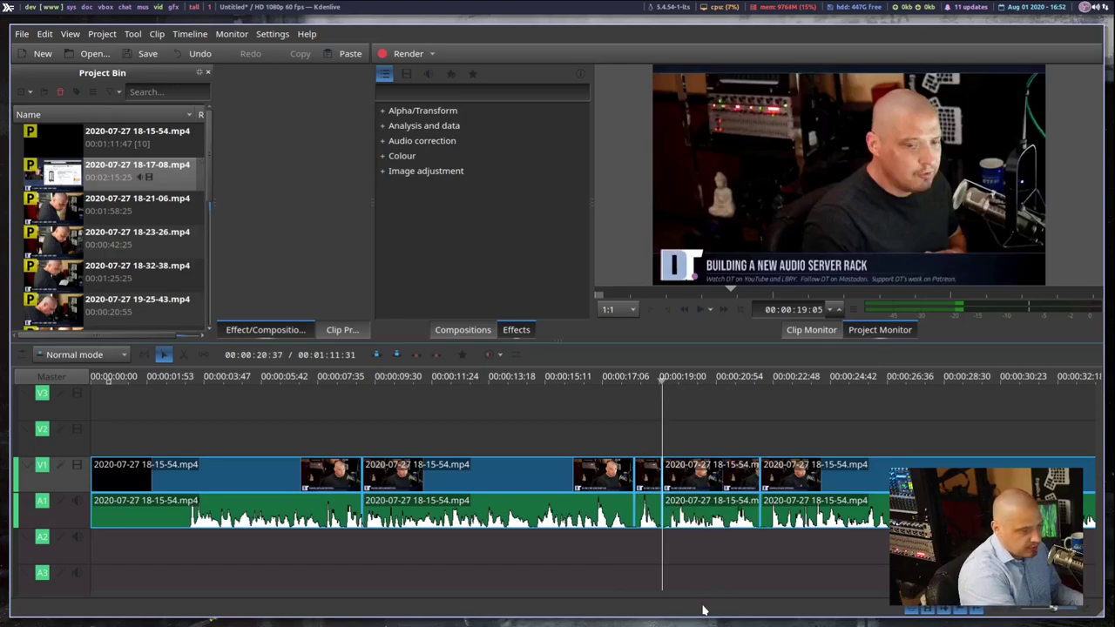
{"action": "left_click", "coordinate": [655, 476]}
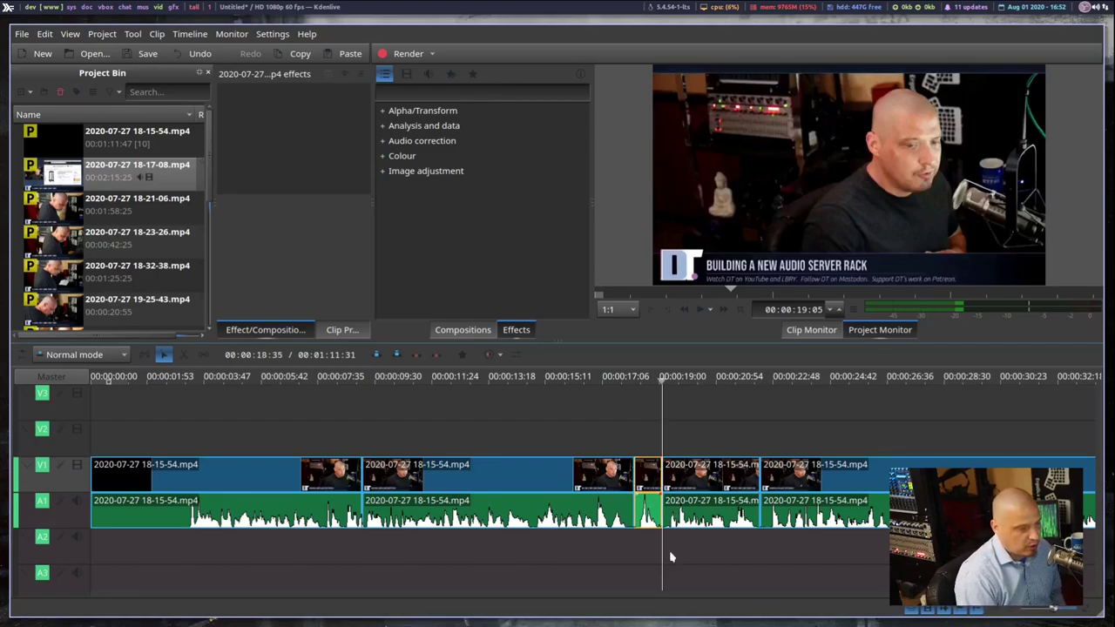
{"action": "key", "text": "Delete"}
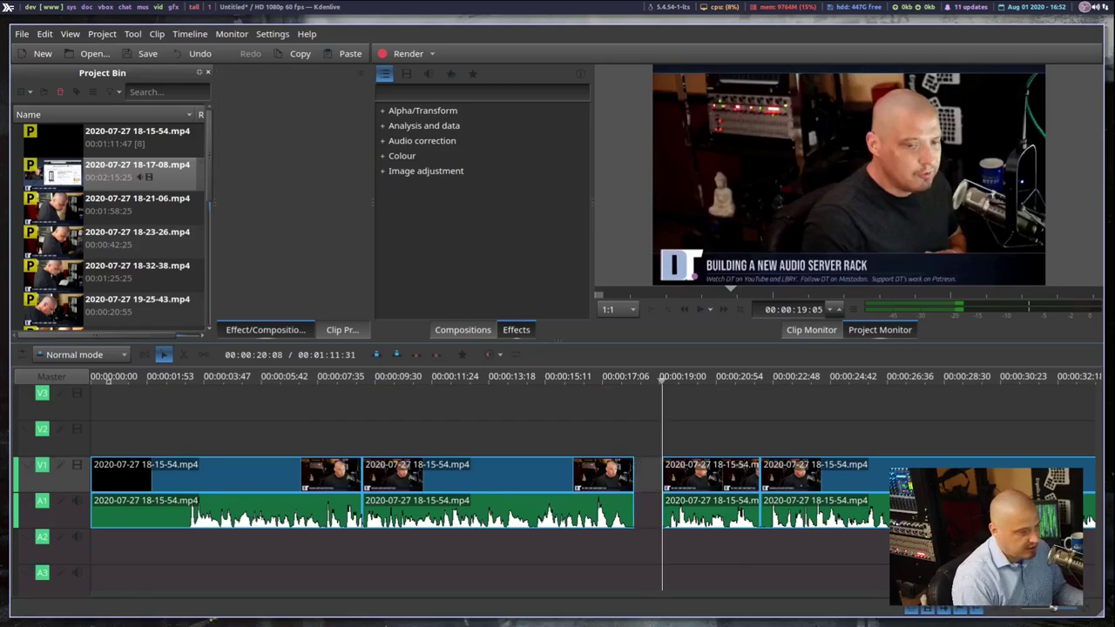
Step: Try removing the empty space left by the deleted piece, undo the removal, and review the options available for the gap
{"action": "right_click", "coordinate": [649, 482]}
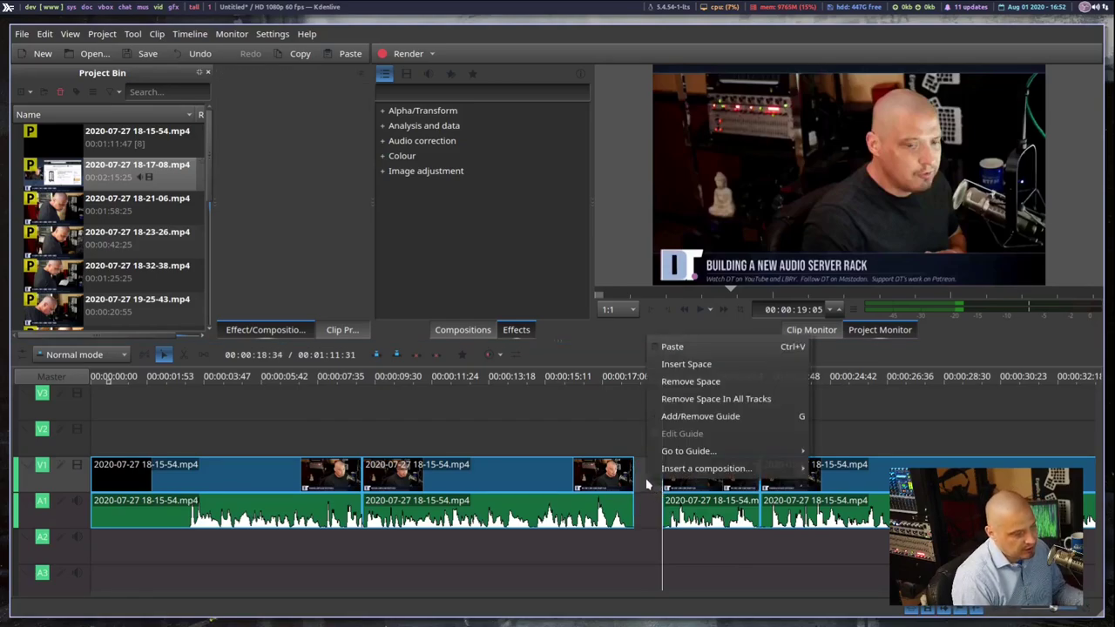
{"action": "left_click", "coordinate": [740, 386]}
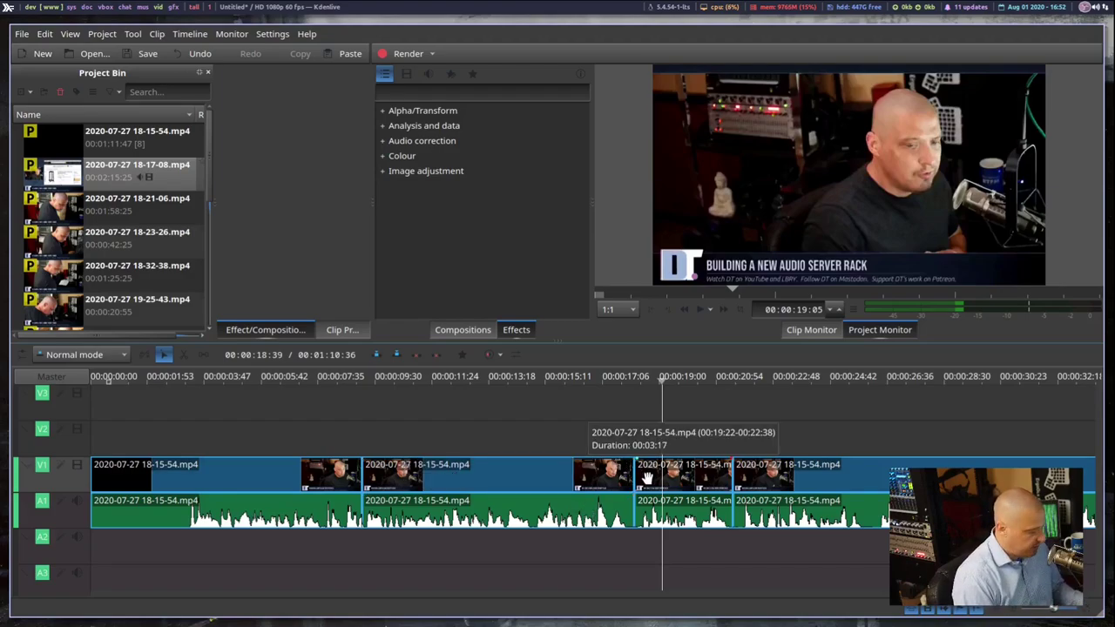
{"action": "left_click_drag", "start_coordinate": [647, 477], "coordinate": [650, 478]}
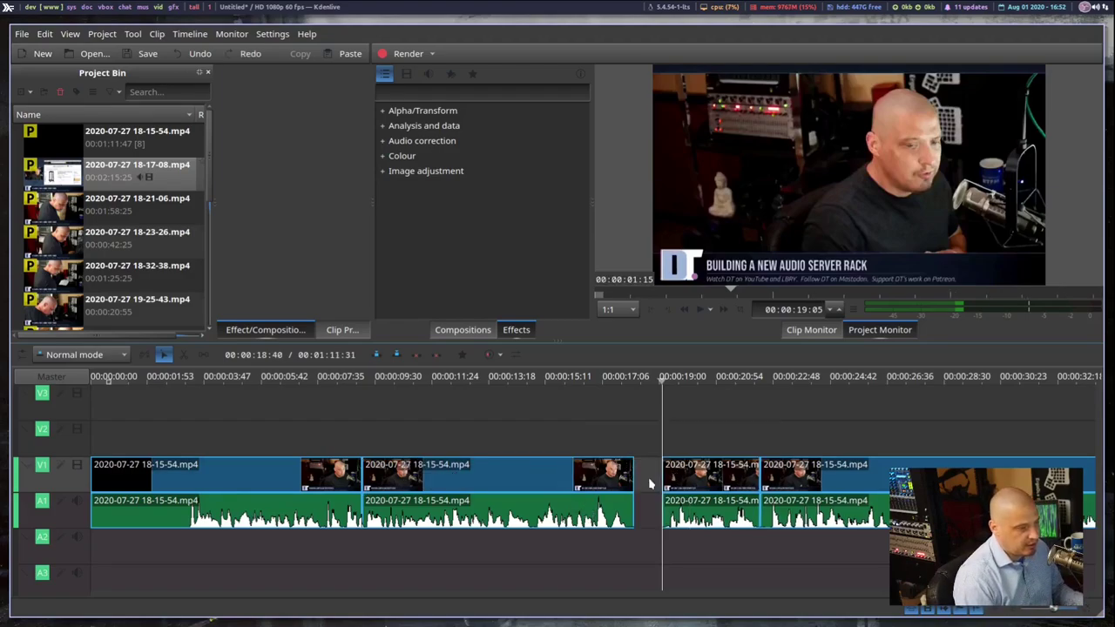
{"action": "right_click", "coordinate": [651, 482]}
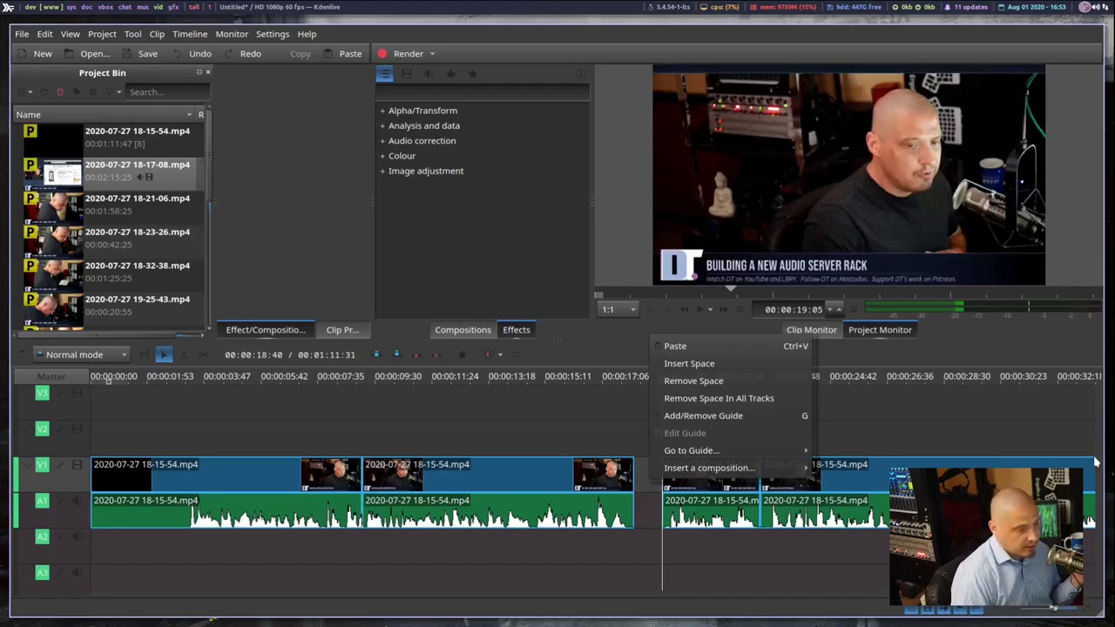
{"action": "key", "text": "Escape"}
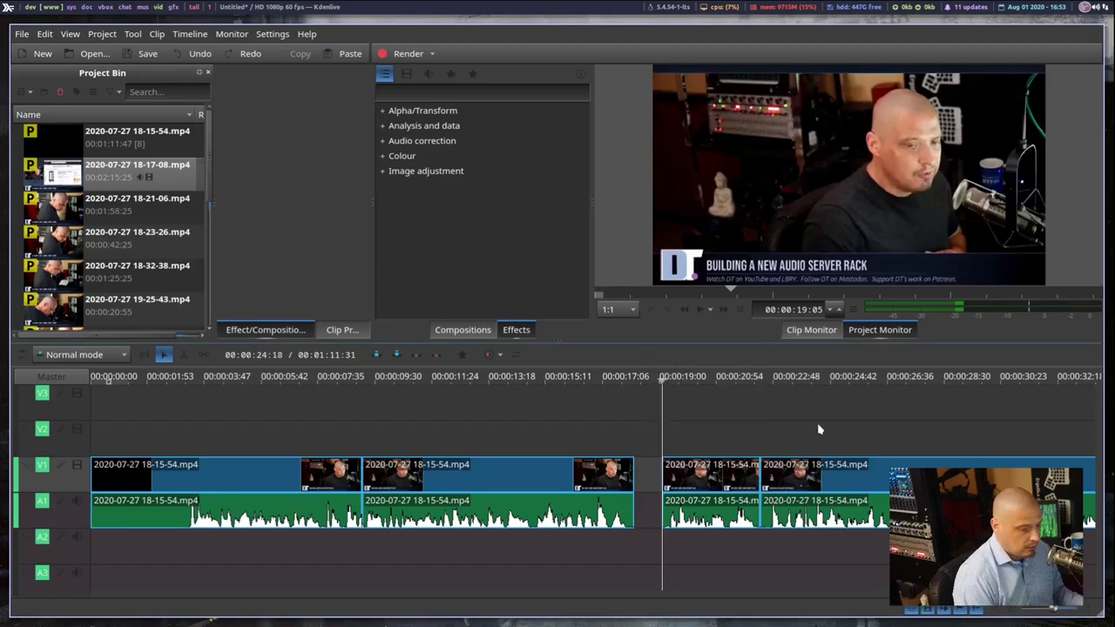
Step: Shift the clips after the gap on V1 and A1 about 1.5 seconds later with the Spacer tool
{"action": "left_click", "coordinate": [200, 357]}
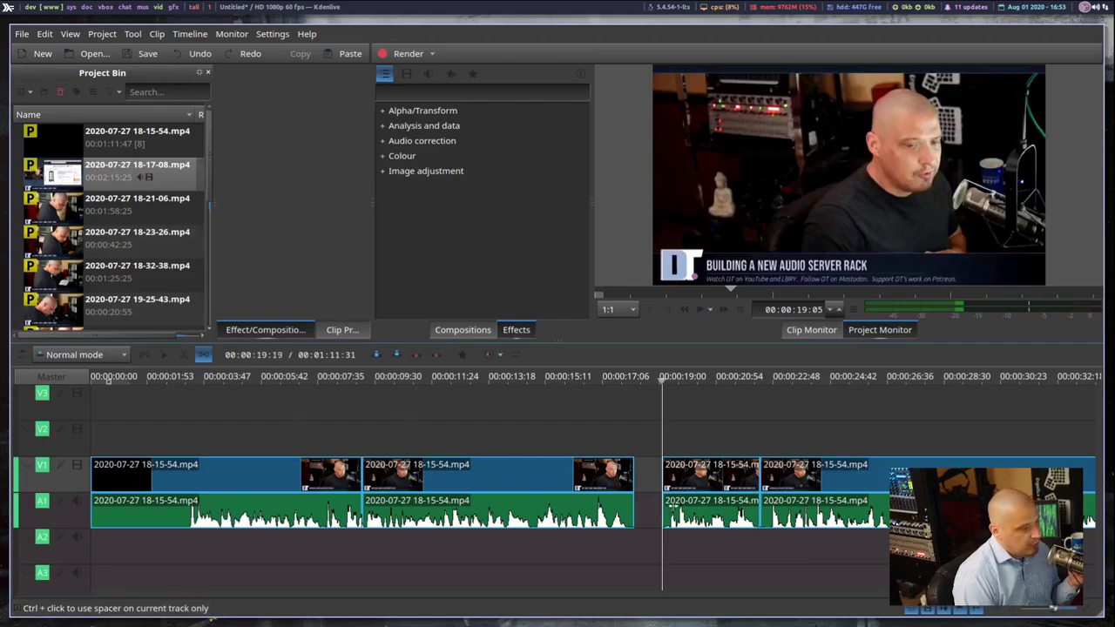
{"action": "left_click", "coordinate": [693, 475]}
{"action": "left_click_drag", "start_coordinate": [695, 475], "coordinate": [775, 505]}
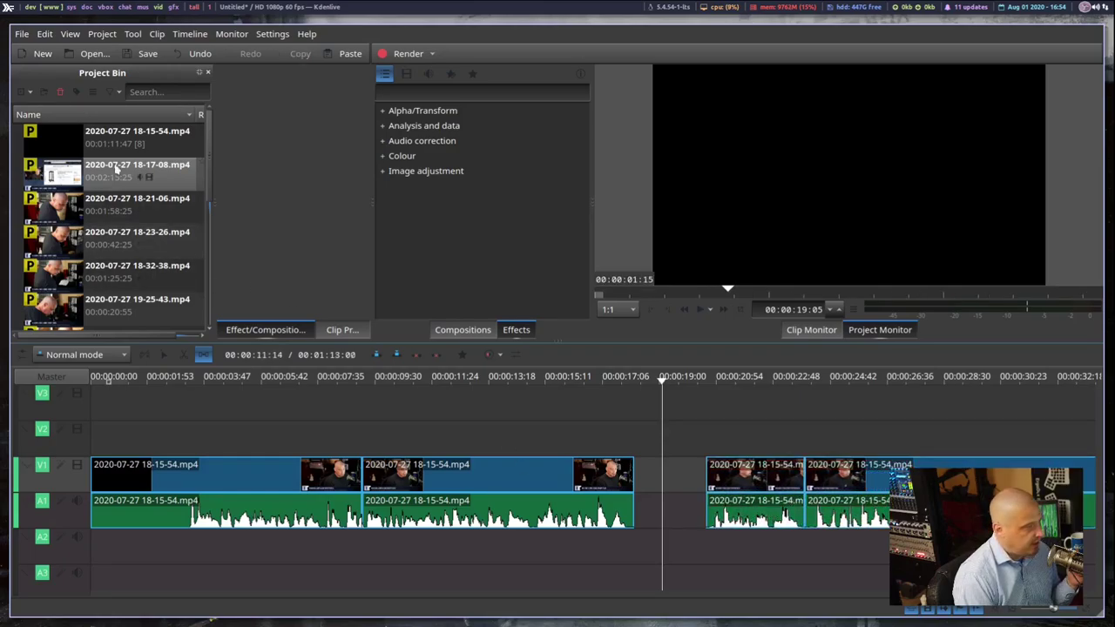
Step: Place the 18-17-08 clip on V2 and A2, and rack.png on V3, above the segments that follow the gap
{"action": "left_click_drag", "start_coordinate": [111, 166], "coordinate": [815, 447]}
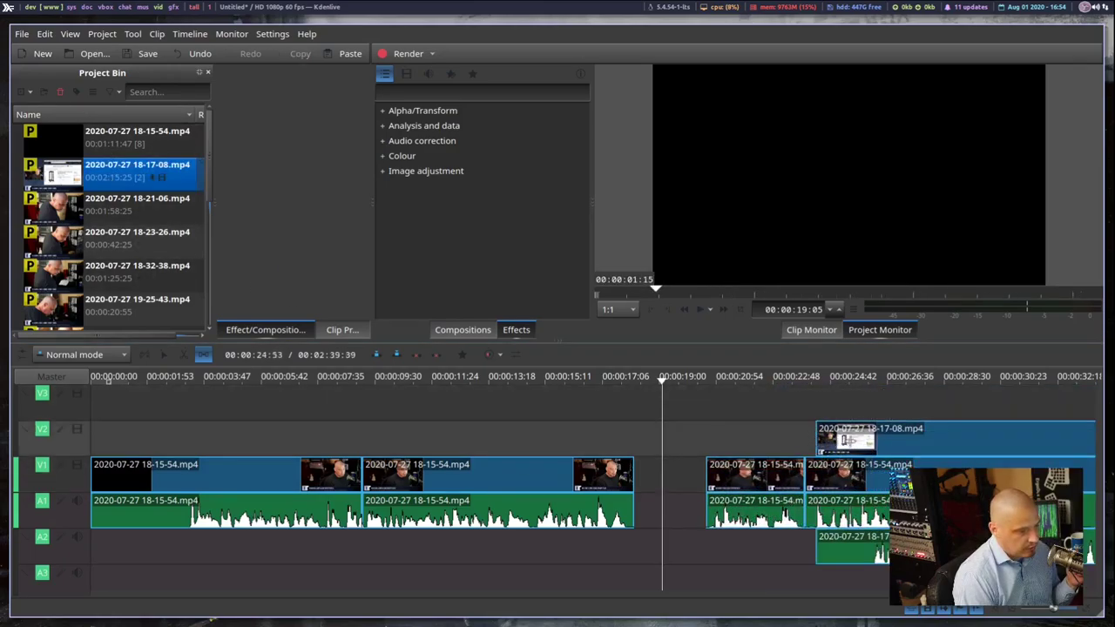
{"action": "scroll", "coordinate": [158, 244], "scroll_direction": "down", "scroll_amount": 10}
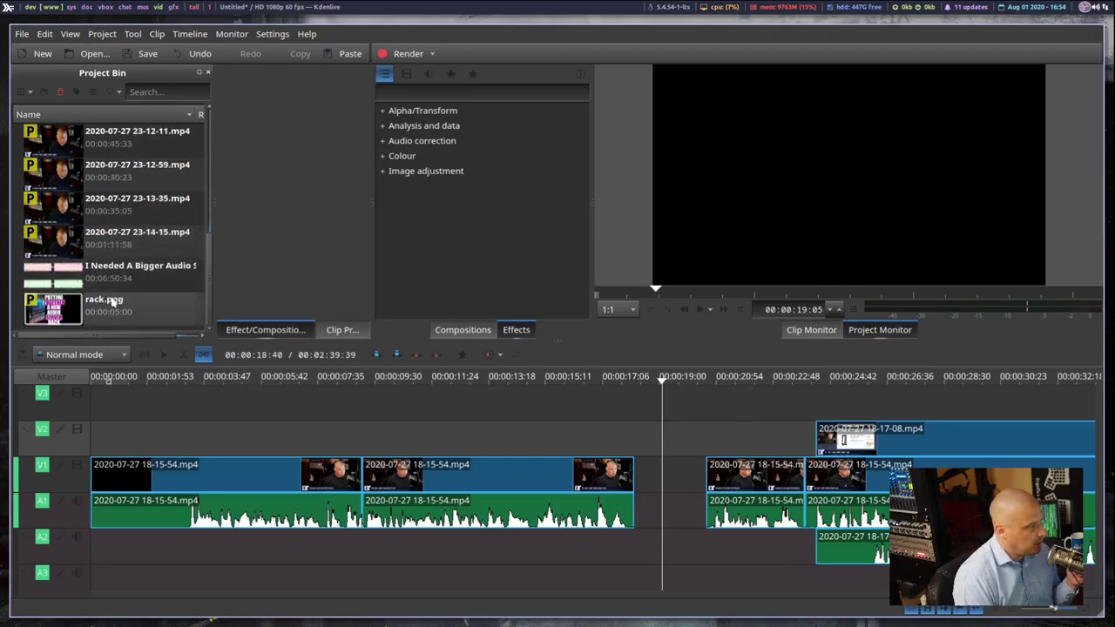
{"action": "left_click_drag", "start_coordinate": [109, 305], "coordinate": [902, 419]}
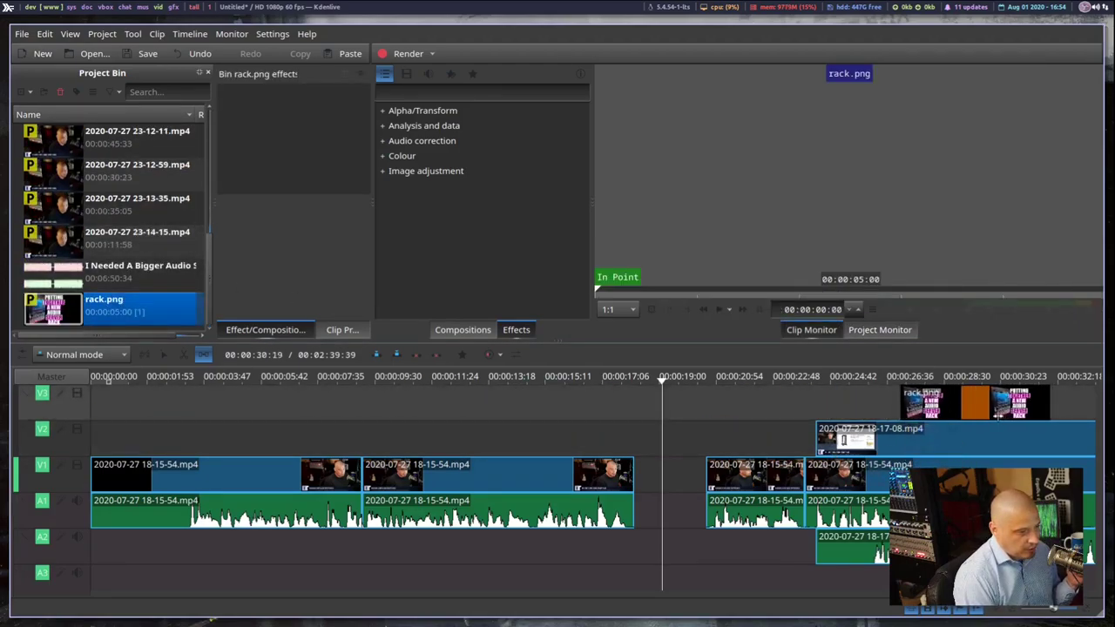
Step: Shift every clip after the gap on all tracks about 0.75 seconds later with the Spacer tool, and return to the Selection tool
{"action": "left_click", "coordinate": [763, 485]}
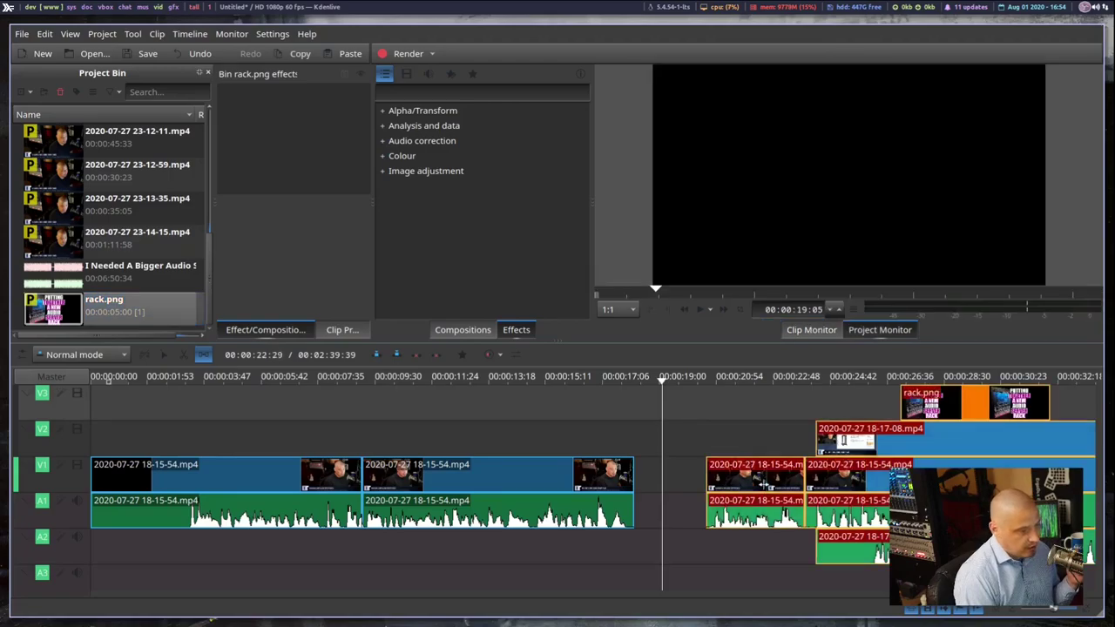
{"action": "left_click_drag", "start_coordinate": [763, 485], "coordinate": [786, 501]}
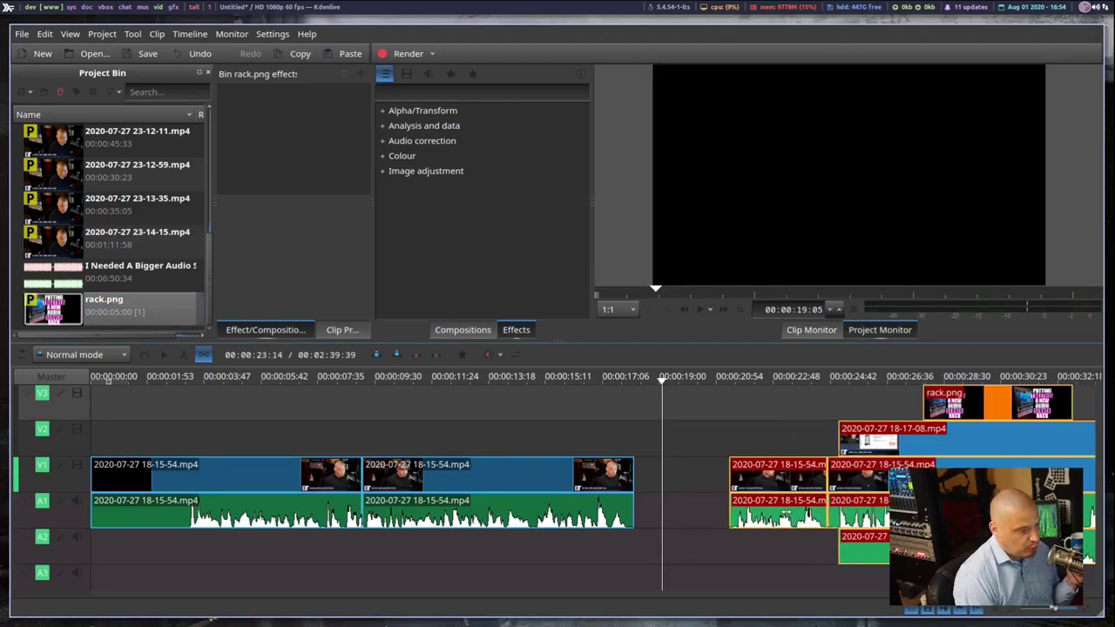
{"action": "left_click", "coordinate": [172, 360]}
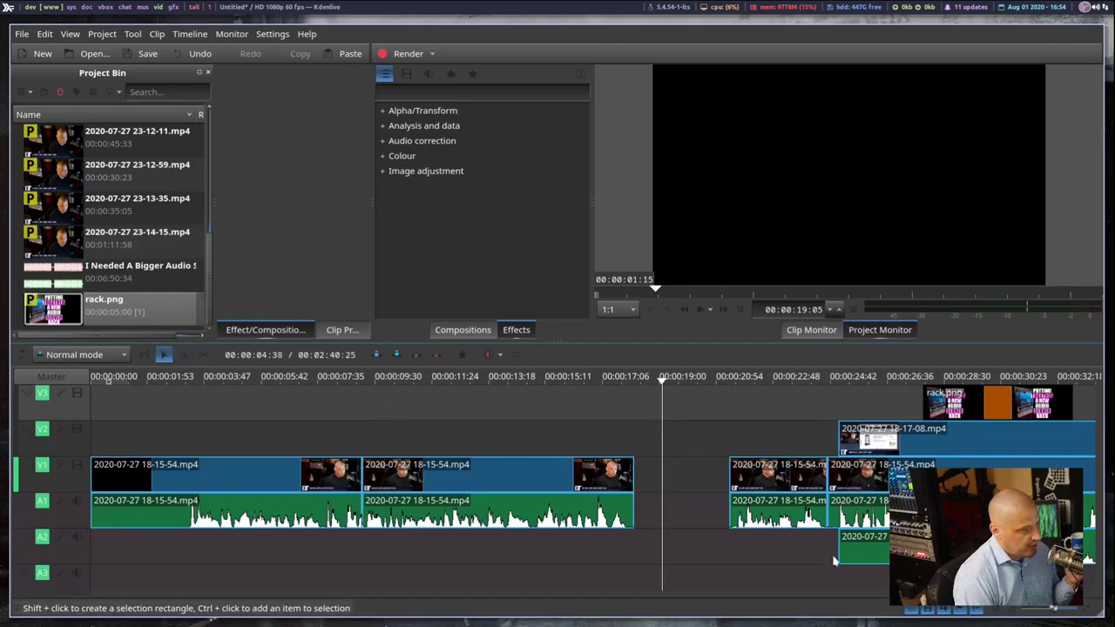
Step: Close the gap after the second 18-15-54 segment by sliding all following clips on every track earlier together with the Spacer tool
{"action": "left_click_drag", "start_coordinate": [820, 493], "coordinate": [679, 477]}
{"action": "left_click", "coordinate": [202, 355]}
{"action": "left_click", "coordinate": [164, 355]}
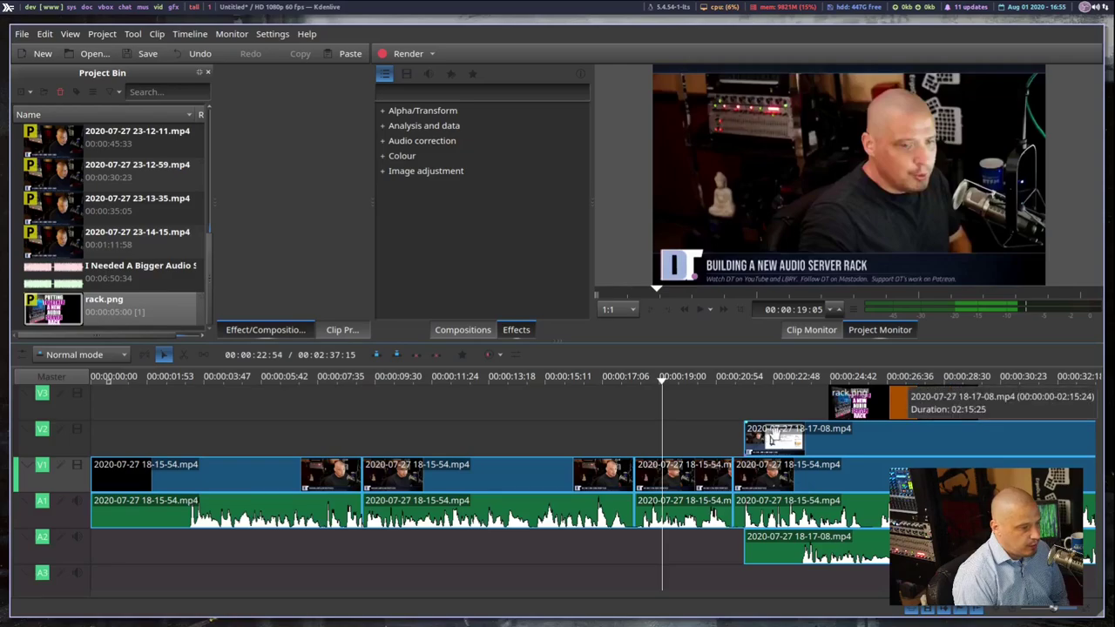
Step: Move the 18-17-08 clip to about 00:00:28 on V2, place rack.png just before it, and preview the sequence from 00:00:17:12
{"action": "left_click_drag", "start_coordinate": [770, 438], "coordinate": [820, 445]}
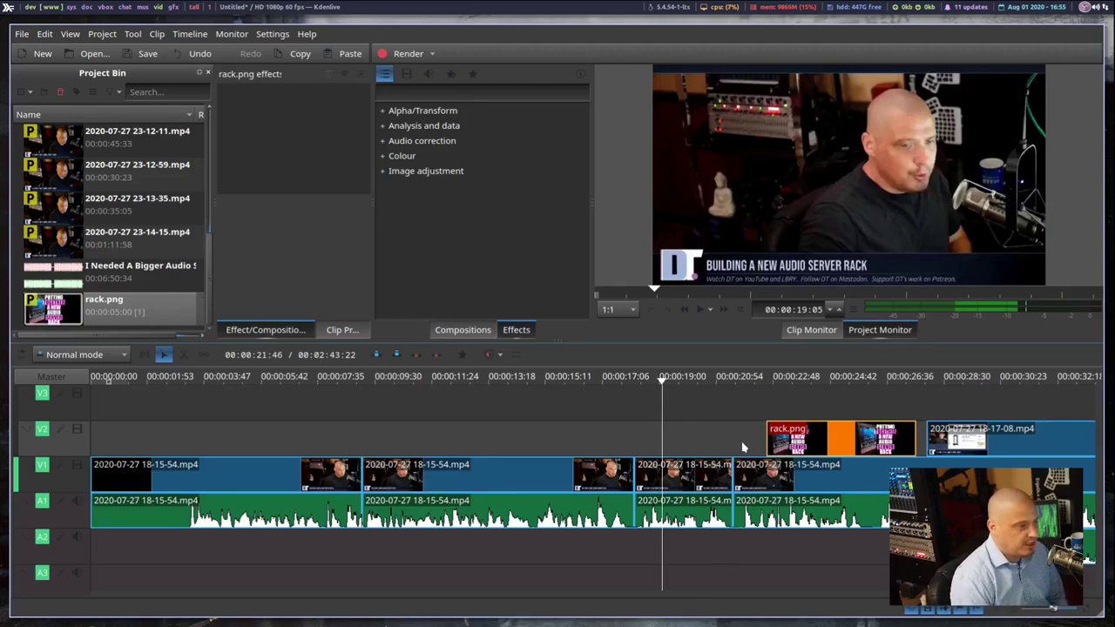
{"action": "left_click", "coordinate": [604, 426]}
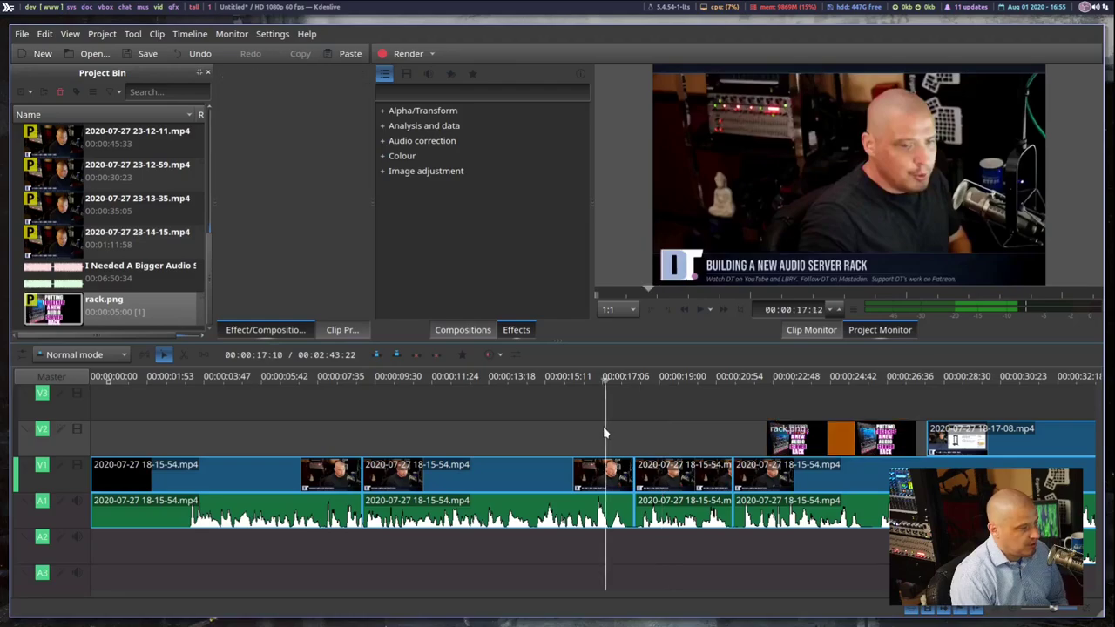
{"action": "left_click", "coordinate": [699, 312]}
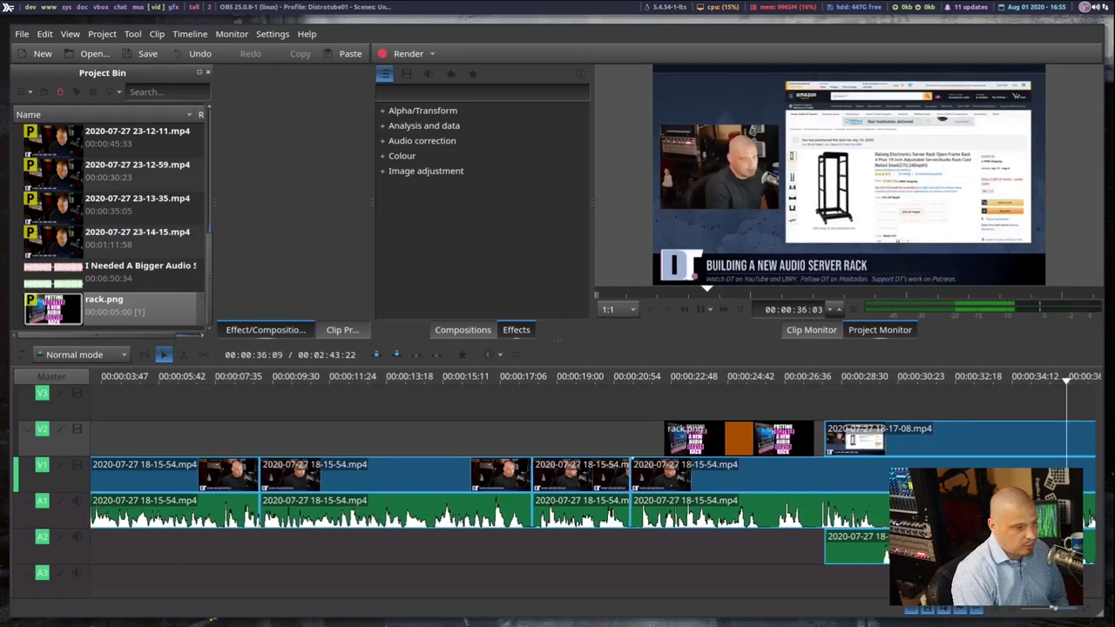
{"action": "left_click", "coordinate": [724, 410]}
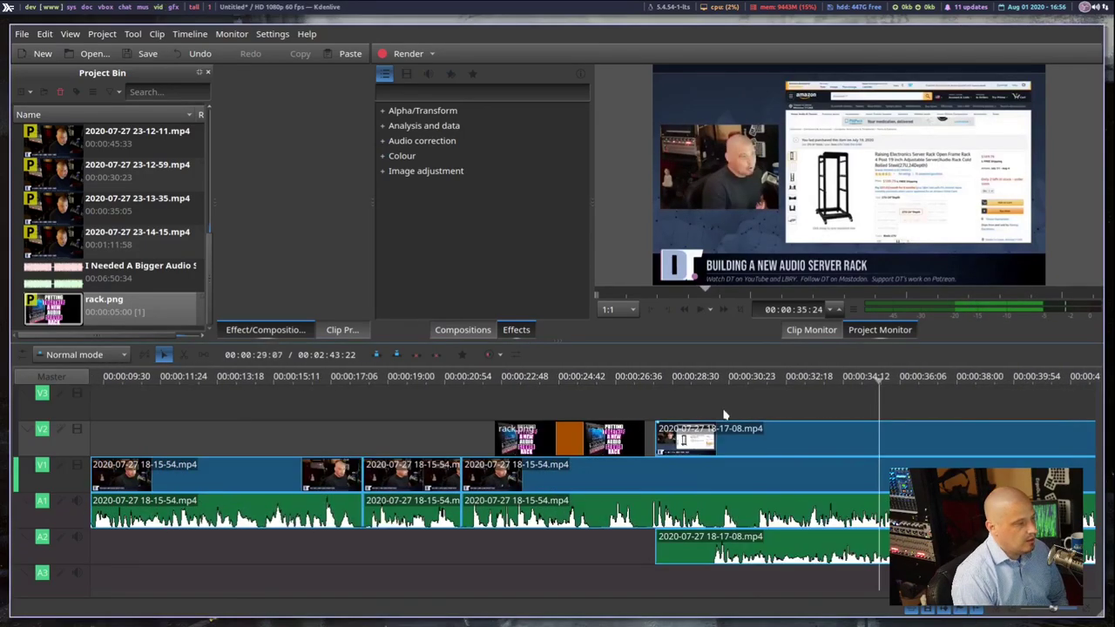
Step: Mark a timeline zone with its in point at 00:00:20:17 and its out point at 00:00:31:22
{"action": "left_click", "coordinate": [776, 380]}
{"action": "left_click_drag", "start_coordinate": [776, 381], "coordinate": [445, 408]}
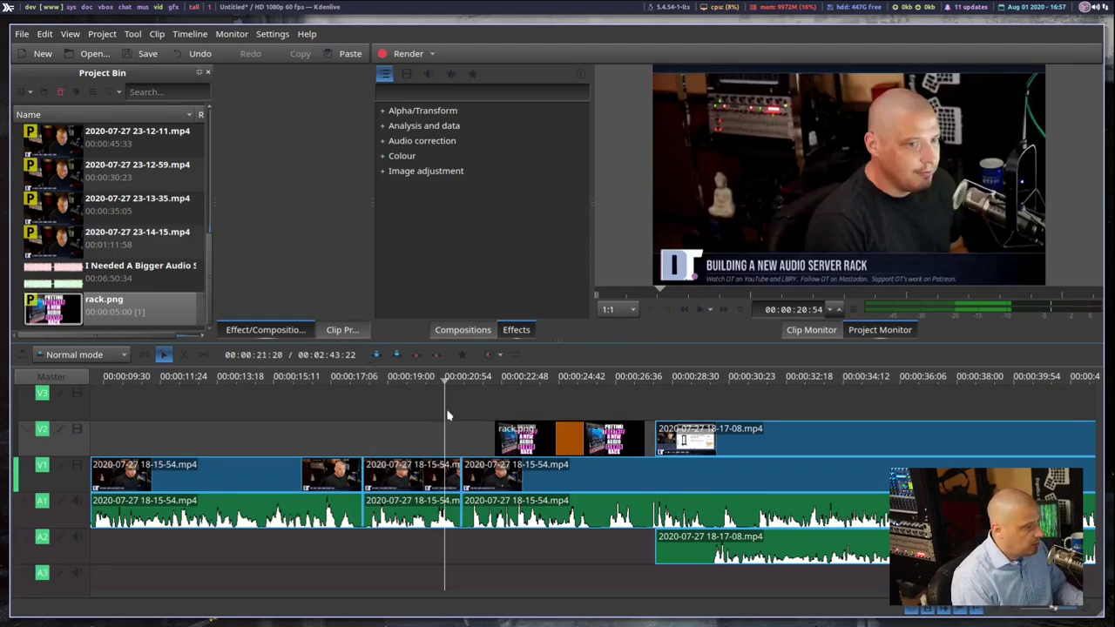
{"action": "mouse_move", "coordinate": [448, 416]}
{"action": "left_mouse_down"}
{"action": "mouse_move", "coordinate": [421, 408]}
{"action": "mouse_move", "coordinate": [427, 419]}
{"action": "left_mouse_up"}
{"action": "key", "text": "i"}
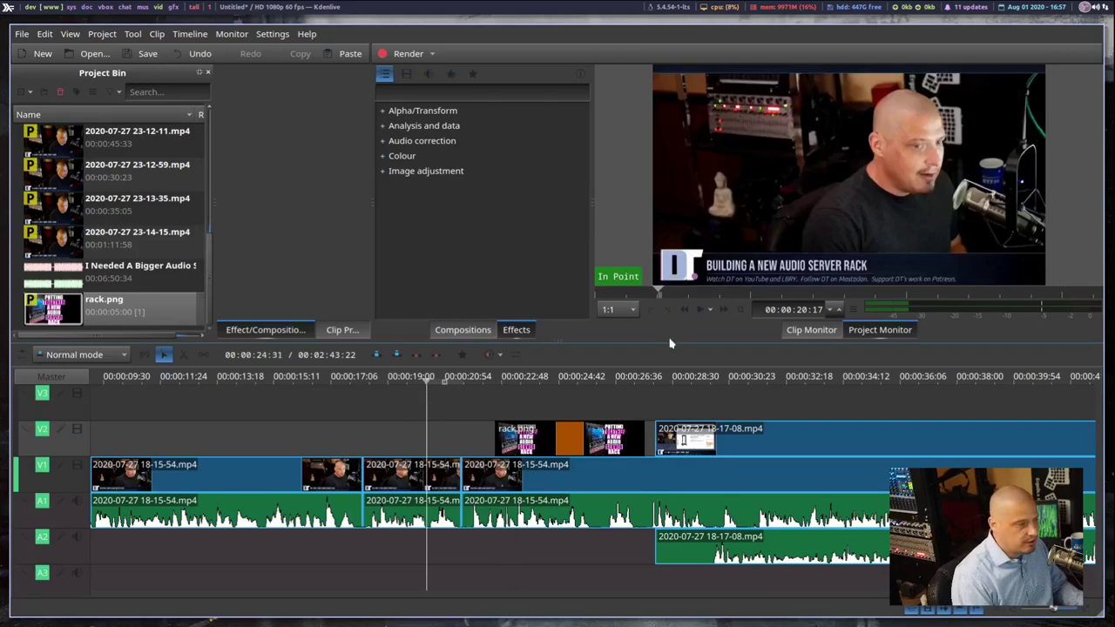
{"action": "left_click", "coordinate": [759, 380]}
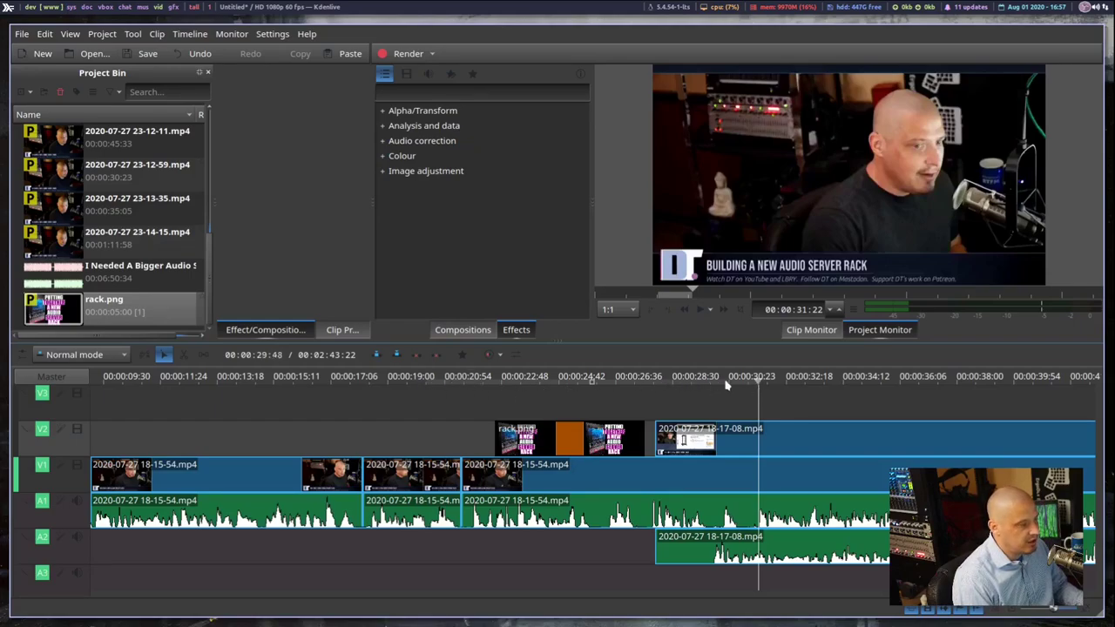
Step: Render only the selected zone as WebM to untitled.webm, overwriting the existing file, and close the render dialog once it completes
{"action": "left_click", "coordinate": [396, 55]}
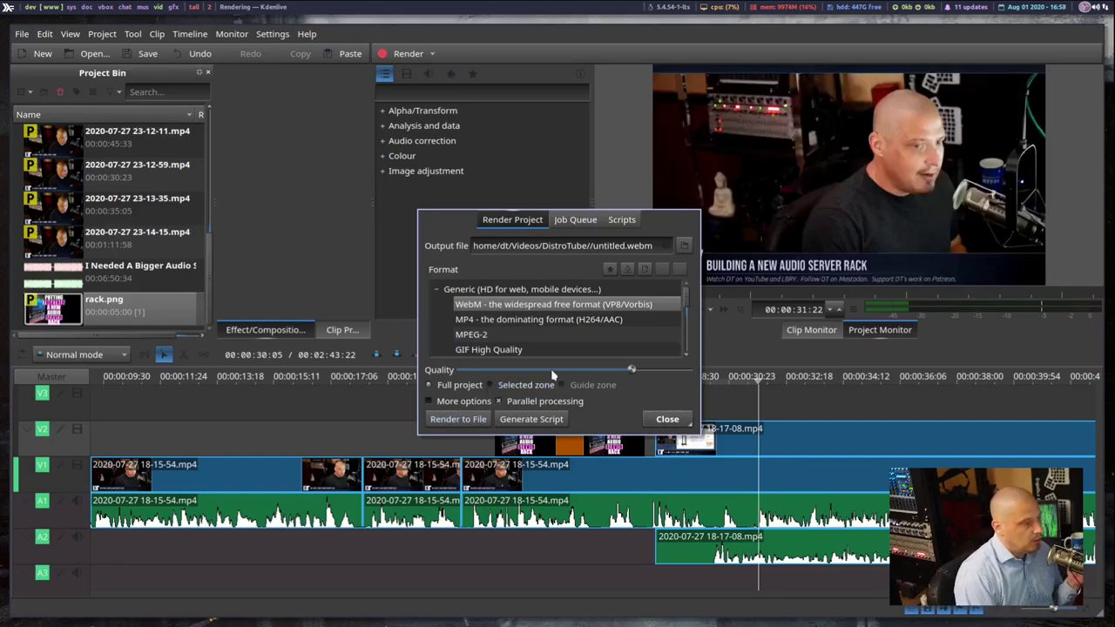
{"action": "left_click", "coordinate": [523, 386]}
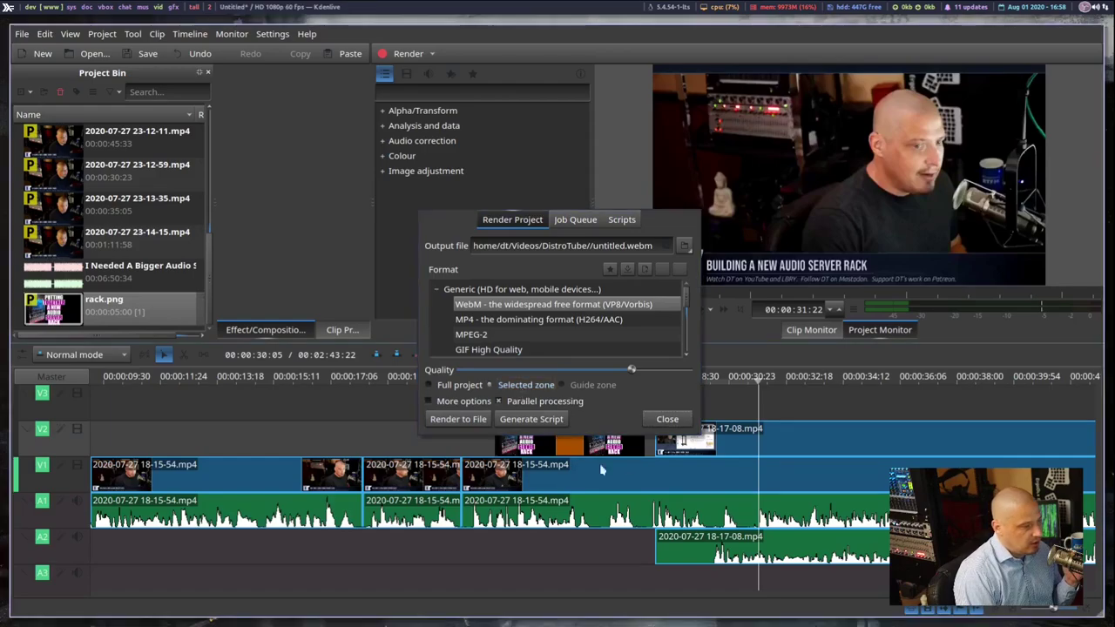
{"action": "left_click", "coordinate": [470, 419]}
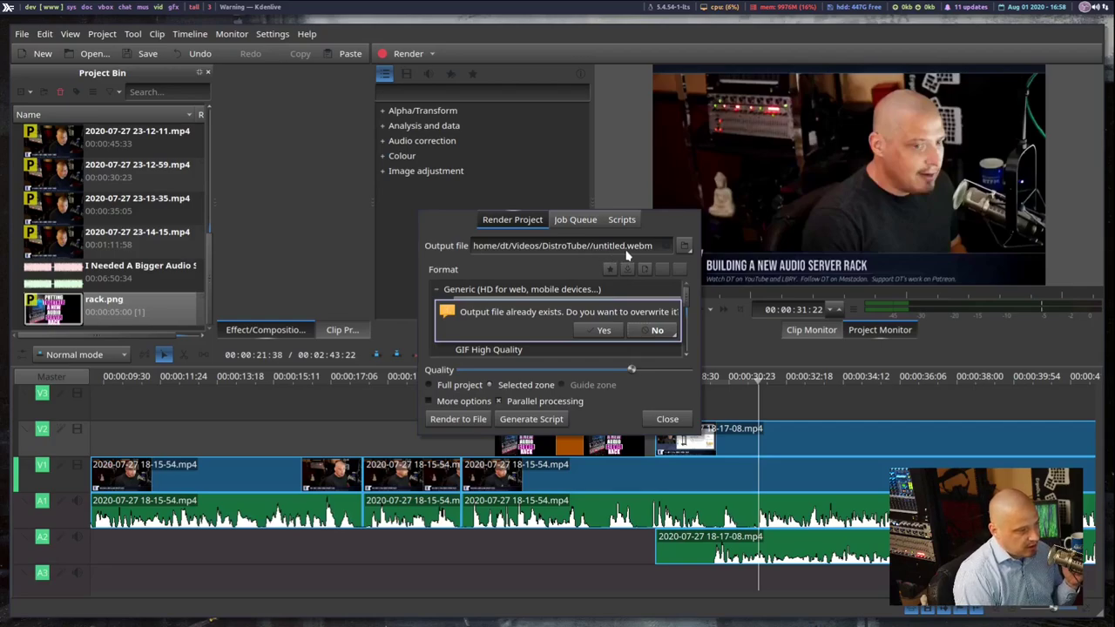
{"action": "left_click", "coordinate": [604, 330]}
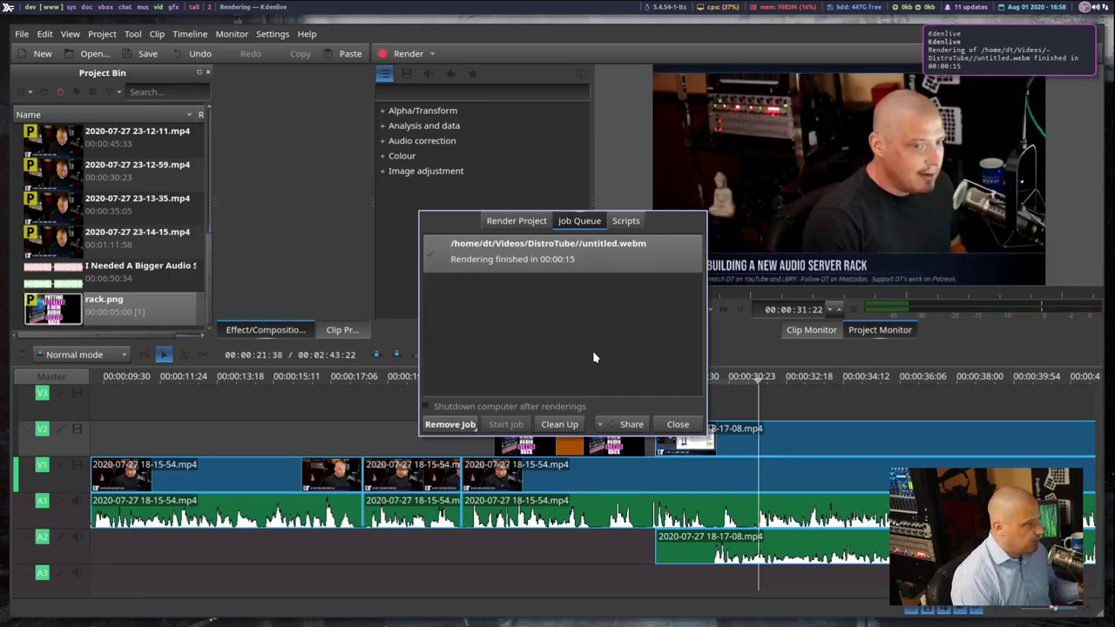
{"action": "left_click", "coordinate": [601, 355]}
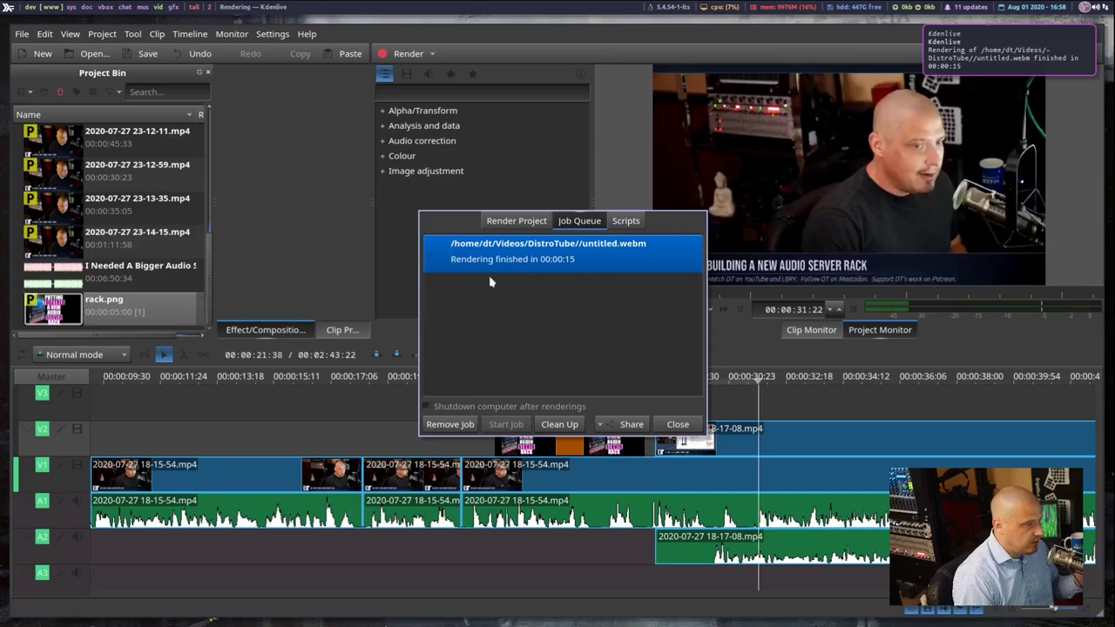
{"action": "left_click", "coordinate": [678, 424]}
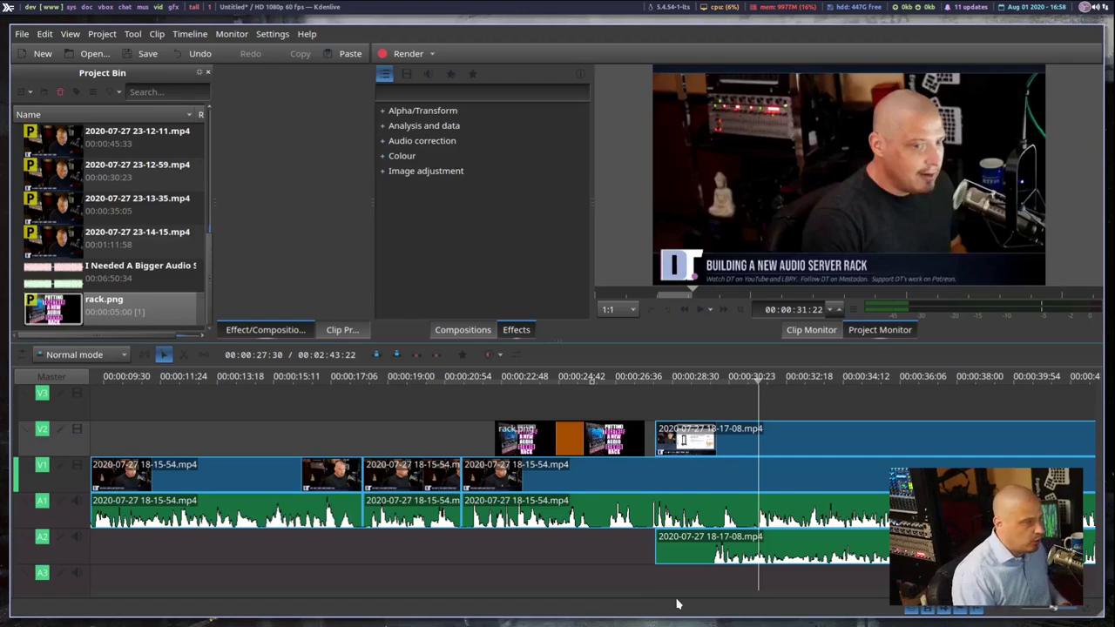
Step: Launch the Thunar file manager and open the DistroTube folder inside Videos
{"action": "key", "text": "super+shift+Return"}
{"action": "type", "text": "thun"}
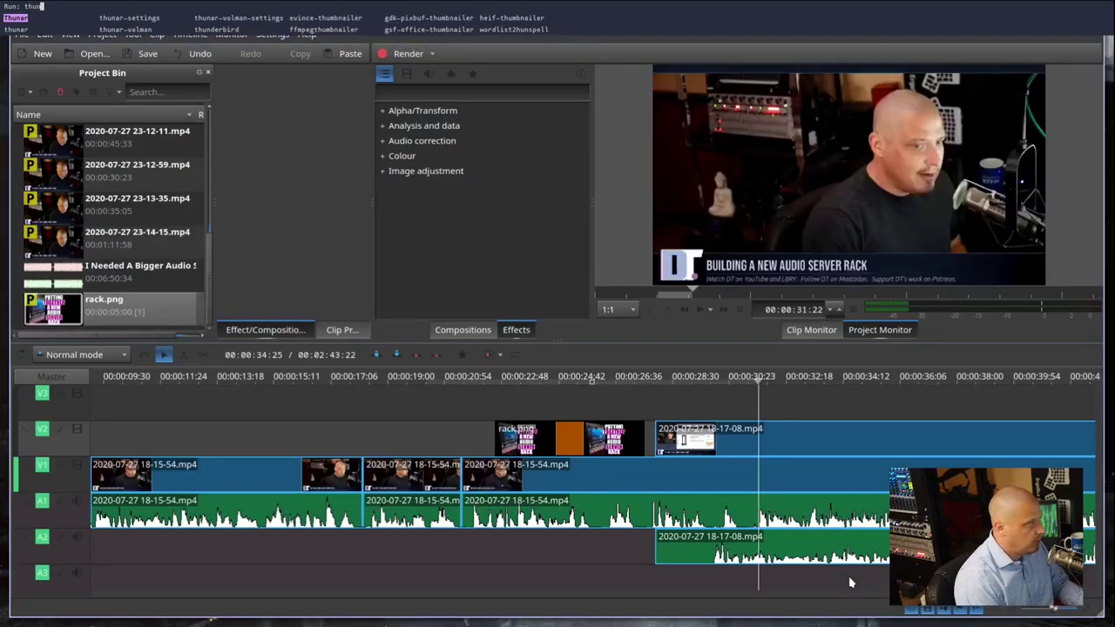
{"action": "key", "text": "Return"}
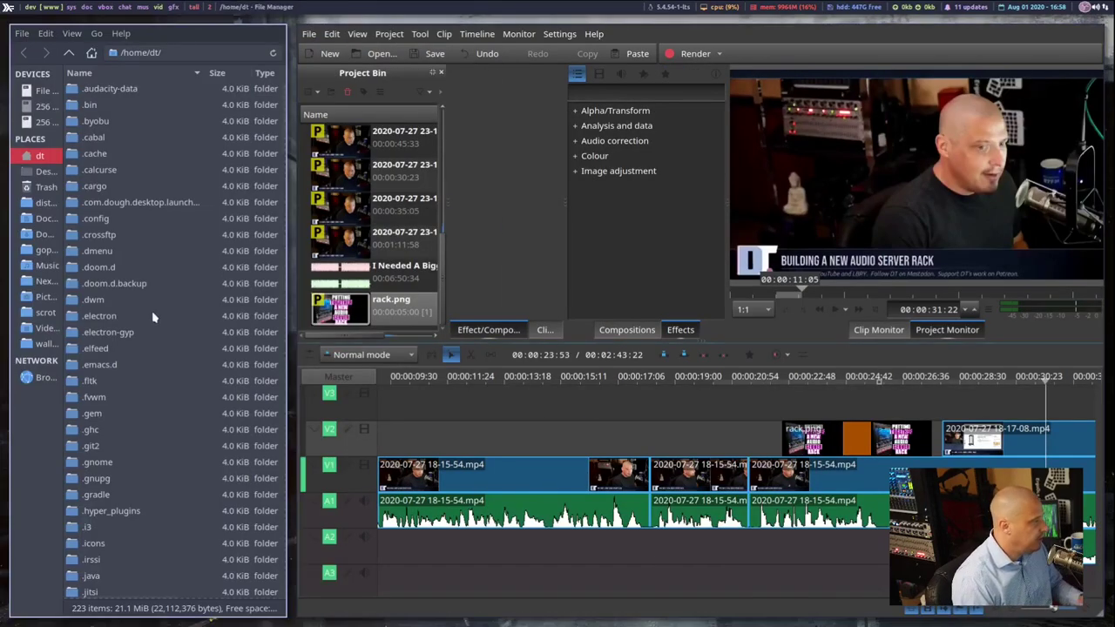
{"action": "left_click", "coordinate": [45, 328]}
{"action": "double_click", "coordinate": [102, 89]}
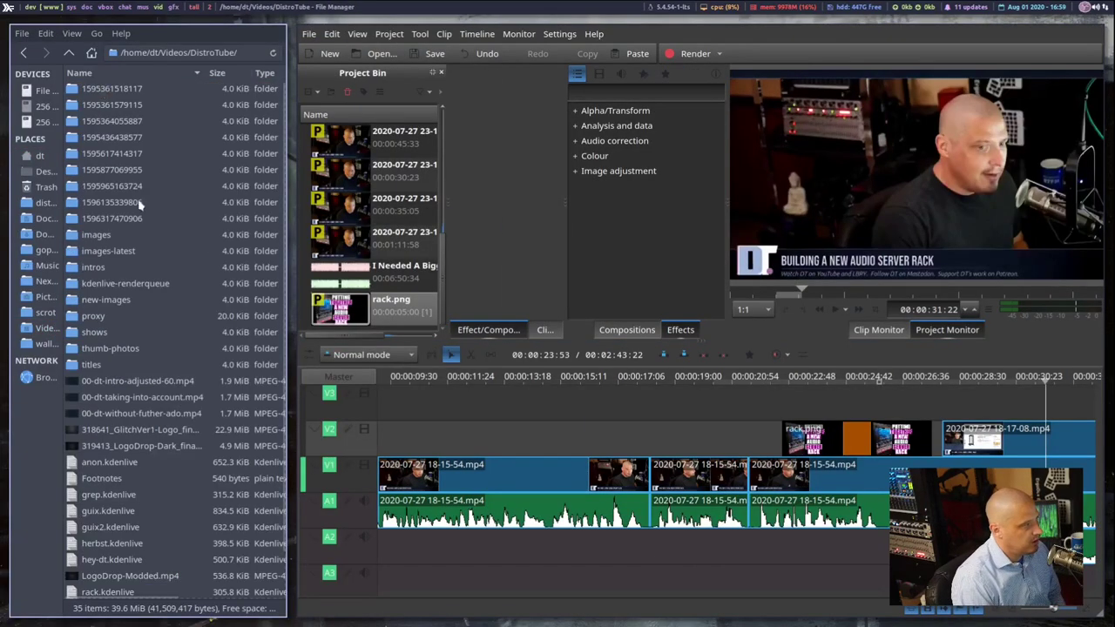
Step: Play the rendered untitled.webm in the mpv video player to check it, and quit the player
{"action": "scroll", "coordinate": [113, 324], "scroll_direction": "down", "scroll_amount": 3}
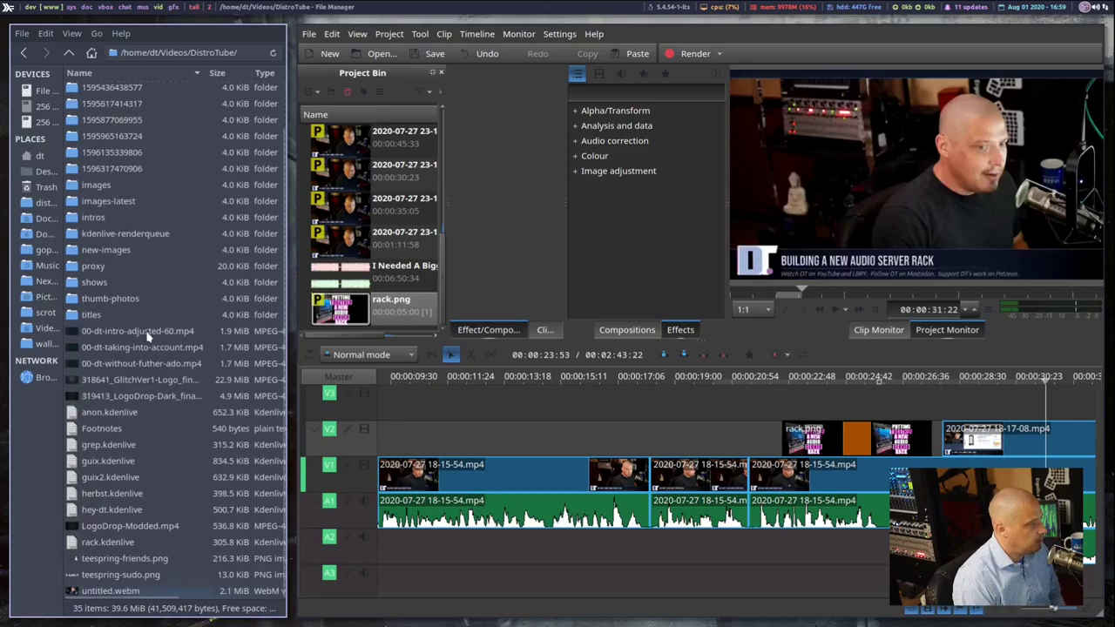
{"action": "right_click", "coordinate": [112, 590]}
{"action": "left_click", "coordinate": [165, 365]}
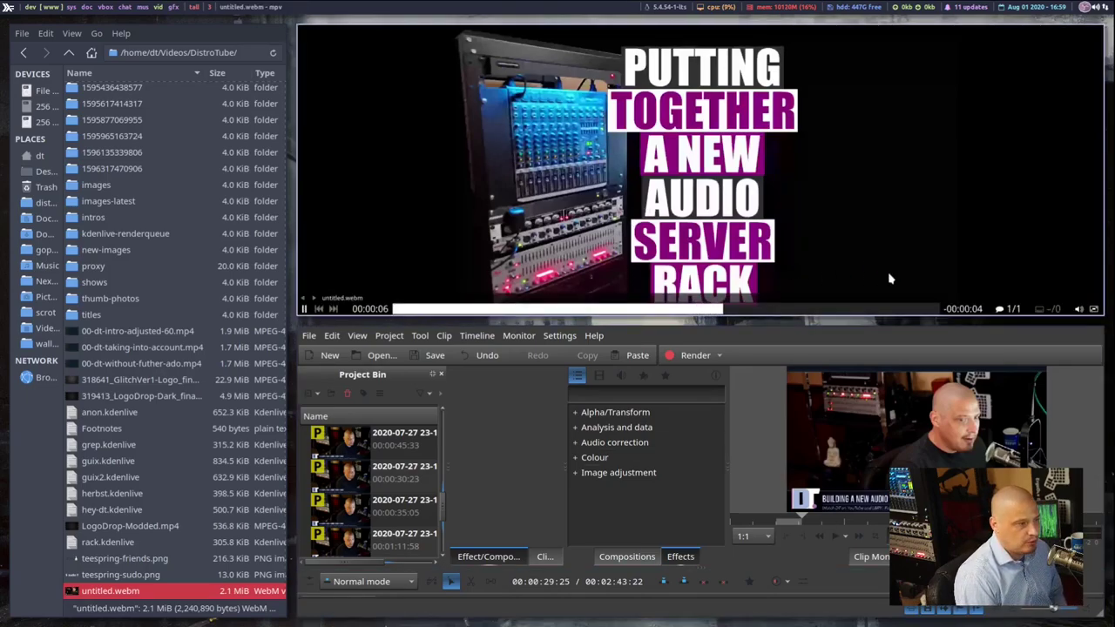
{"action": "key", "text": "q"}
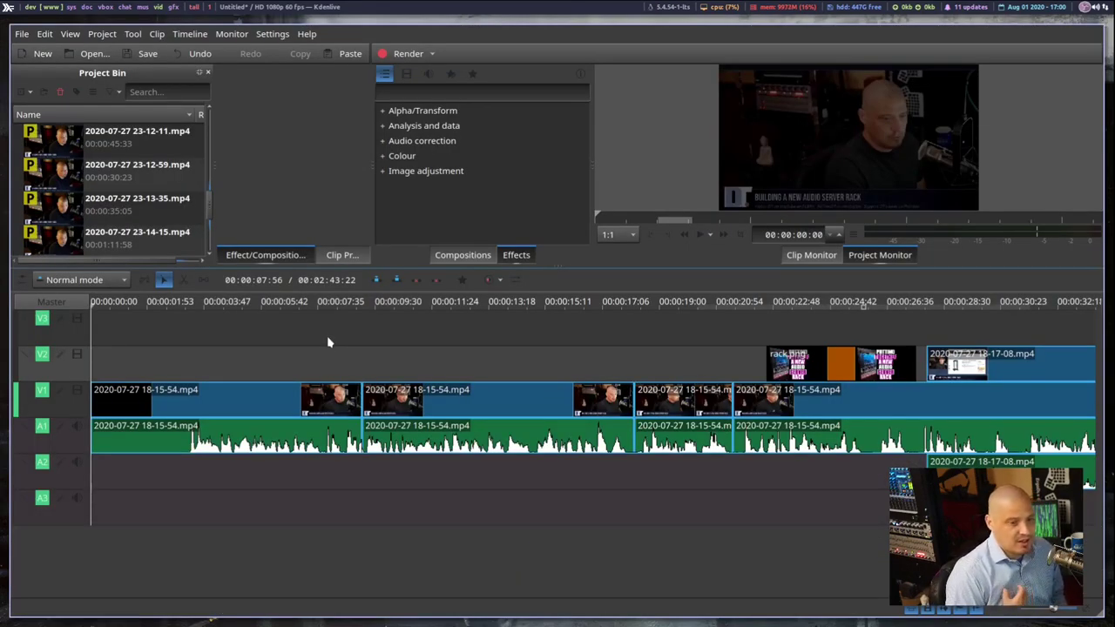
Step: Enlarge the preview area above the timeline and play the sequence from the start, pausing at 00:00:01:49
{"action": "left_click", "coordinate": [137, 324]}
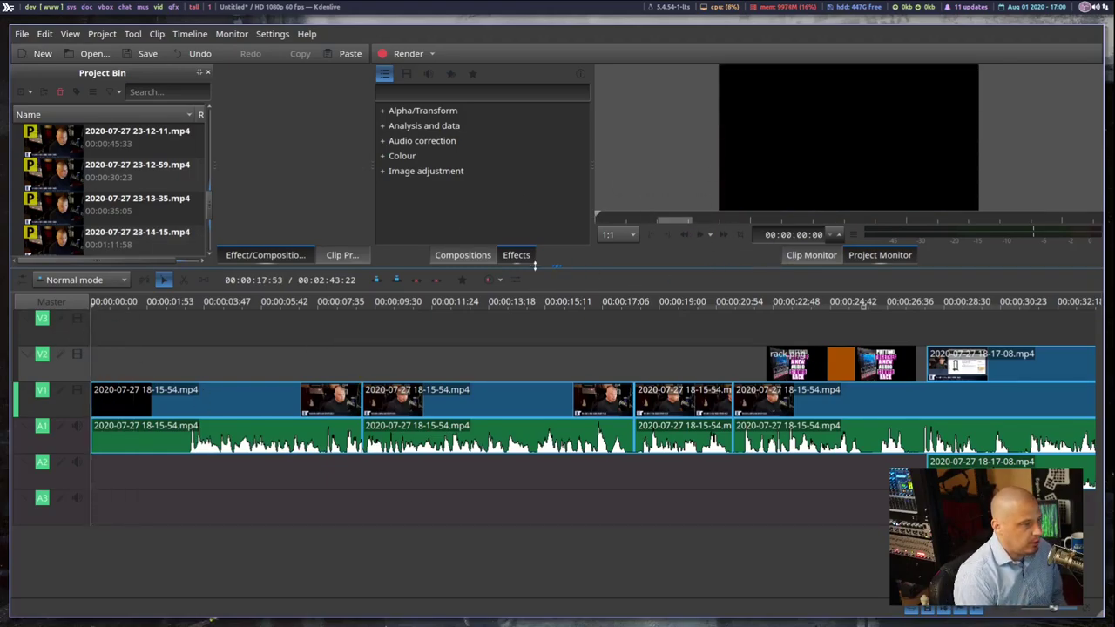
{"action": "left_click_drag", "start_coordinate": [558, 264], "coordinate": [555, 333]}
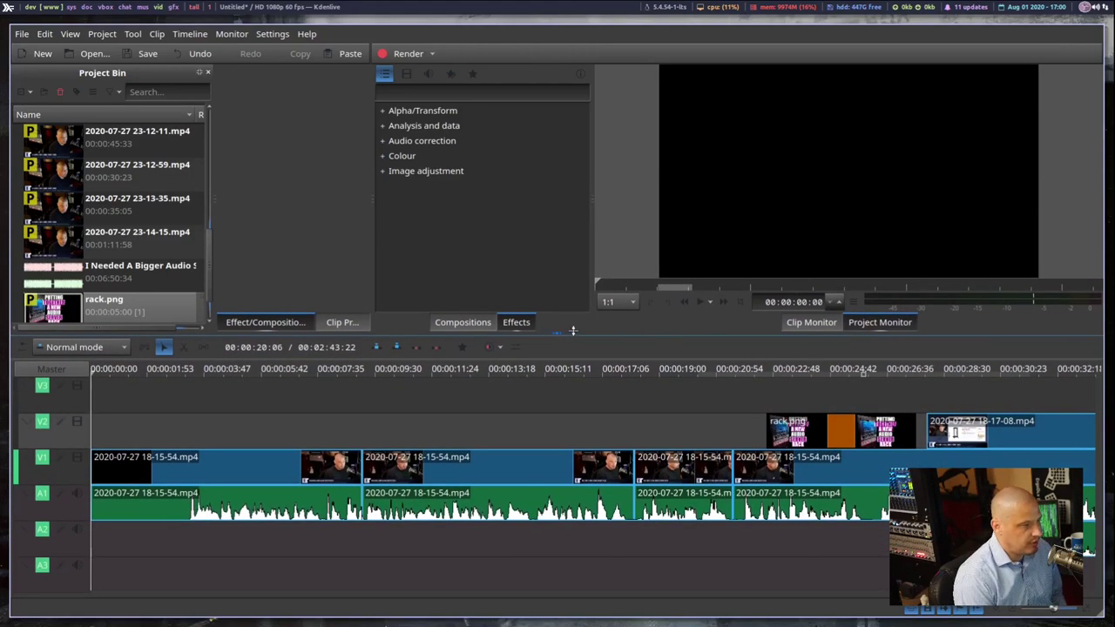
{"action": "left_click", "coordinate": [698, 302]}
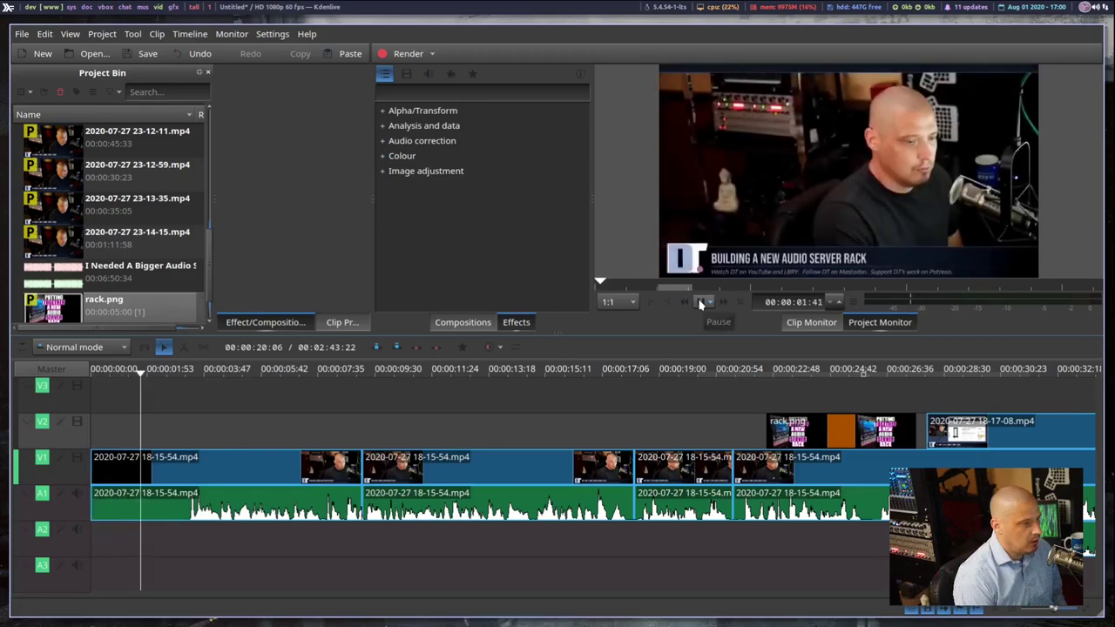
{"action": "key", "text": "space"}
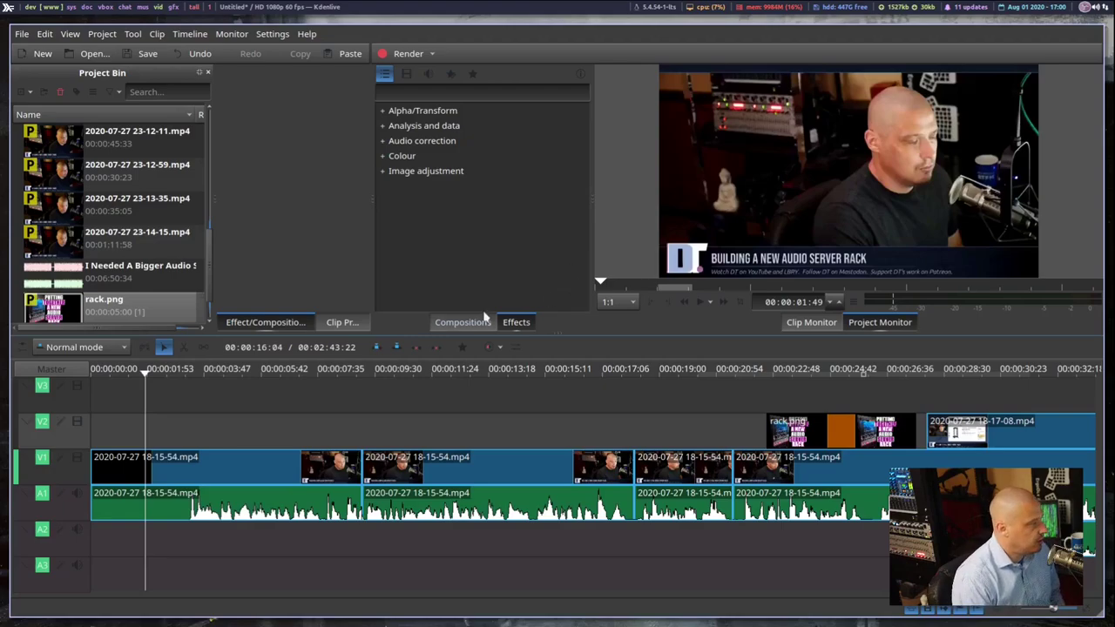
Step: Cut the first 18-15-54 segment at 00:00:01:49 with the Razor tool and delete the piece before the cut
{"action": "left_click", "coordinate": [183, 349]}
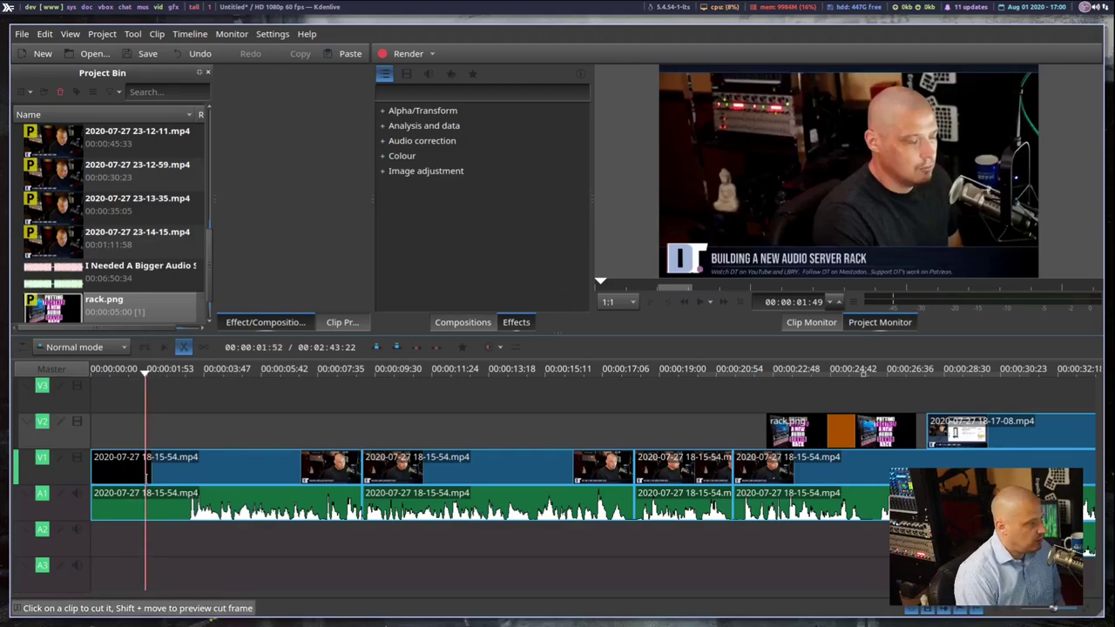
{"action": "left_click", "coordinate": [145, 475]}
{"action": "left_click", "coordinate": [164, 348]}
{"action": "left_click", "coordinate": [131, 474]}
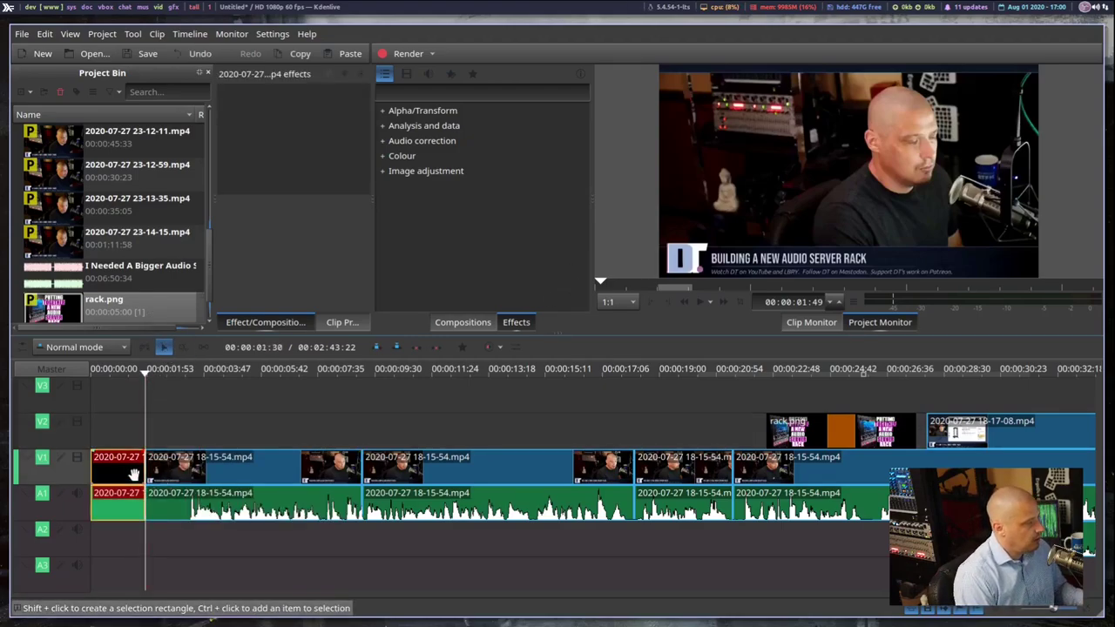
{"action": "key", "text": "Delete"}
Step: Close the gap at the timeline start by sliding all clips earlier with the Spacer tool, and preview from the beginning with the Selection tool restored
{"action": "left_click", "coordinate": [201, 348]}
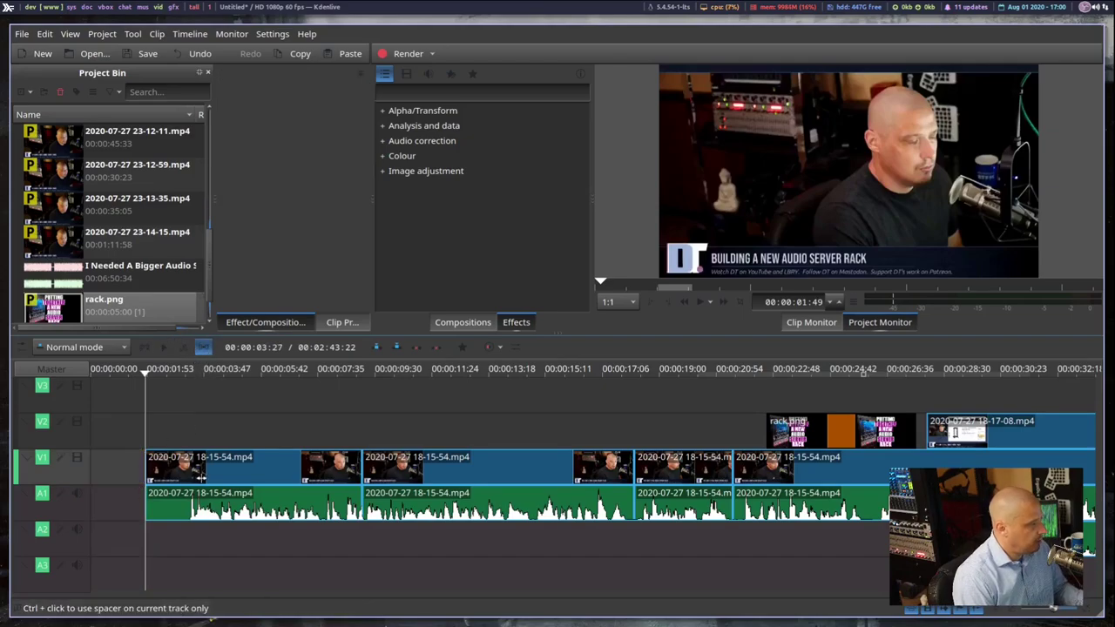
{"action": "left_click_drag", "start_coordinate": [168, 400], "coordinate": [113, 401]}
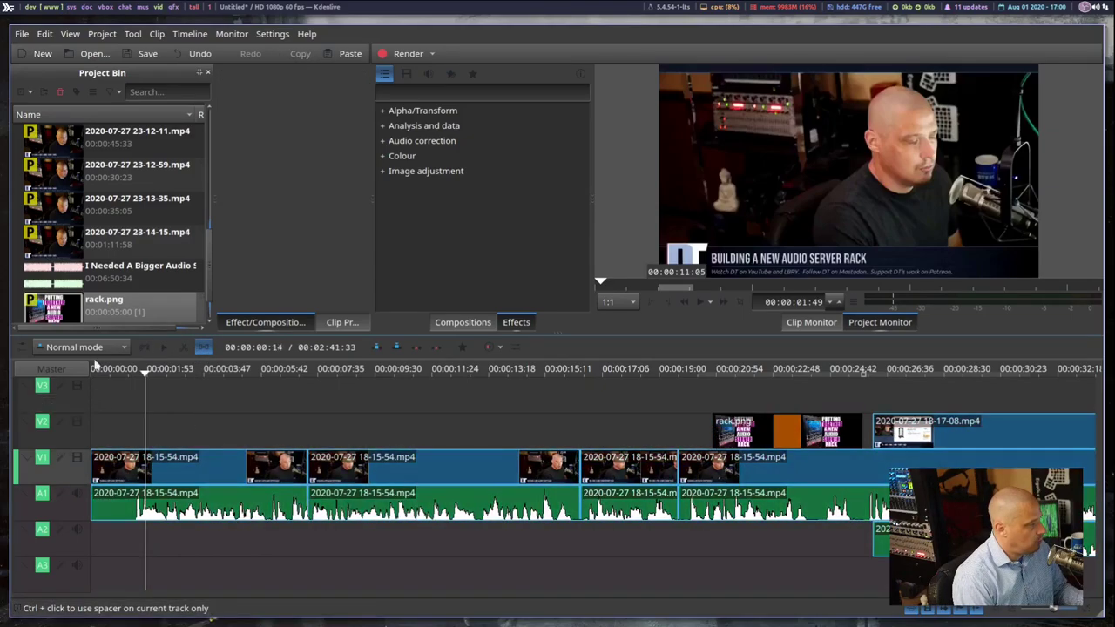
{"action": "left_click", "coordinate": [163, 348]}
{"action": "key", "text": "Home"}
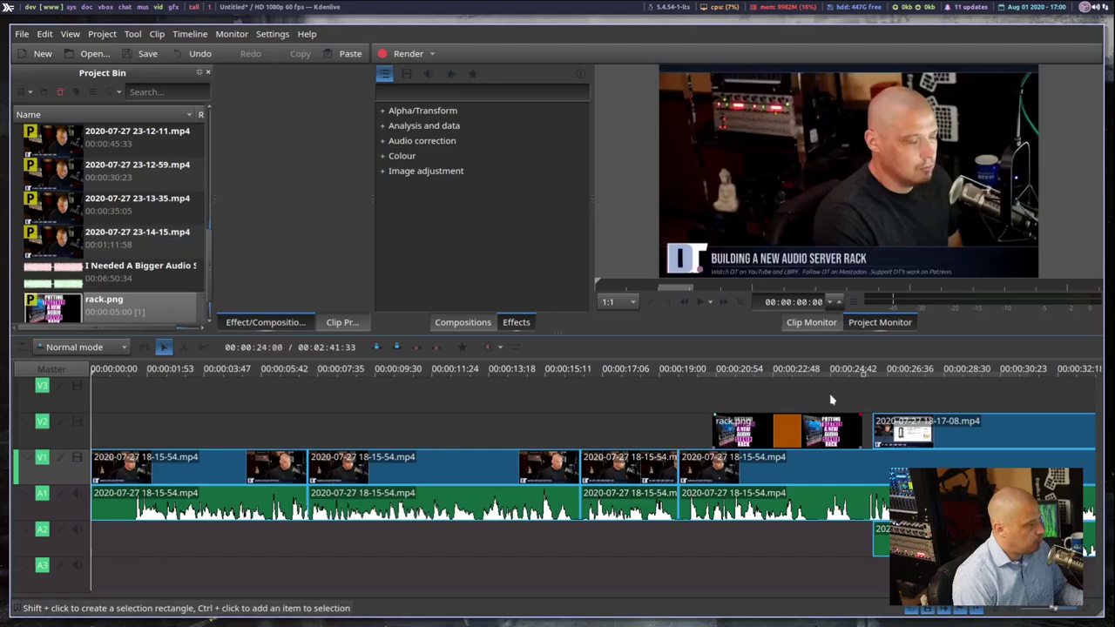
{"action": "left_click", "coordinate": [699, 304]}
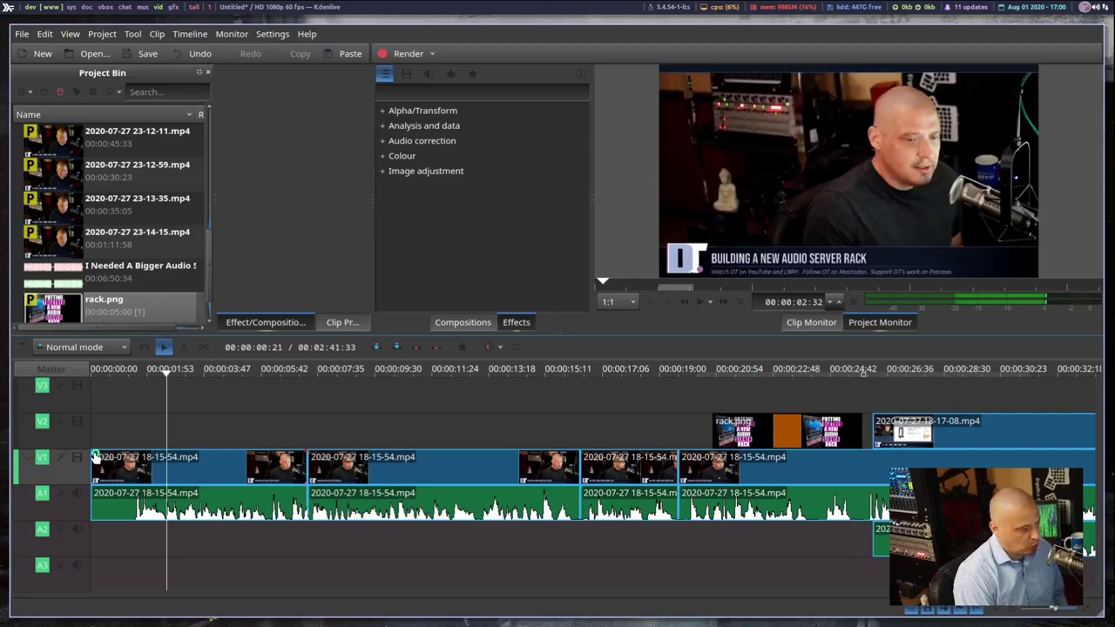
Step: Add a short fade-in to the start of the first video clip on V1 and preview it from the beginning
{"action": "left_click_drag", "start_coordinate": [94, 456], "coordinate": [116, 484]}
{"action": "left_click", "coordinate": [126, 406]}
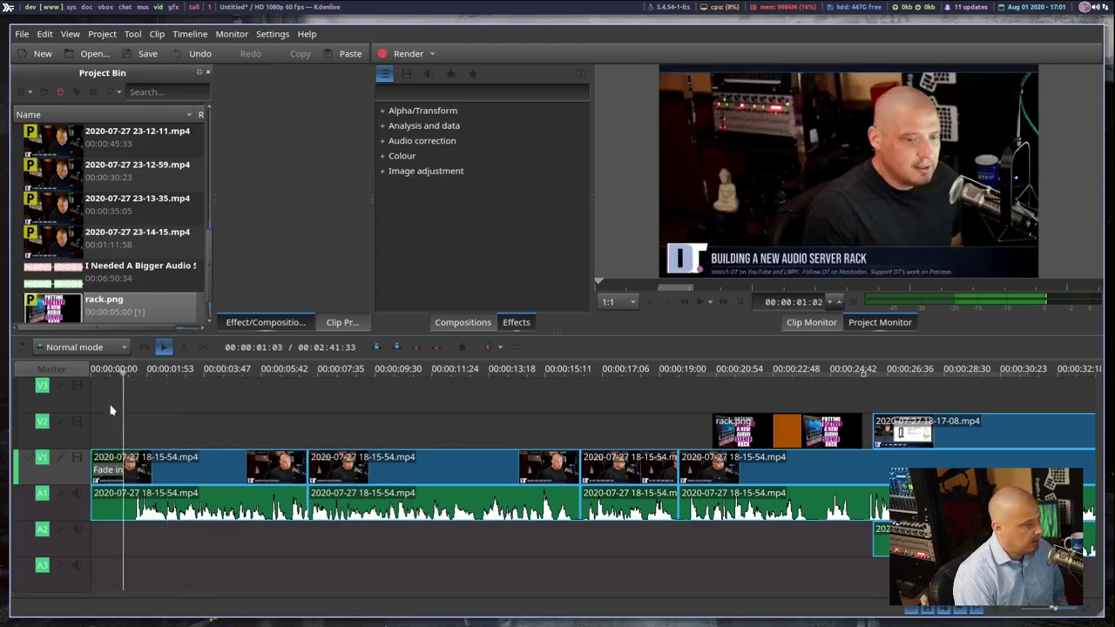
{"action": "key", "text": "Home"}
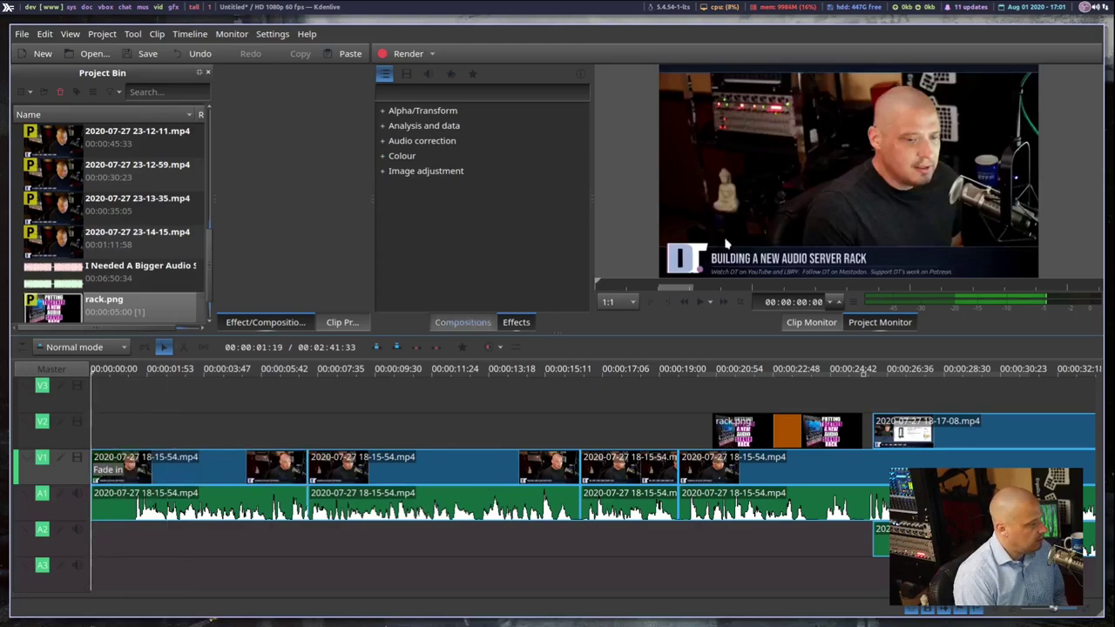
{"action": "left_click", "coordinate": [698, 305]}
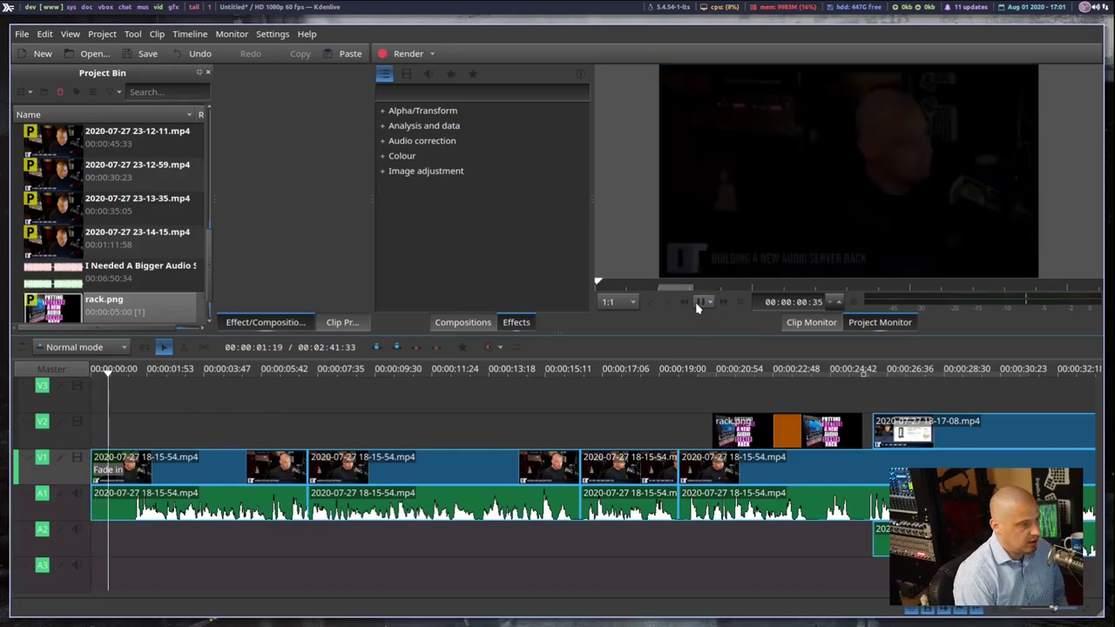
{"action": "left_click", "coordinate": [697, 305]}
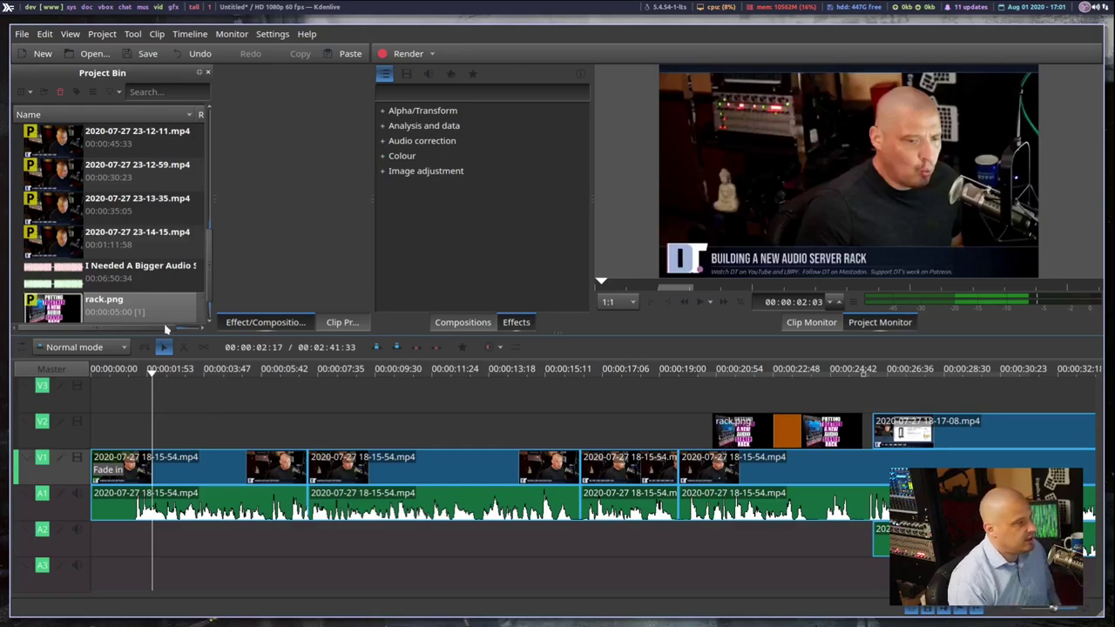
Step: Create a title clip containing the text "DT IS SO COOL!"
{"action": "left_click", "coordinate": [102, 35]}
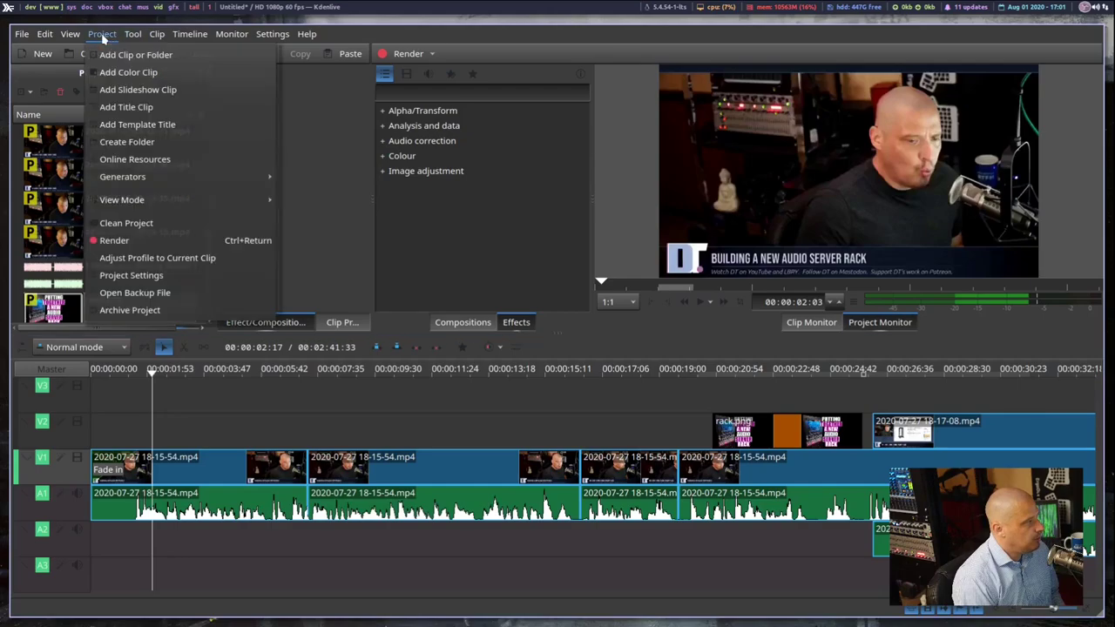
{"action": "left_click", "coordinate": [149, 108]}
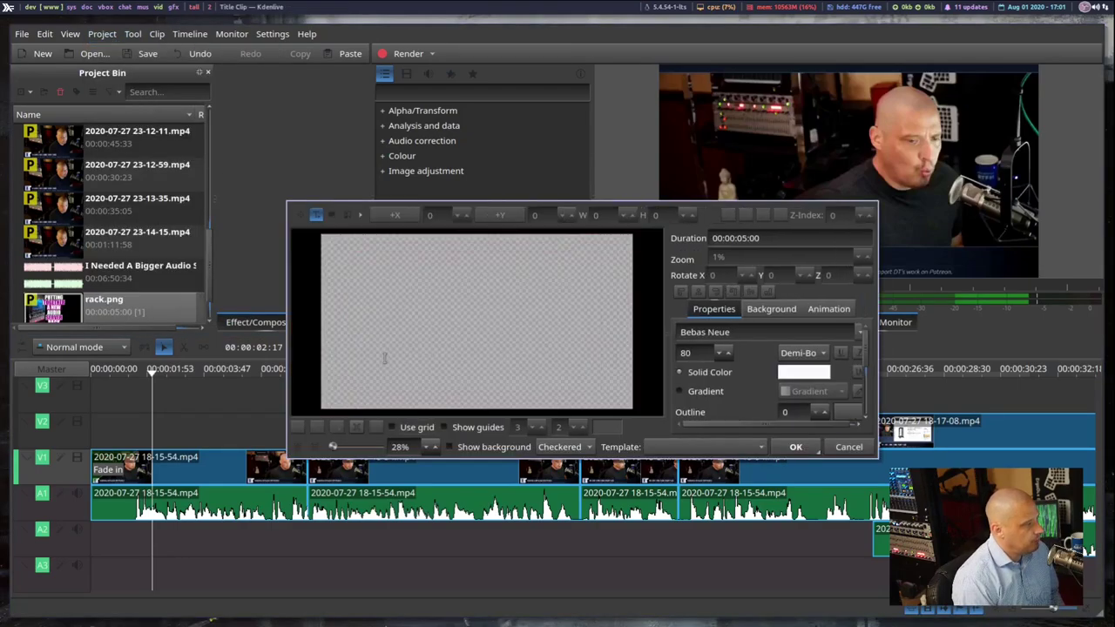
{"action": "left_click", "coordinate": [412, 339]}
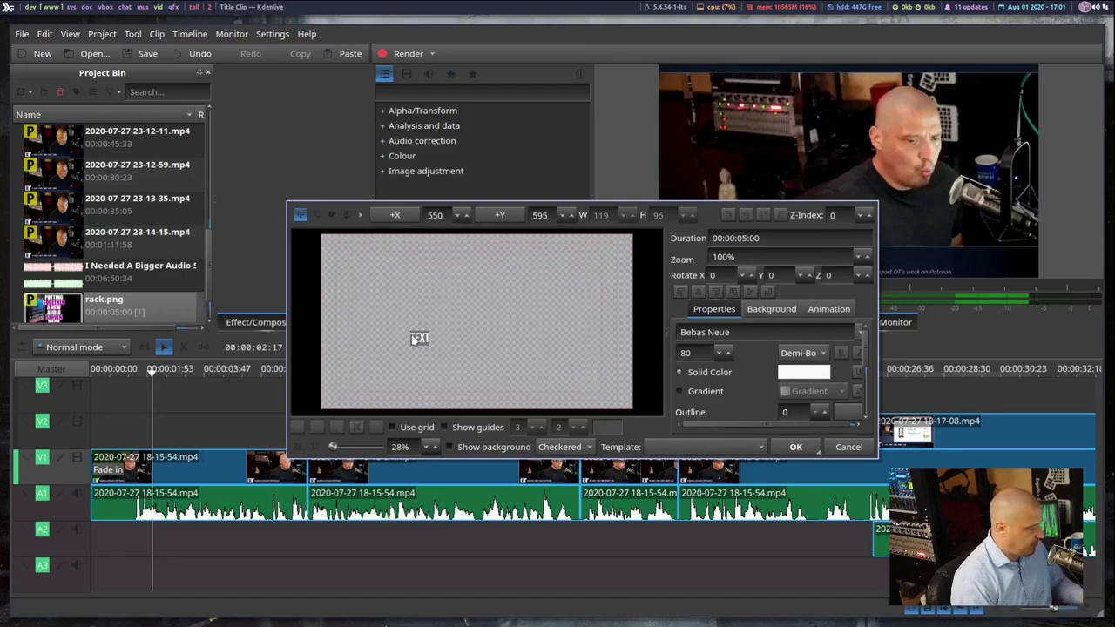
{"action": "type", "text": "IT IS SO COOL!"}
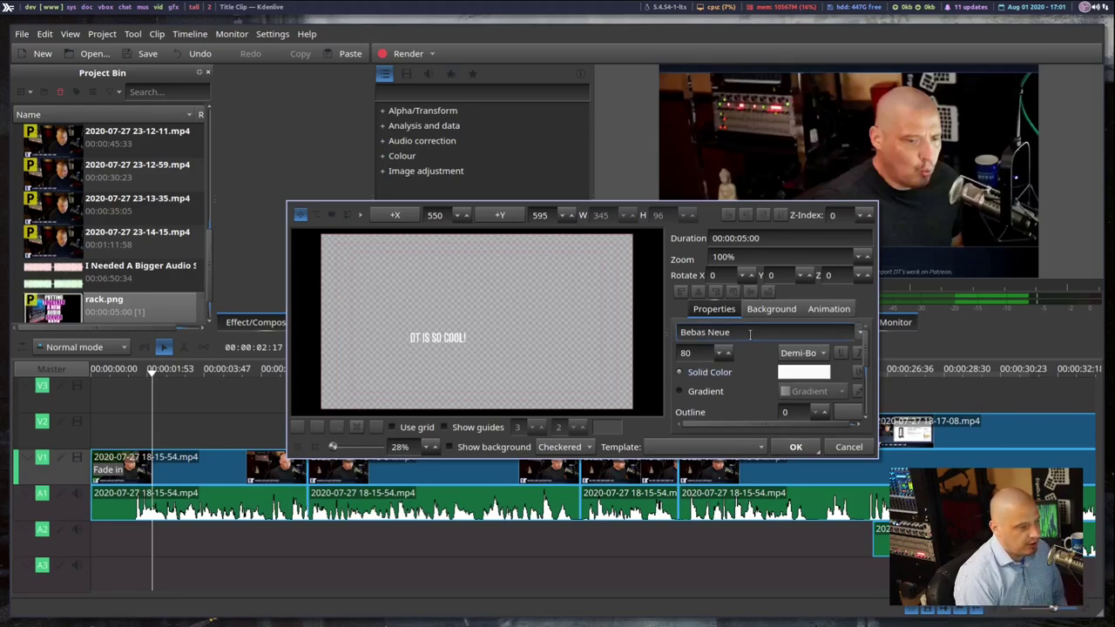
Step: Set the title text's font size to 100 and move it to about X 714, Y 684
{"action": "scroll", "coordinate": [730, 354], "scroll_direction": "up", "scroll_amount": 7}
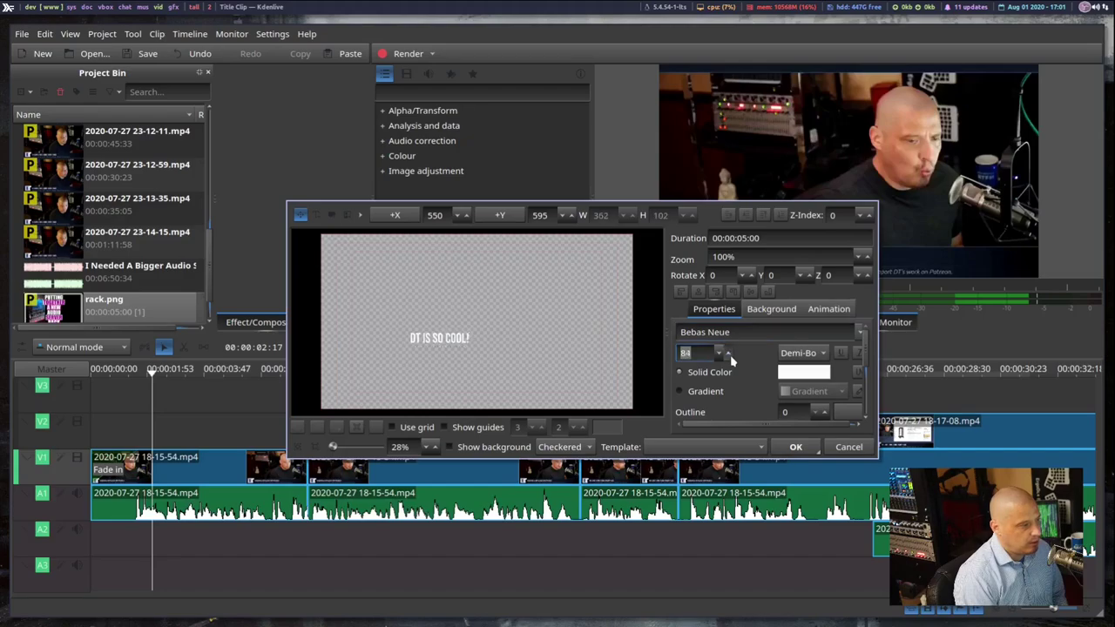
{"action": "scroll", "coordinate": [730, 355], "scroll_direction": "up", "scroll_amount": 11}
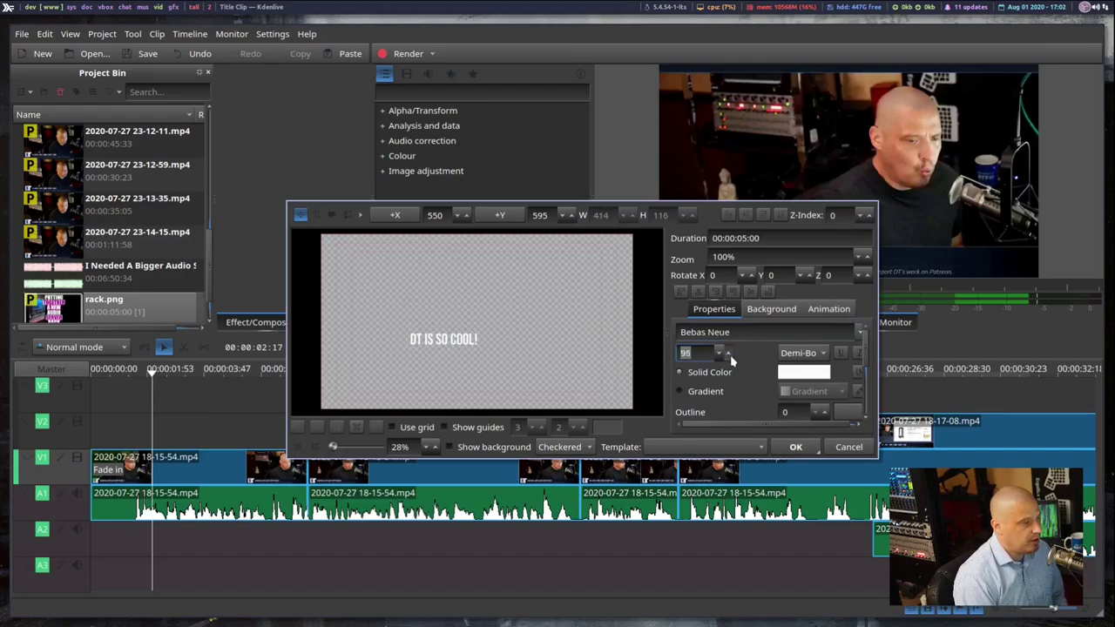
{"action": "scroll", "coordinate": [729, 355], "scroll_direction": "up", "scroll_amount": 2}
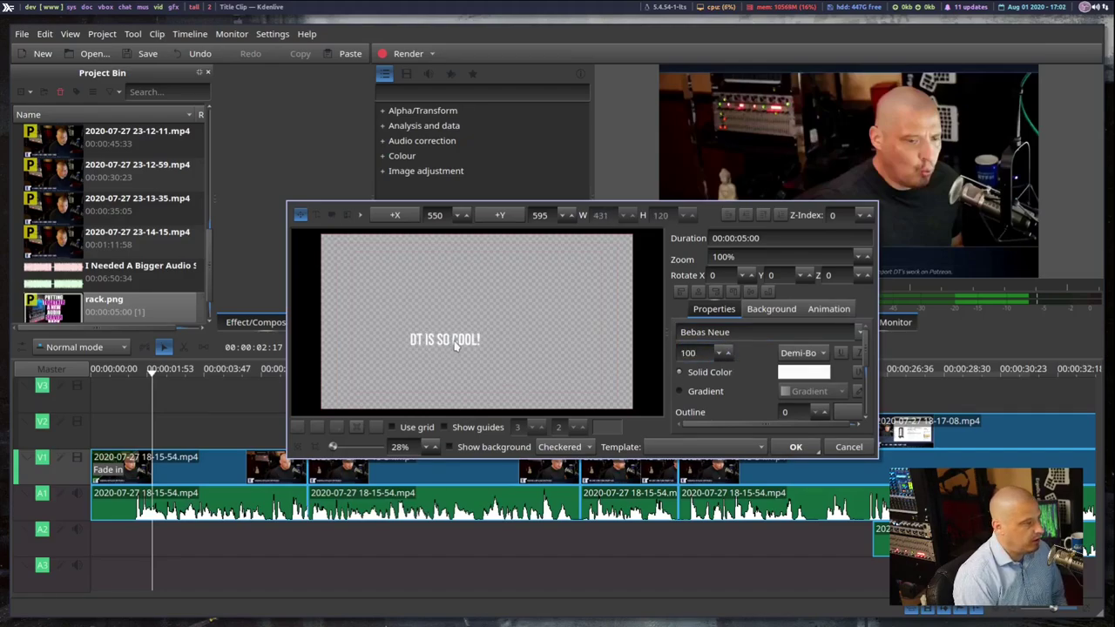
{"action": "left_click", "coordinate": [418, 338]}
{"action": "left_click_drag", "start_coordinate": [418, 337], "coordinate": [447, 354]}
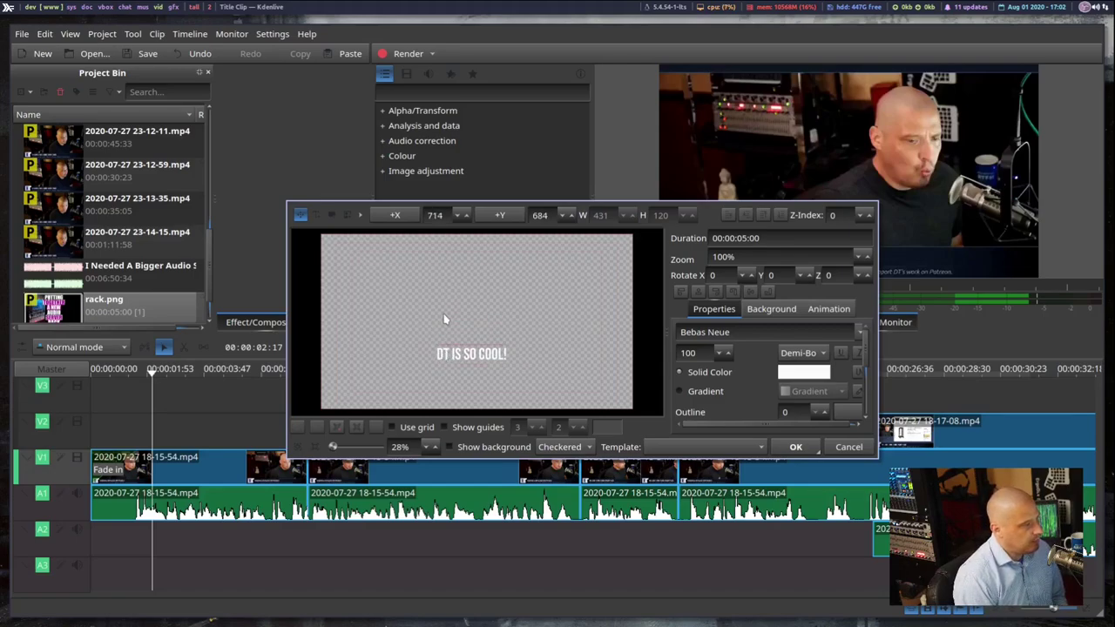
{"action": "left_click", "coordinate": [443, 320]}
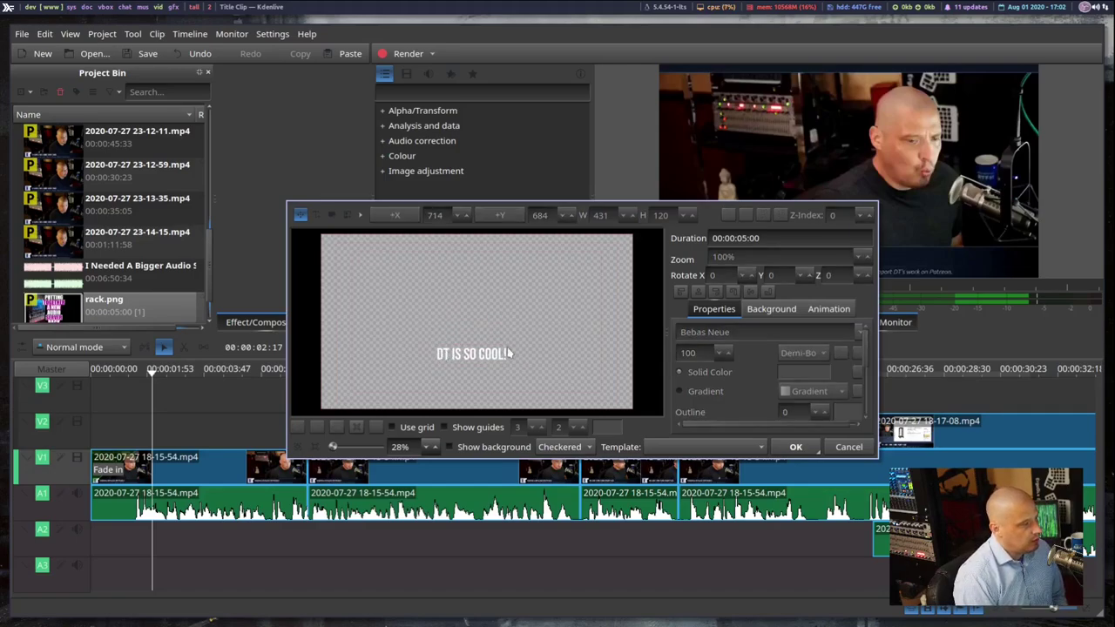
{"action": "left_click", "coordinate": [318, 216]}
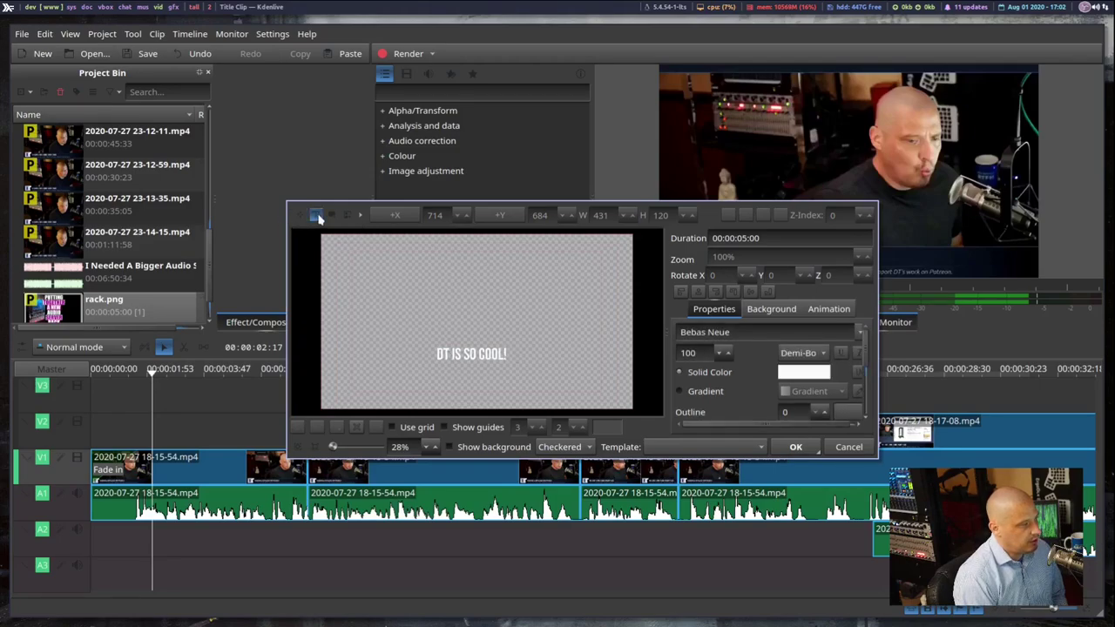
{"action": "left_click", "coordinate": [406, 288]}
{"action": "key", "text": "BackSpace"}
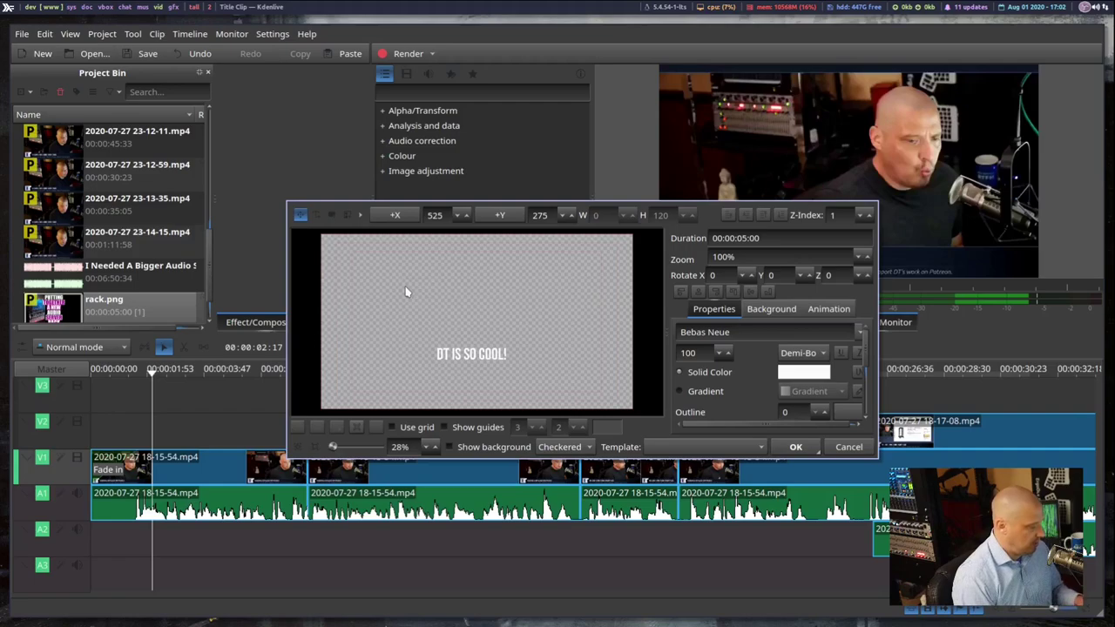
Step: Draw a rectangle over the title text and widen it to about 492 by 139 so it surrounds the words
{"action": "left_click", "coordinate": [332, 217]}
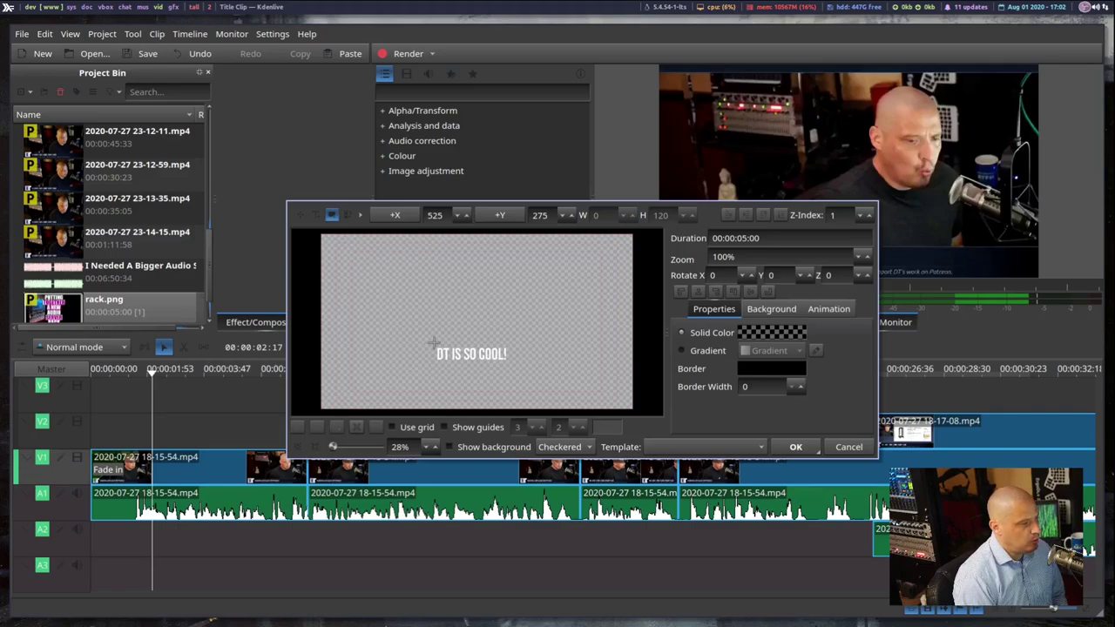
{"action": "left_click_drag", "start_coordinate": [434, 343], "coordinate": [512, 371]}
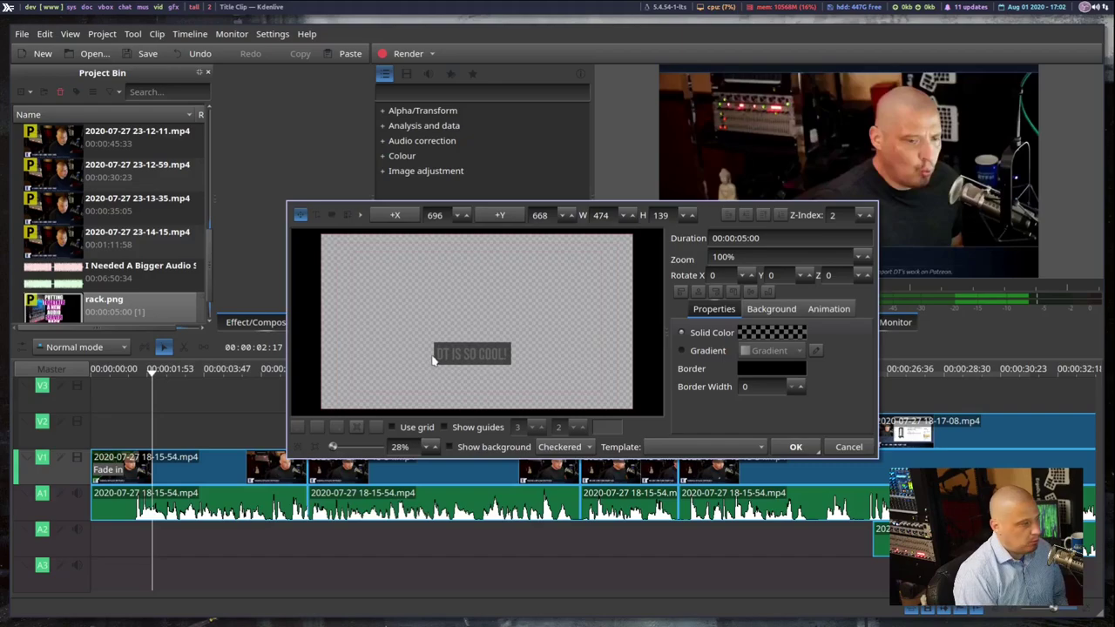
{"action": "left_click_drag", "start_coordinate": [434, 357], "coordinate": [428, 352]}
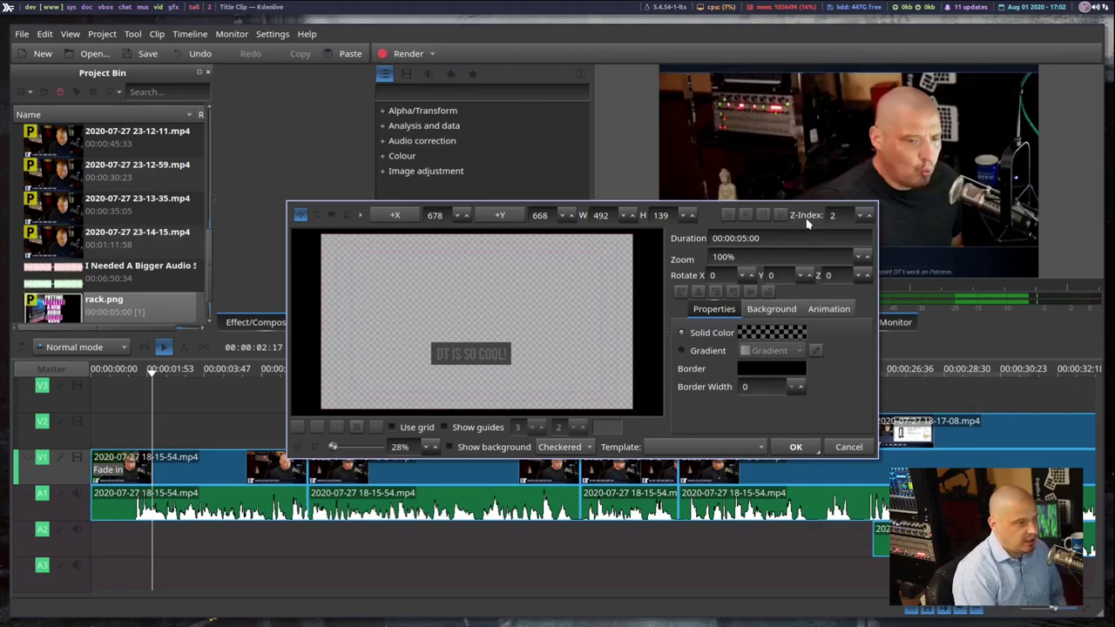
Step: Put the rectangle behind the title text with a Z-Index of -1 and save the title clip
{"action": "left_click", "coordinate": [860, 217]}
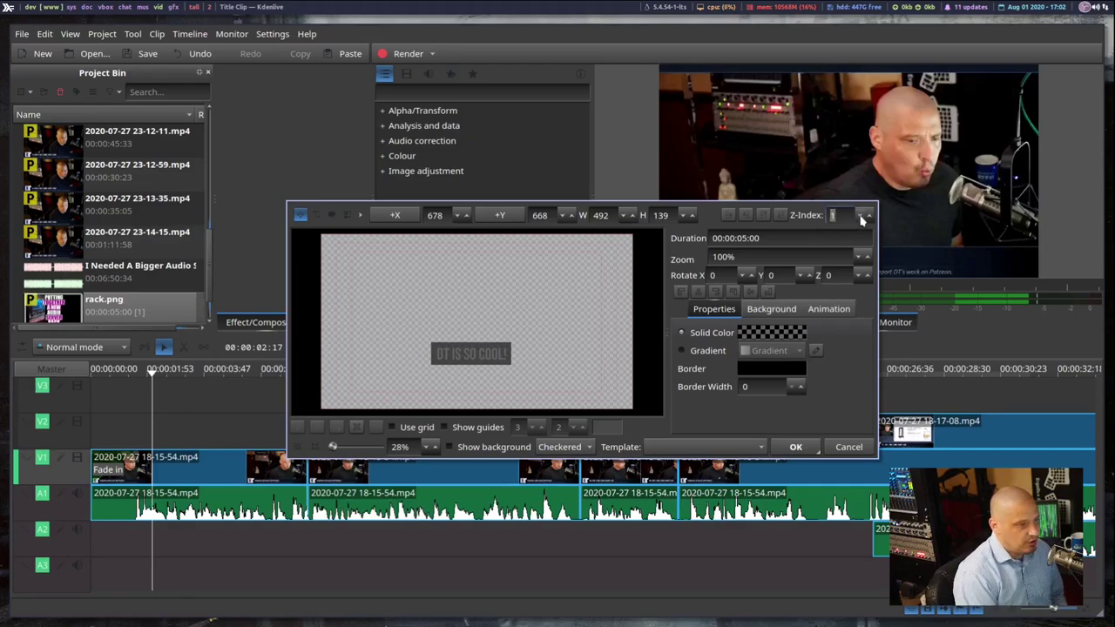
{"action": "left_click", "coordinate": [860, 217]}
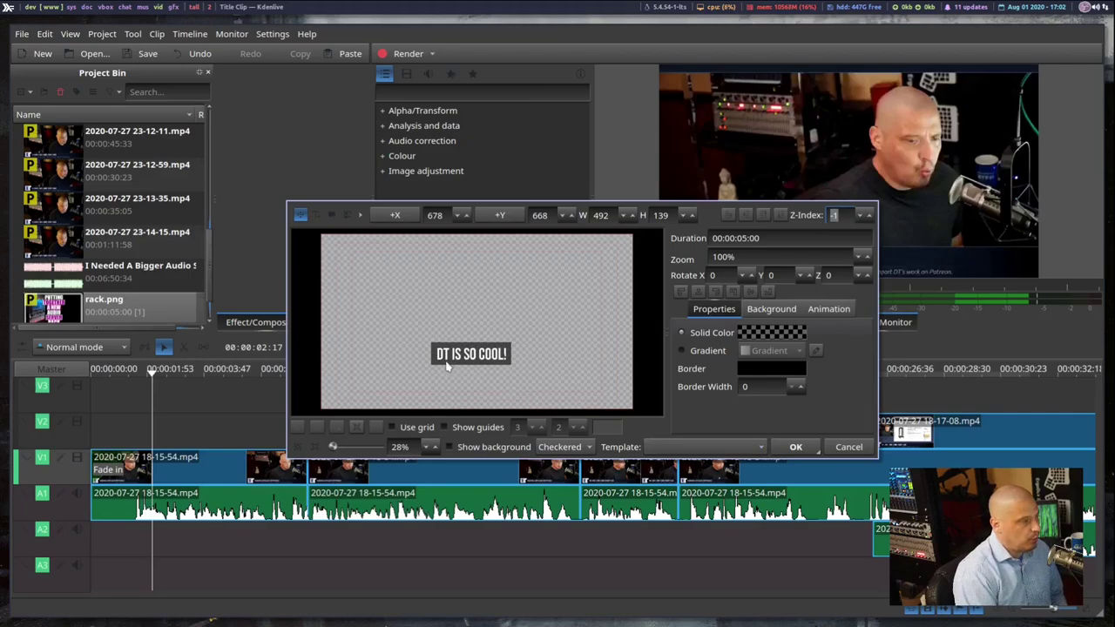
{"action": "left_click", "coordinate": [492, 357]}
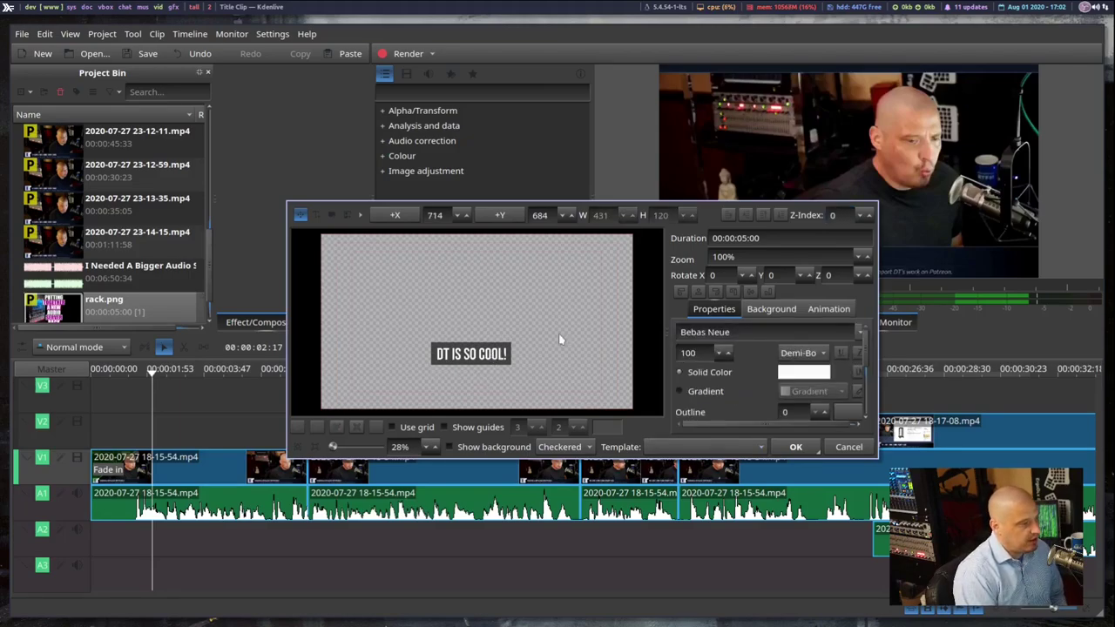
{"action": "left_click", "coordinate": [501, 311]}
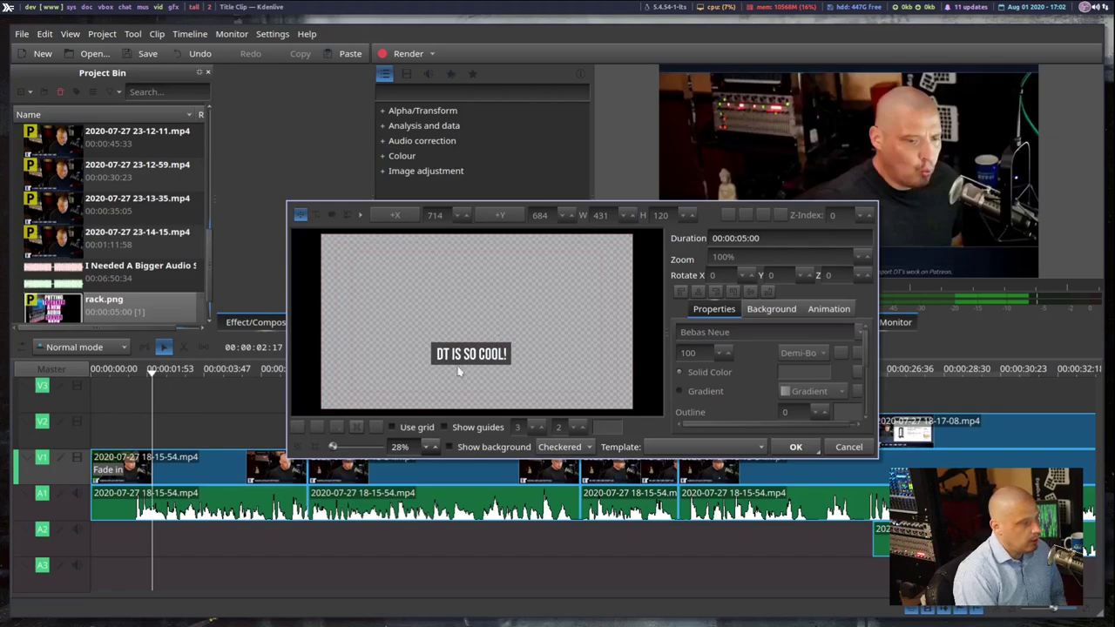
{"action": "left_click", "coordinate": [796, 448]}
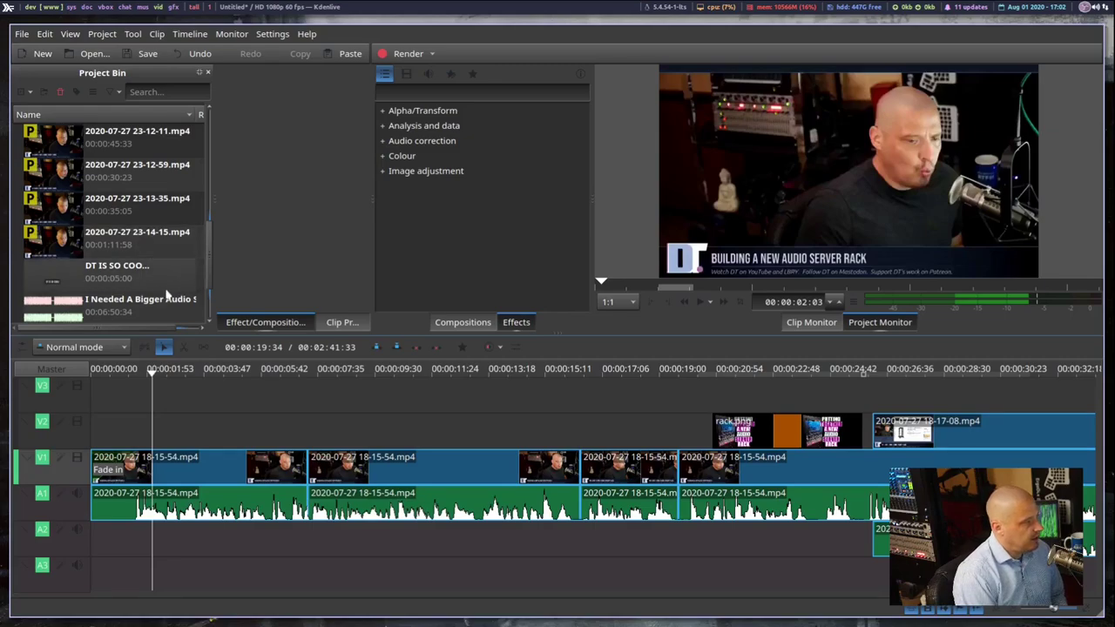
Step: Place the new title clip on V2 at about 00:00:02:30 and preview the sequence from the beginning
{"action": "left_click", "coordinate": [117, 285]}
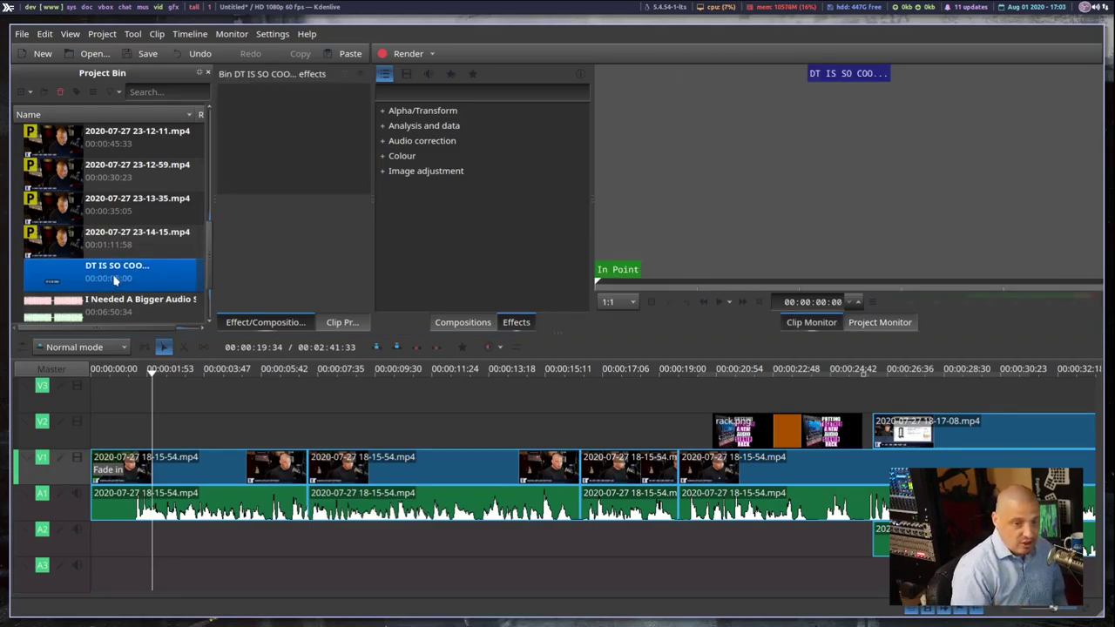
{"action": "left_click_drag", "start_coordinate": [113, 279], "coordinate": [177, 428]}
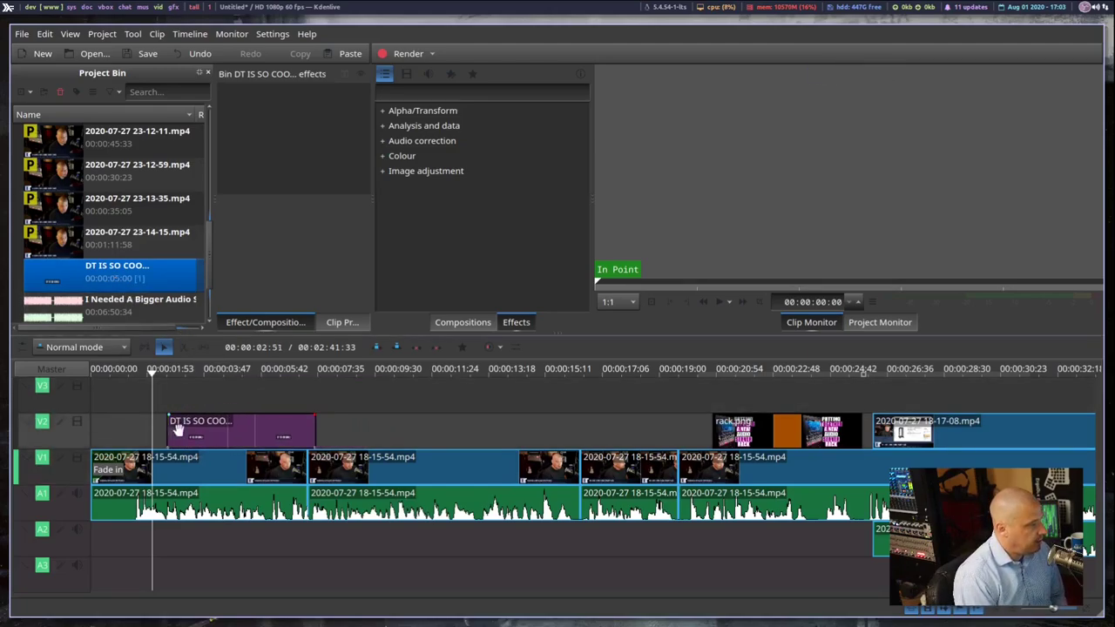
{"action": "left_click", "coordinate": [127, 432]}
{"action": "key", "text": "Home"}
{"action": "left_click", "coordinate": [700, 302]}
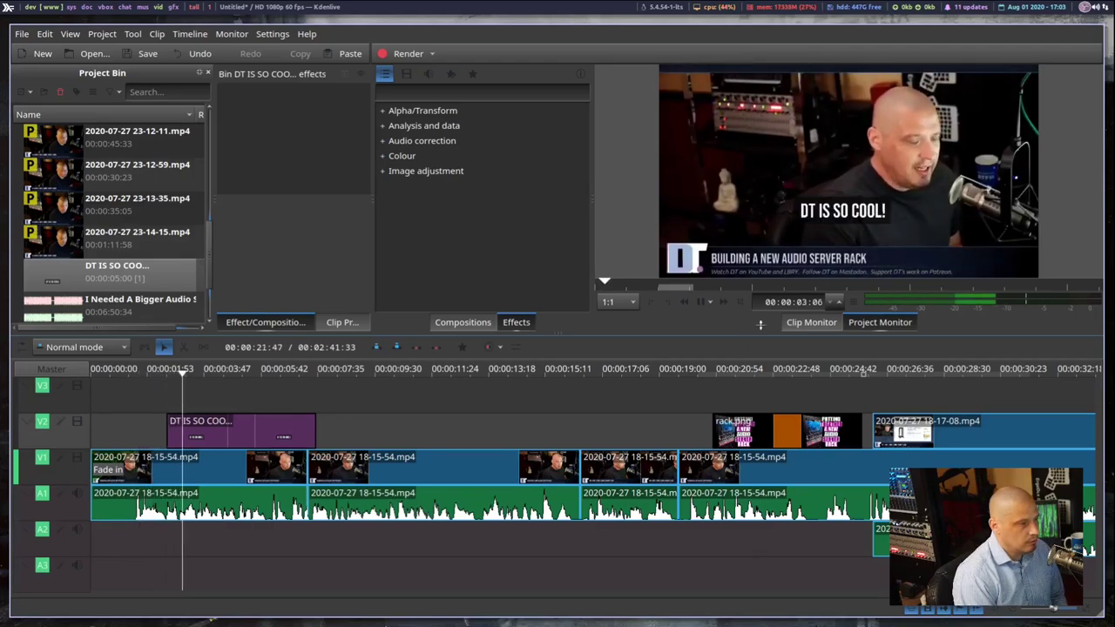
{"action": "left_click", "coordinate": [702, 303]}
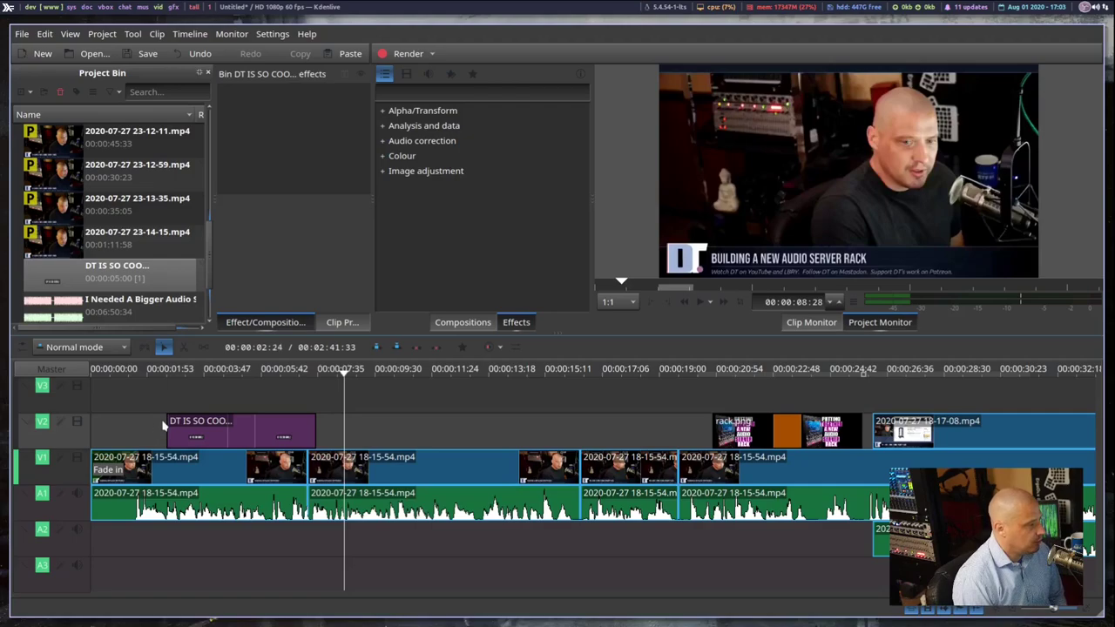
Step: Add a fade-in of about one second and a short fade-out to the title clip on V2, and preview from the beginning
{"action": "left_click_drag", "start_coordinate": [170, 420], "coordinate": [195, 427]}
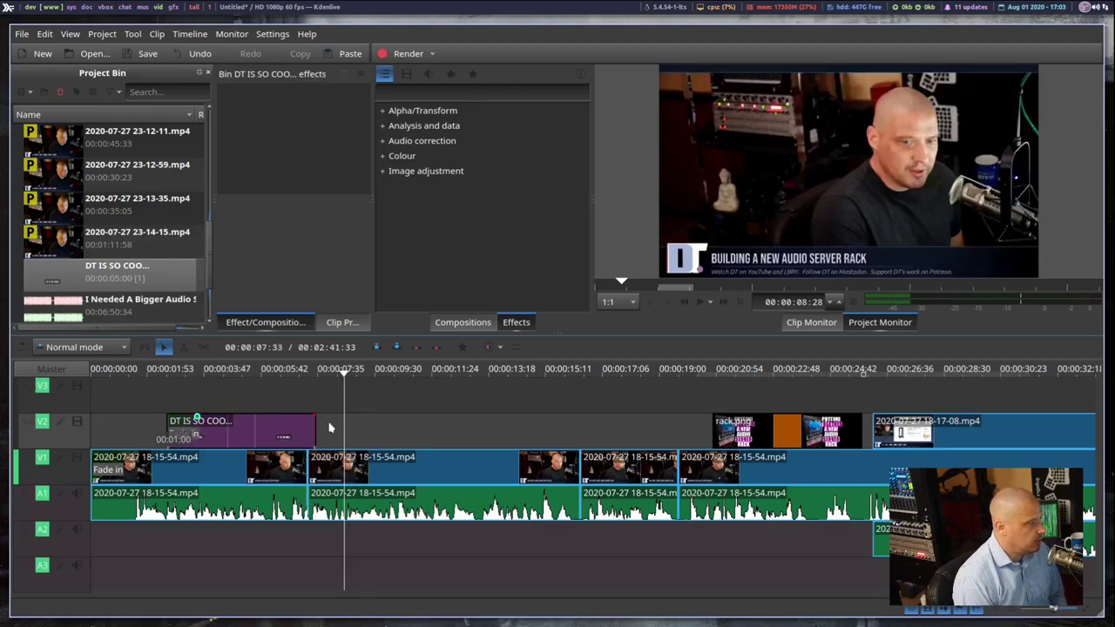
{"action": "left_click_drag", "start_coordinate": [312, 416], "coordinate": [298, 424]}
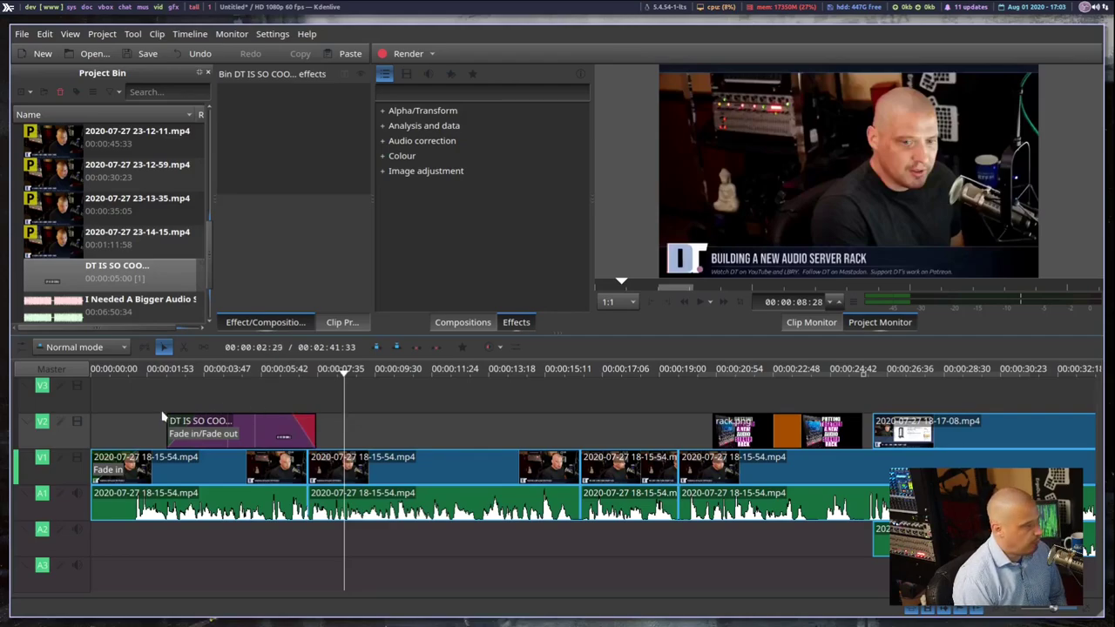
{"action": "left_click", "coordinate": [116, 406]}
{"action": "key", "text": "Home"}
{"action": "left_click", "coordinate": [700, 303]}
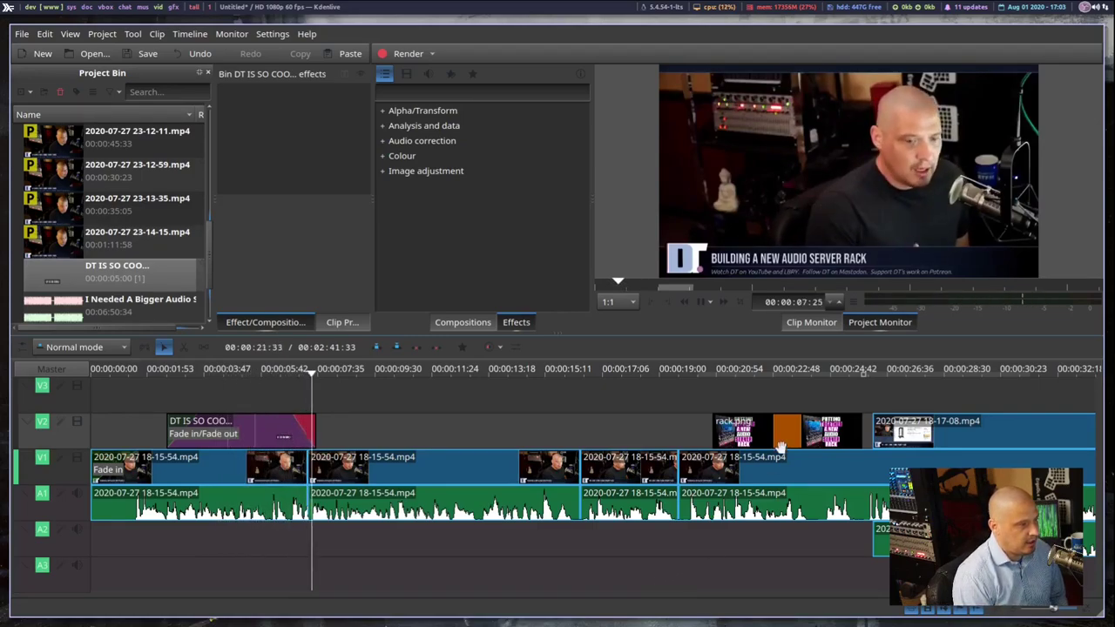
{"action": "key", "text": "space"}
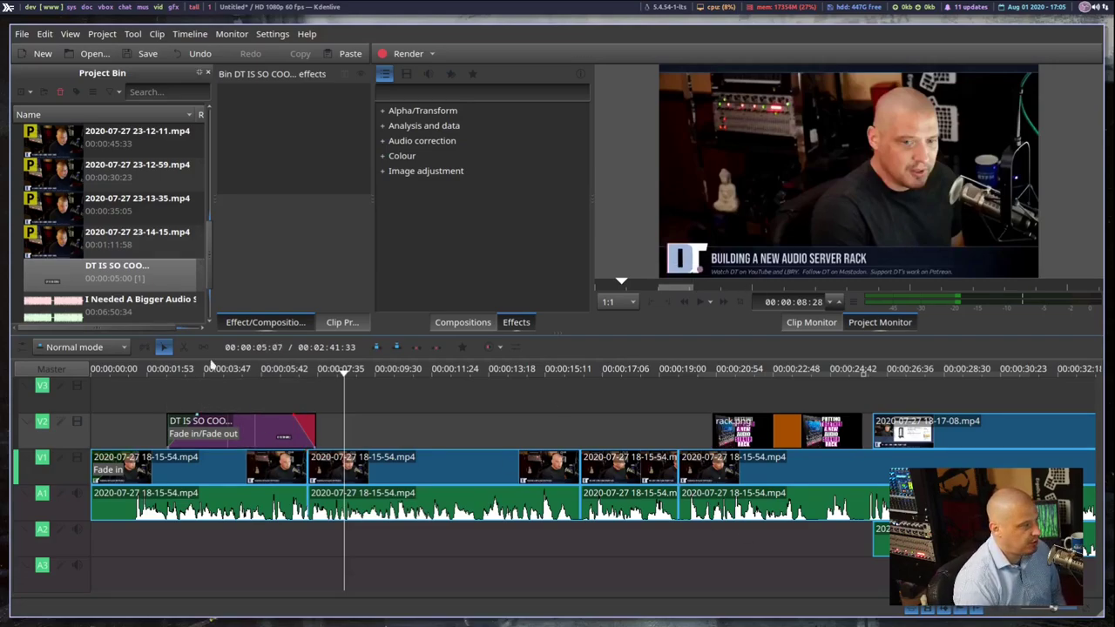
Step: Reopen the title clip for editing, look at the background rectangle's border color options, and close everything without changes
{"action": "right_click", "coordinate": [130, 279]}
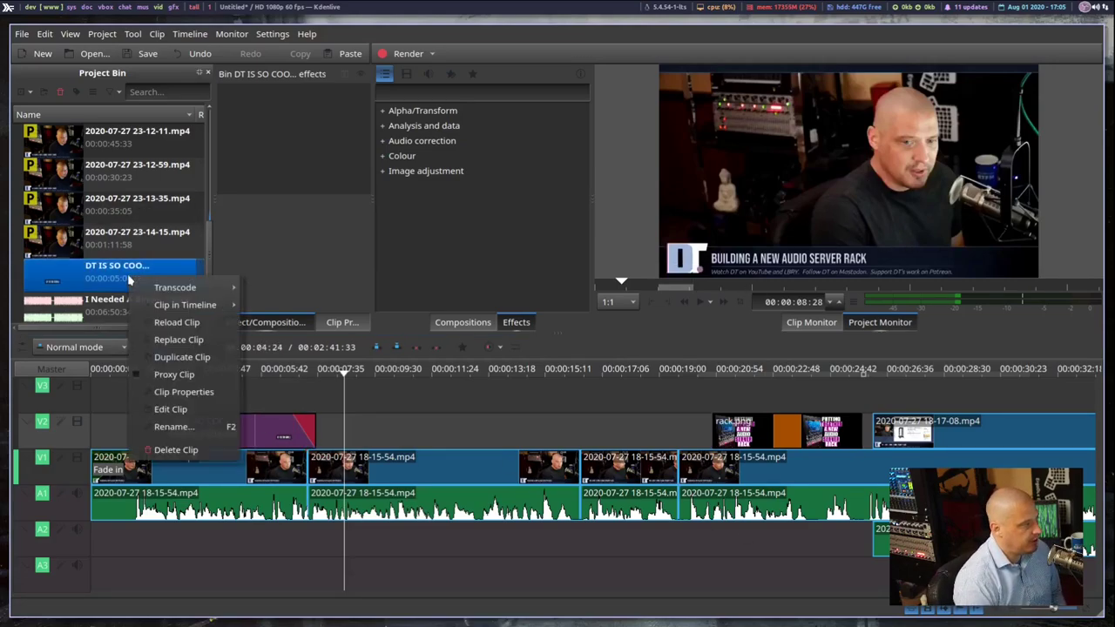
{"action": "left_click", "coordinate": [171, 409]}
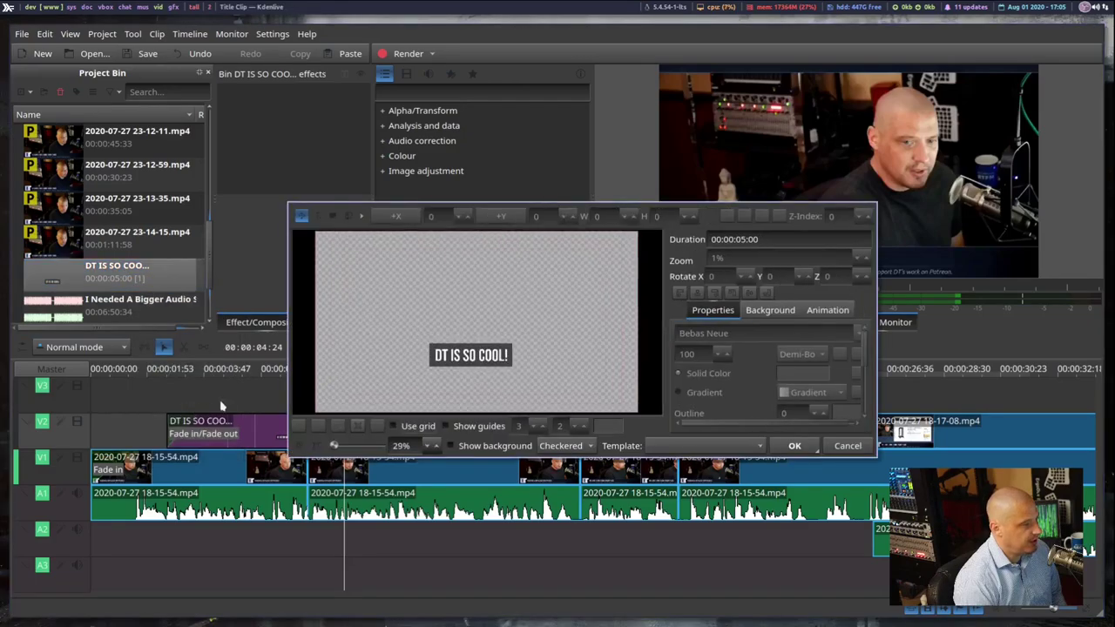
{"action": "left_click", "coordinate": [484, 357]}
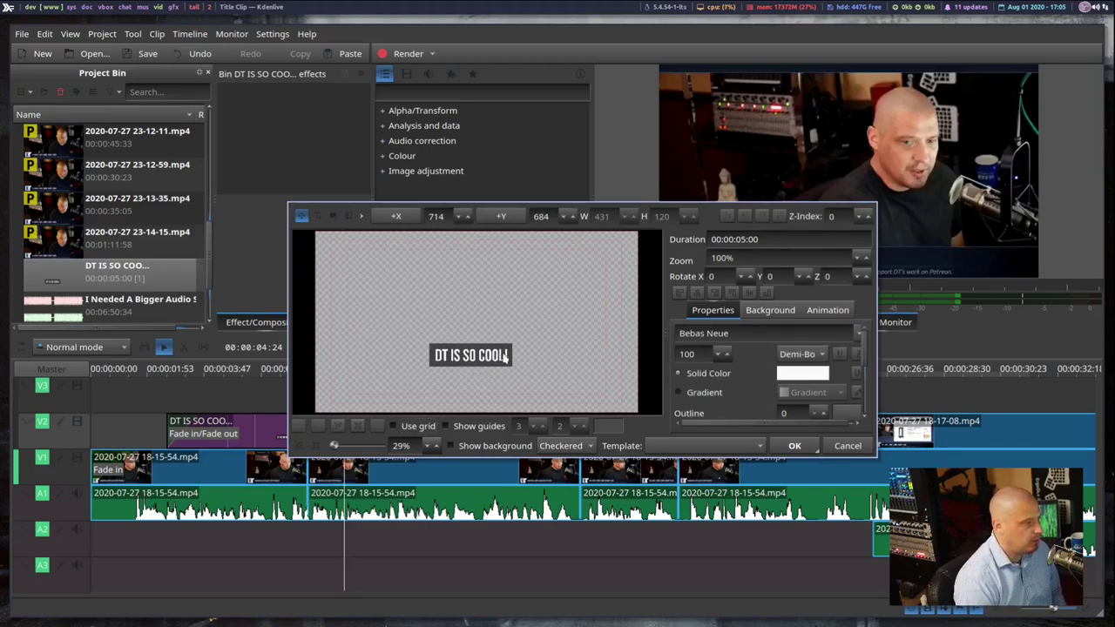
{"action": "left_click", "coordinate": [493, 344]}
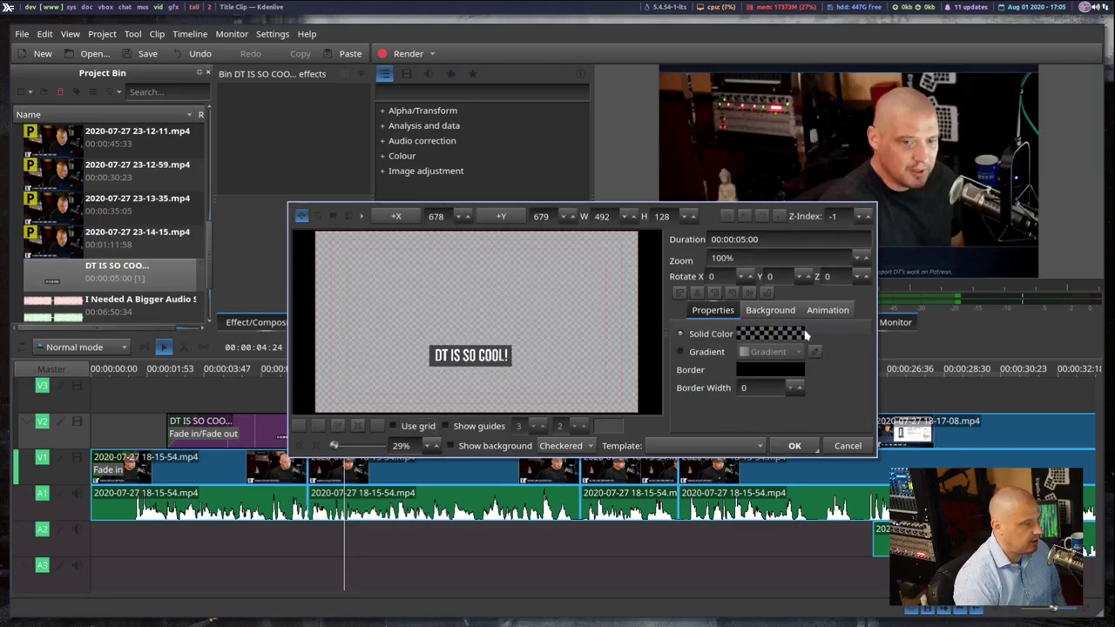
{"action": "left_click", "coordinate": [754, 373]}
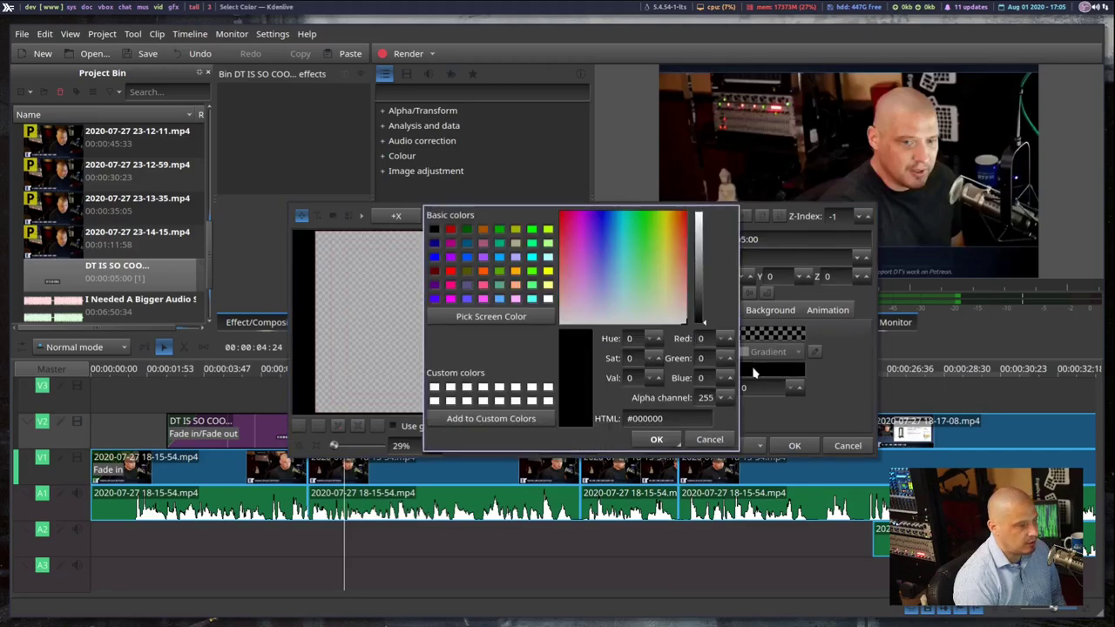
{"action": "left_click", "coordinate": [702, 439]}
{"action": "left_click", "coordinate": [836, 448]}
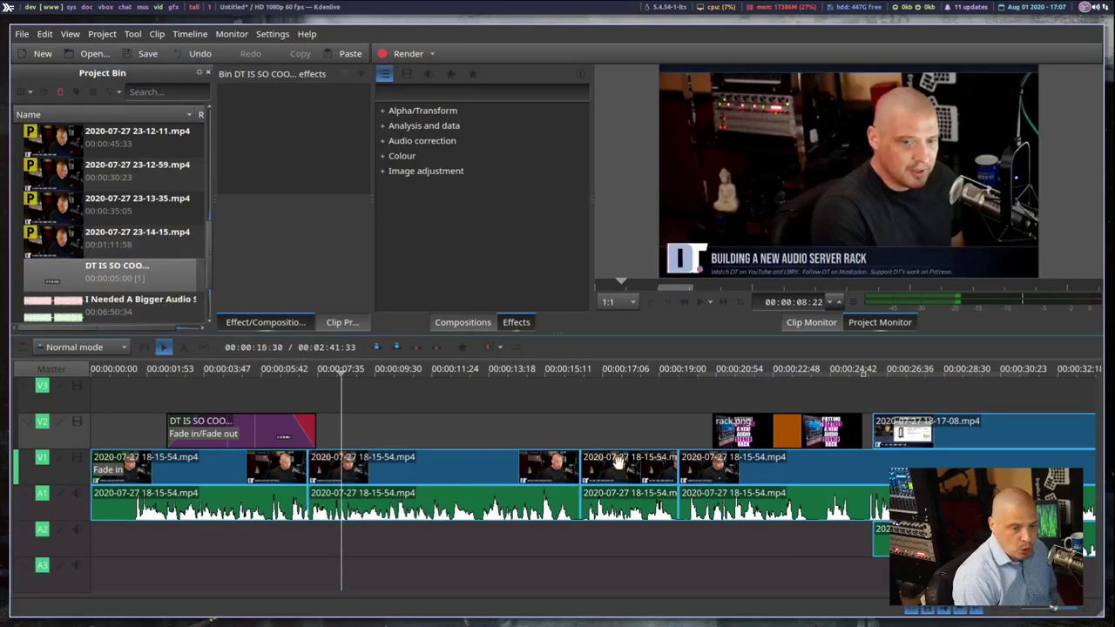
Step: Cut the V1/A1 clip at about 12 and 13 seconds to isolate a short segment, and return to the Selection tool
{"action": "left_click", "coordinate": [182, 348]}
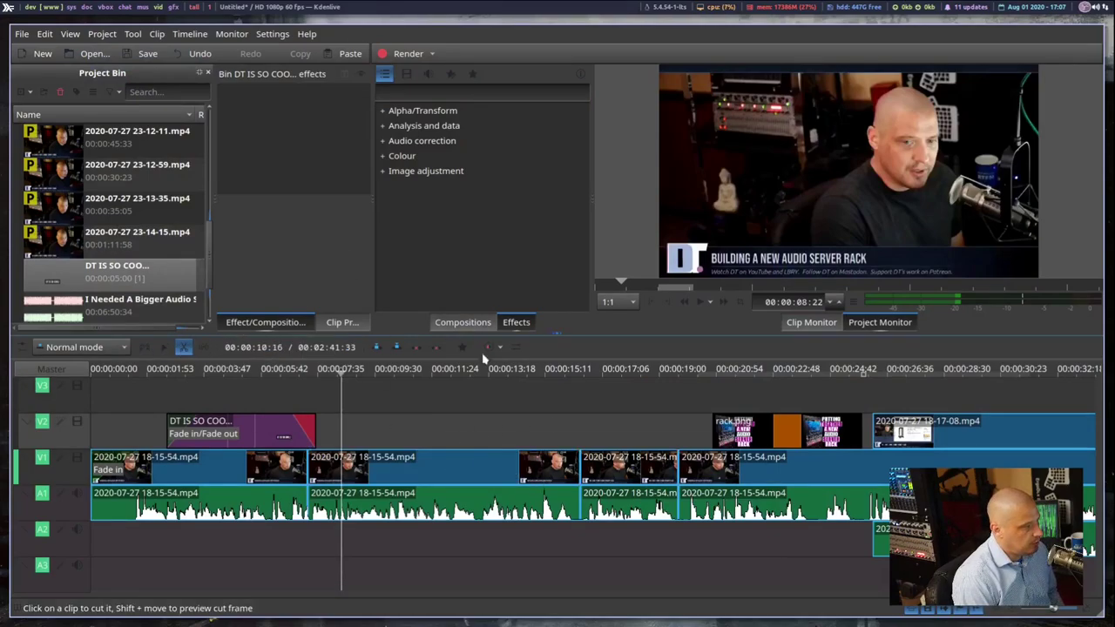
{"action": "left_click", "coordinate": [450, 496]}
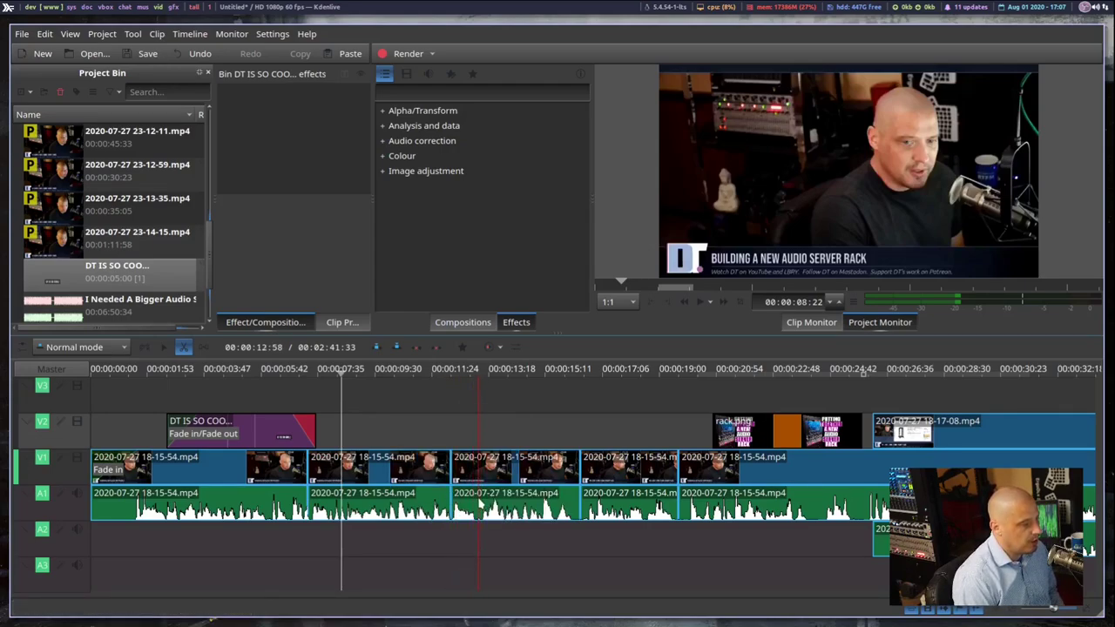
{"action": "left_click", "coordinate": [477, 496]}
{"action": "left_click", "coordinate": [163, 348]}
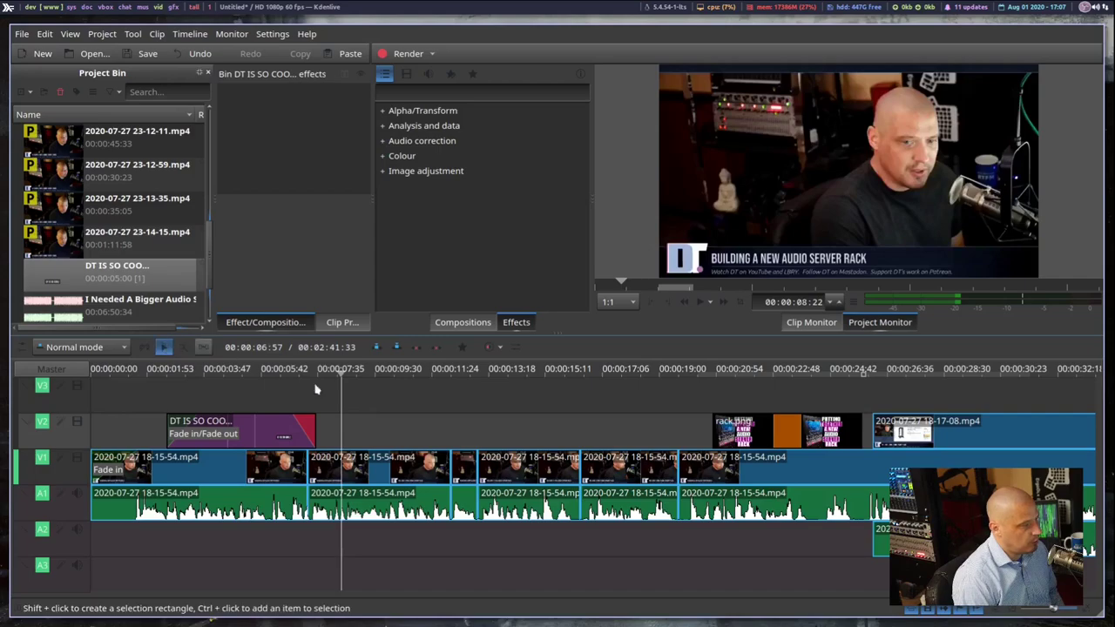
Step: Try the Volume (keyframable) effect on the short audio segment with gains of 15 dB and -100 dB, and remove it
{"action": "left_click", "coordinate": [462, 503]}
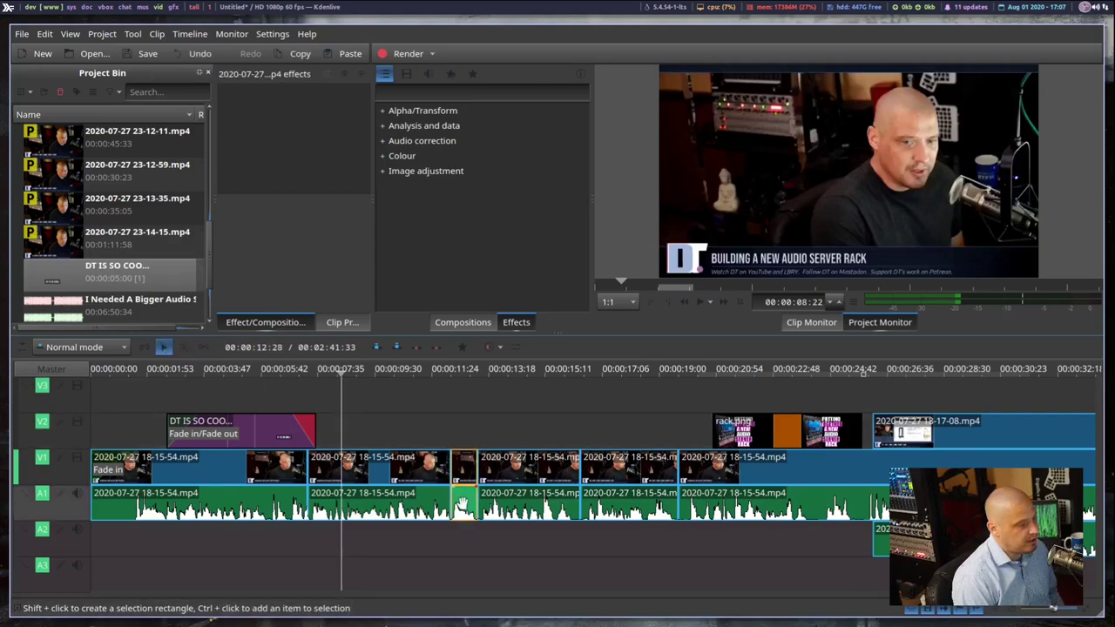
{"action": "right_click", "coordinate": [462, 503]}
{"action": "mouse_move", "coordinate": [528, 477]}
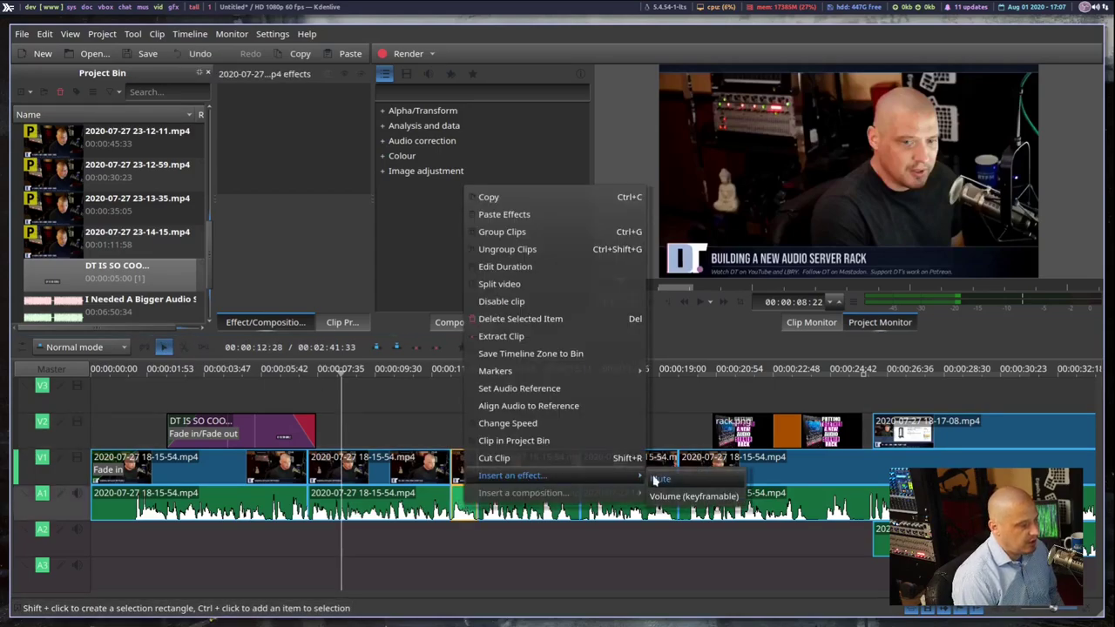
{"action": "left_click", "coordinate": [718, 499]}
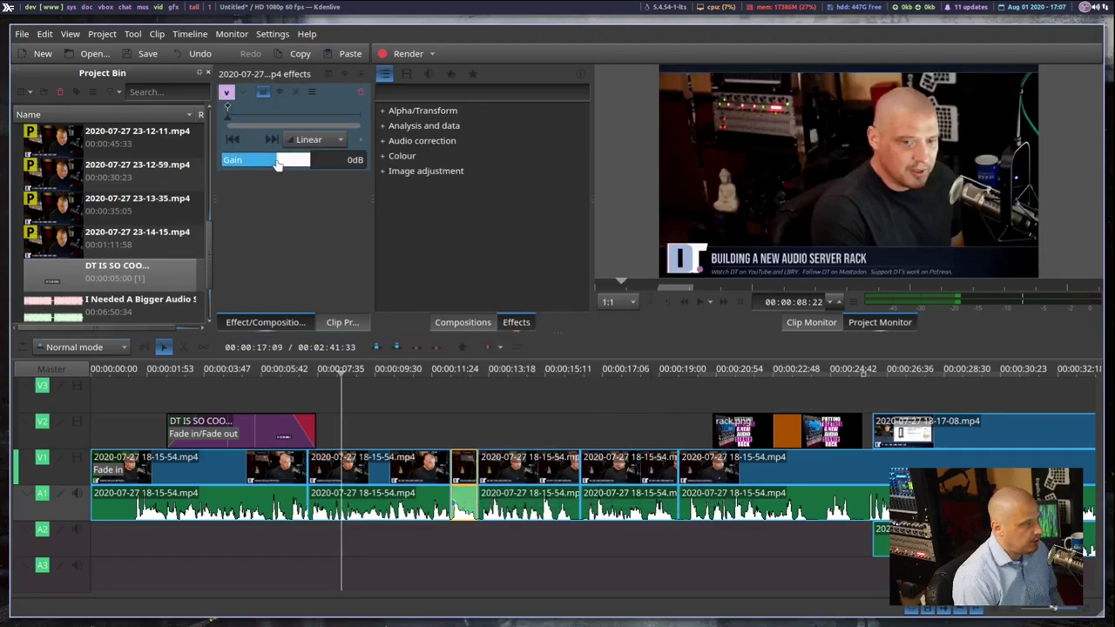
{"action": "left_click_drag", "start_coordinate": [277, 164], "coordinate": [287, 167]}
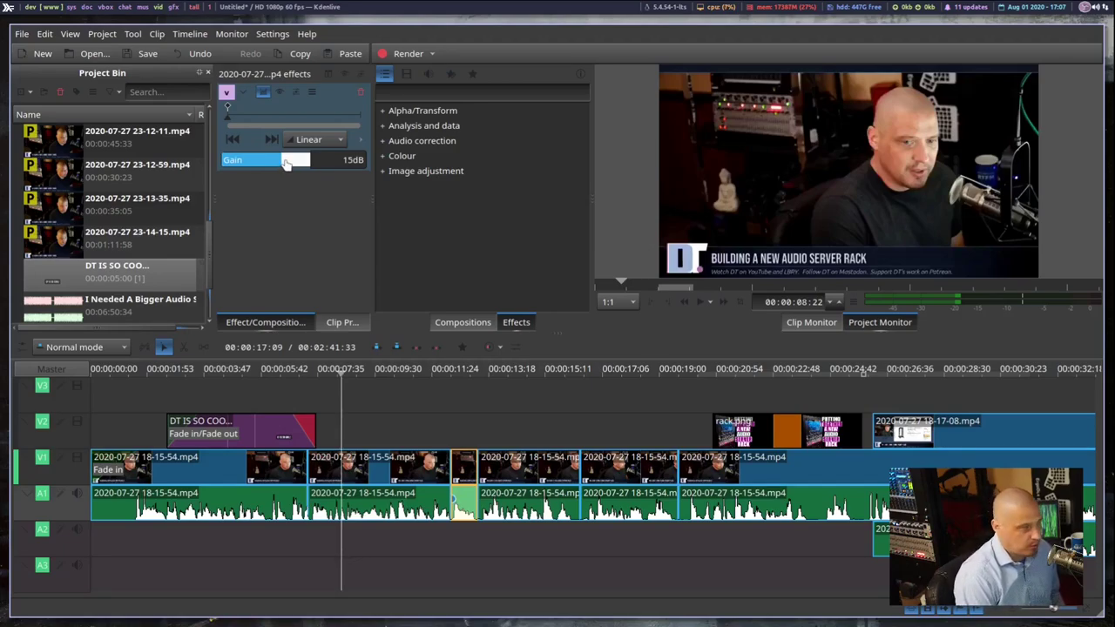
{"action": "left_click_drag", "start_coordinate": [282, 164], "coordinate": [157, 171]}
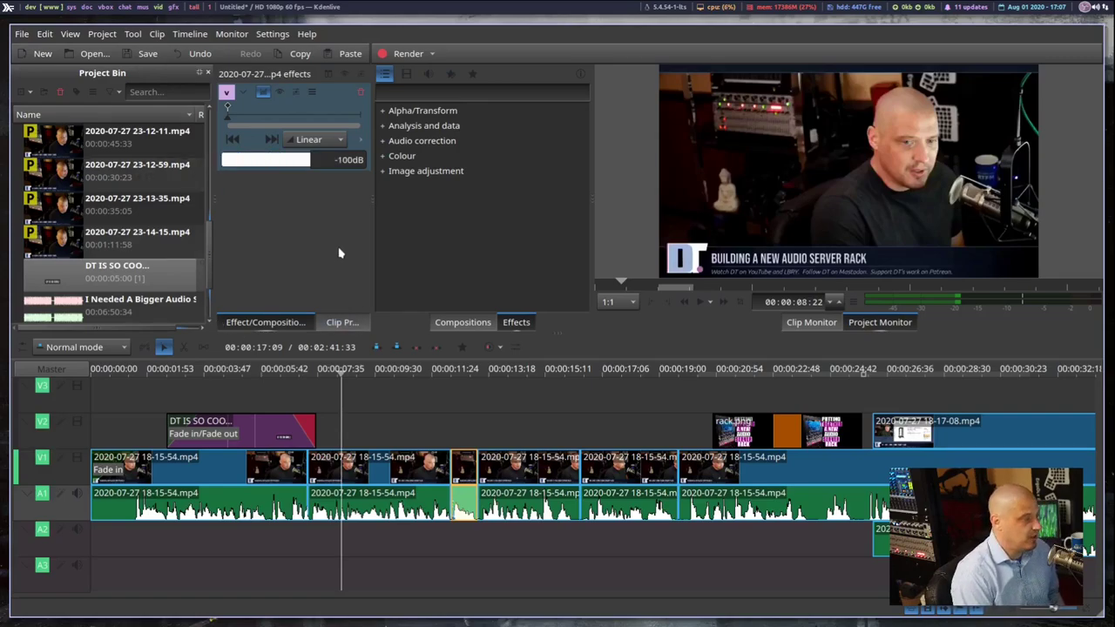
{"action": "left_click", "coordinate": [360, 91]}
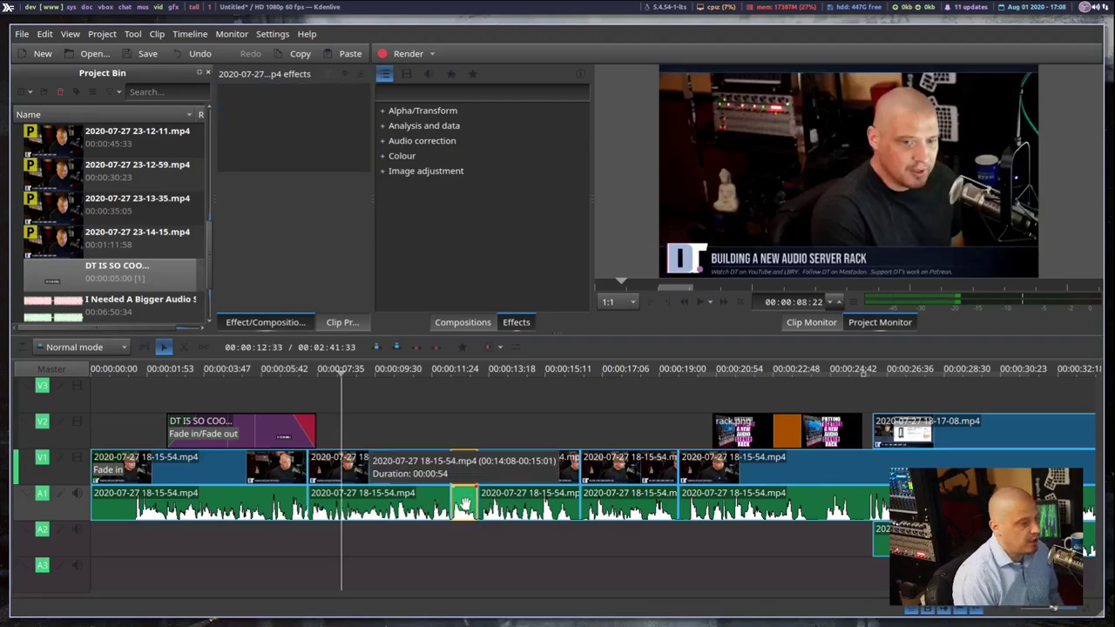
Step: Compare the quick-insert effects offered for the short segment's audio part and video part without adding any
{"action": "right_click", "coordinate": [464, 504]}
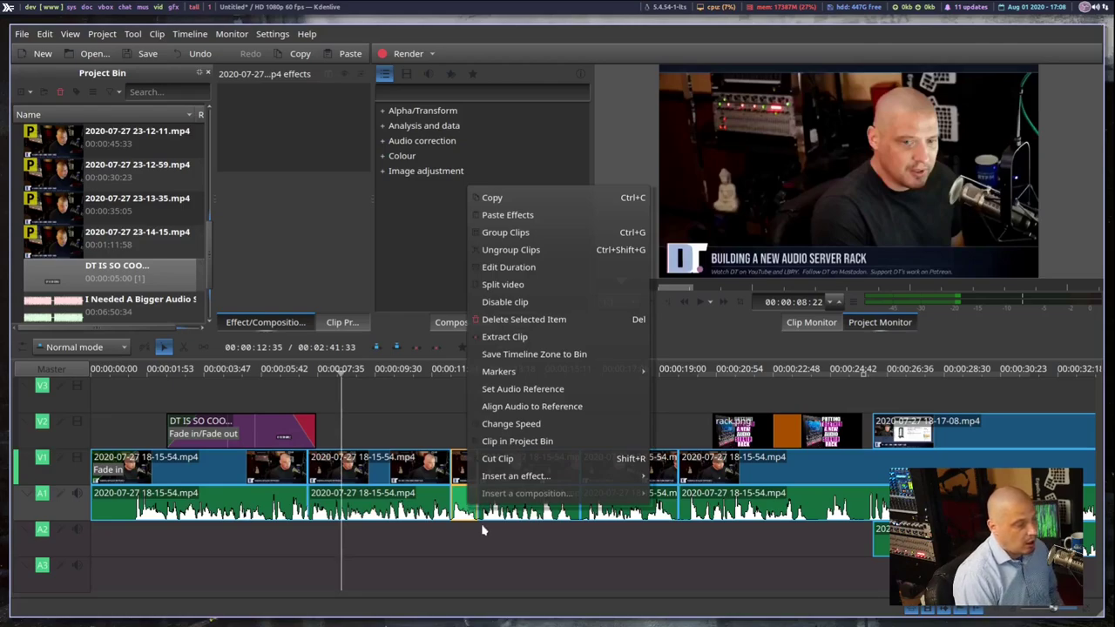
{"action": "mouse_move", "coordinate": [589, 478]}
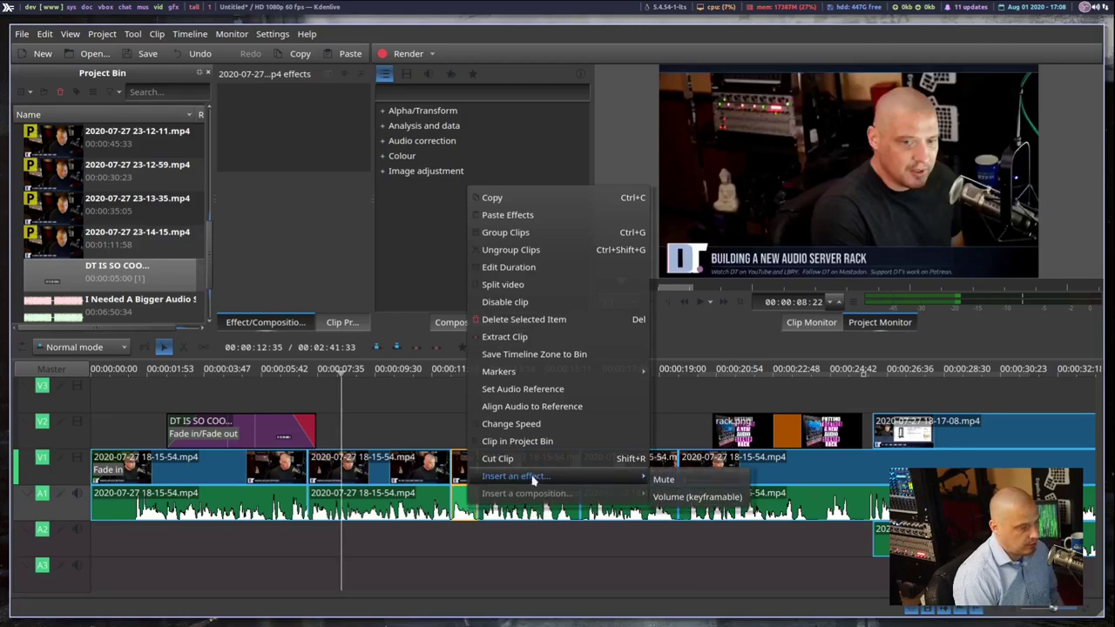
{"action": "left_click", "coordinate": [425, 420]}
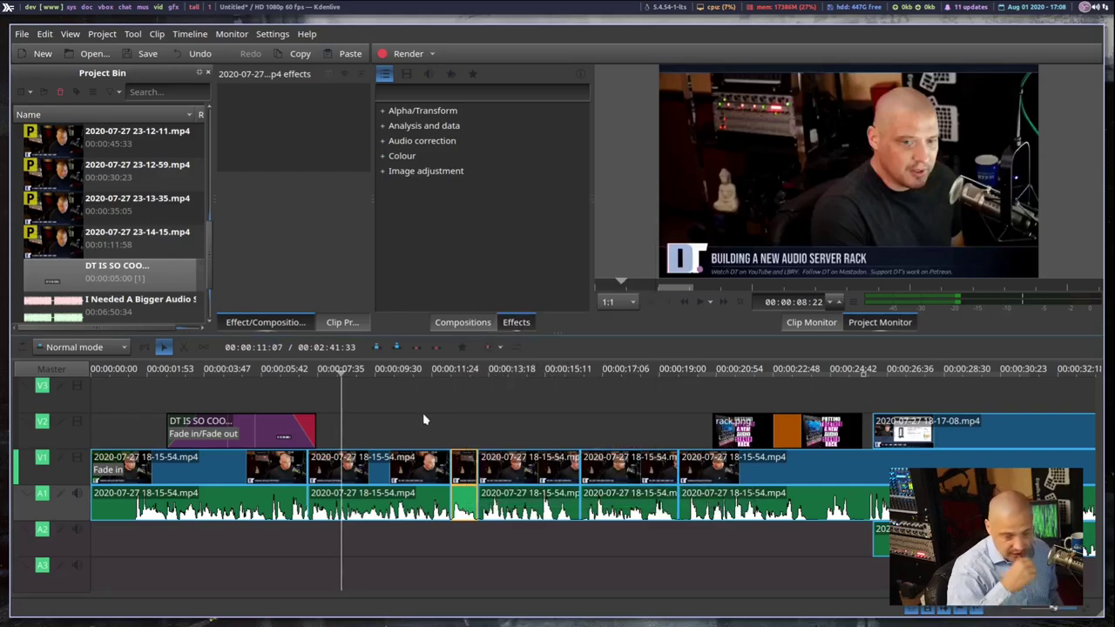
{"action": "right_click", "coordinate": [466, 463]}
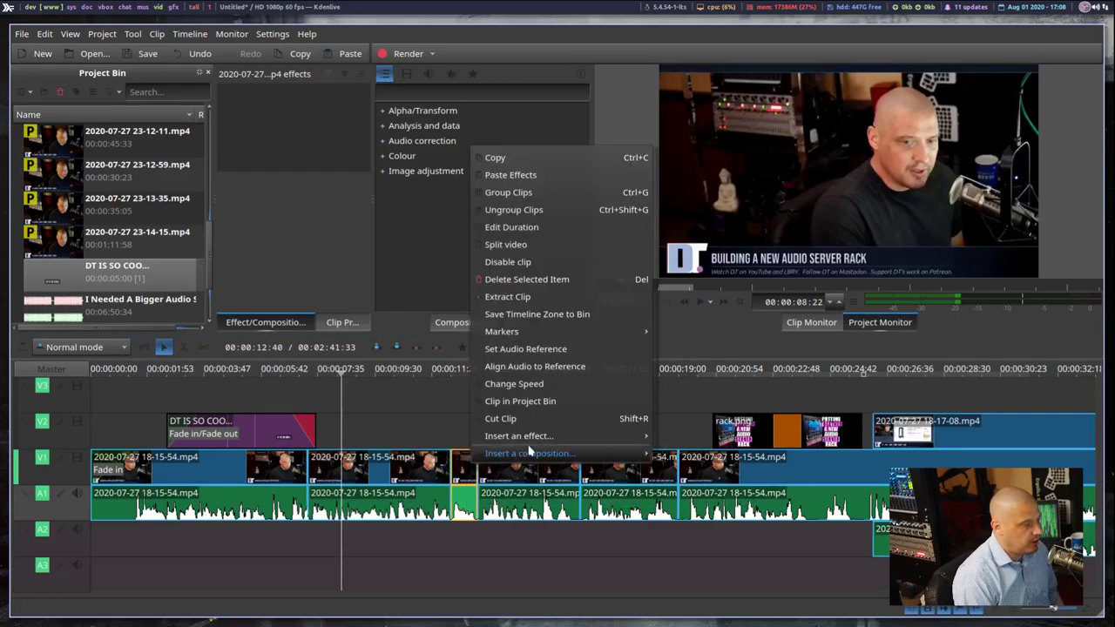
{"action": "mouse_move", "coordinate": [541, 440]}
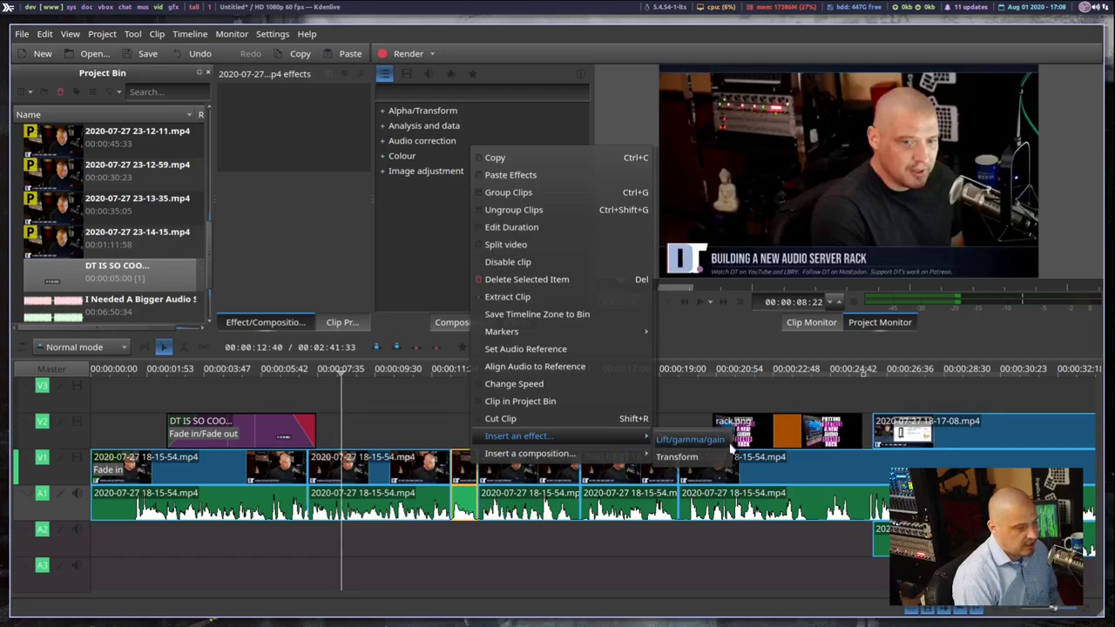
{"action": "left_click", "coordinate": [409, 433]}
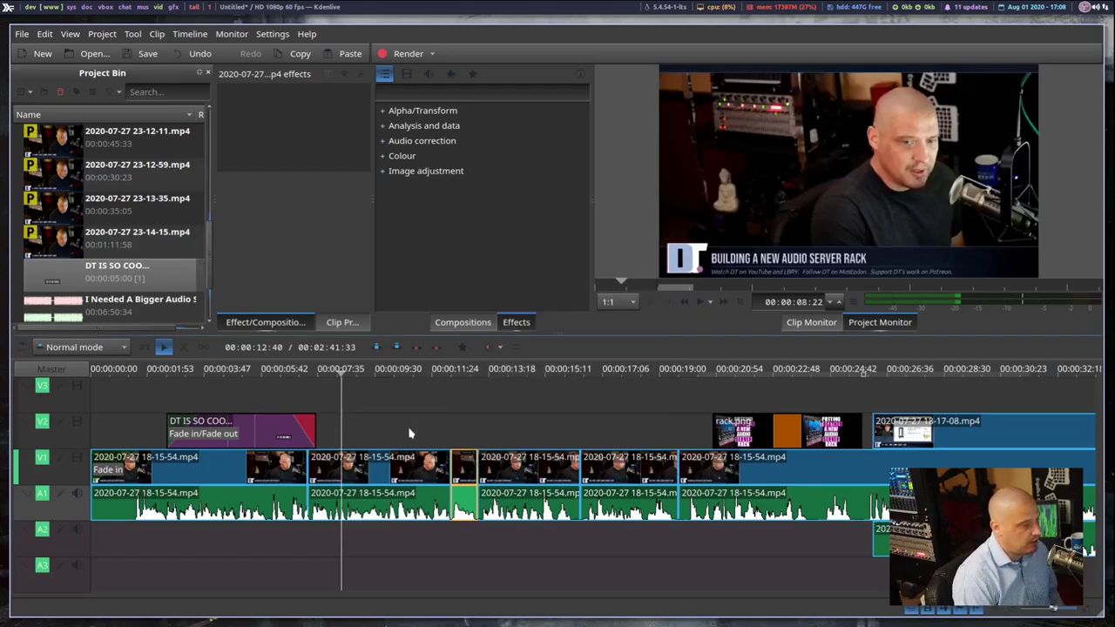
{"action": "right_click", "coordinate": [470, 503]}
{"action": "mouse_move", "coordinate": [550, 481]}
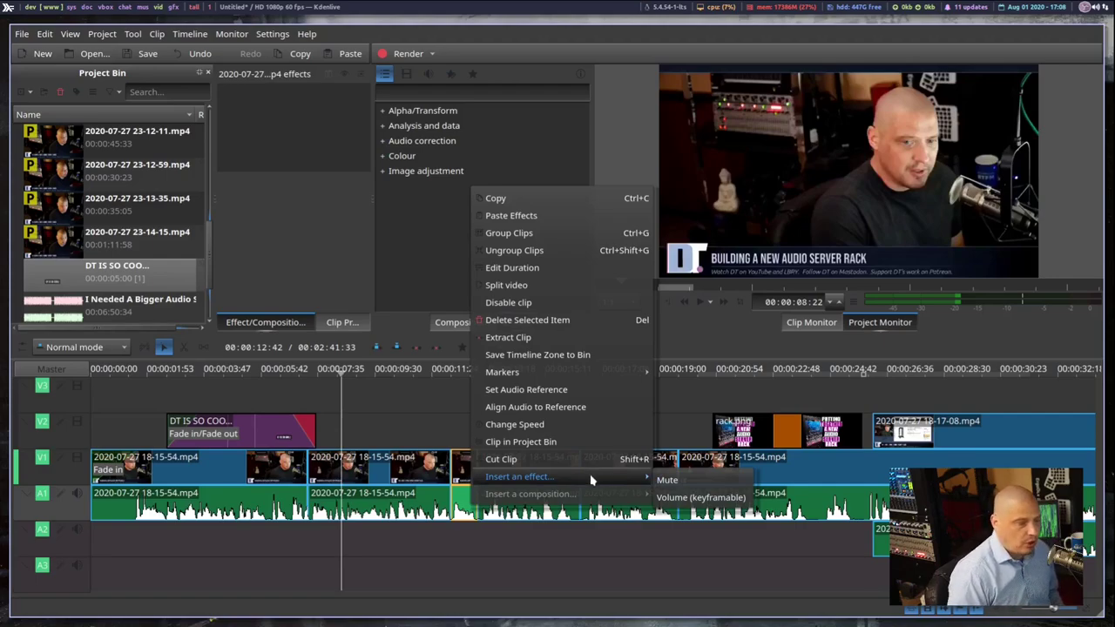
{"action": "left_click", "coordinate": [427, 435]}
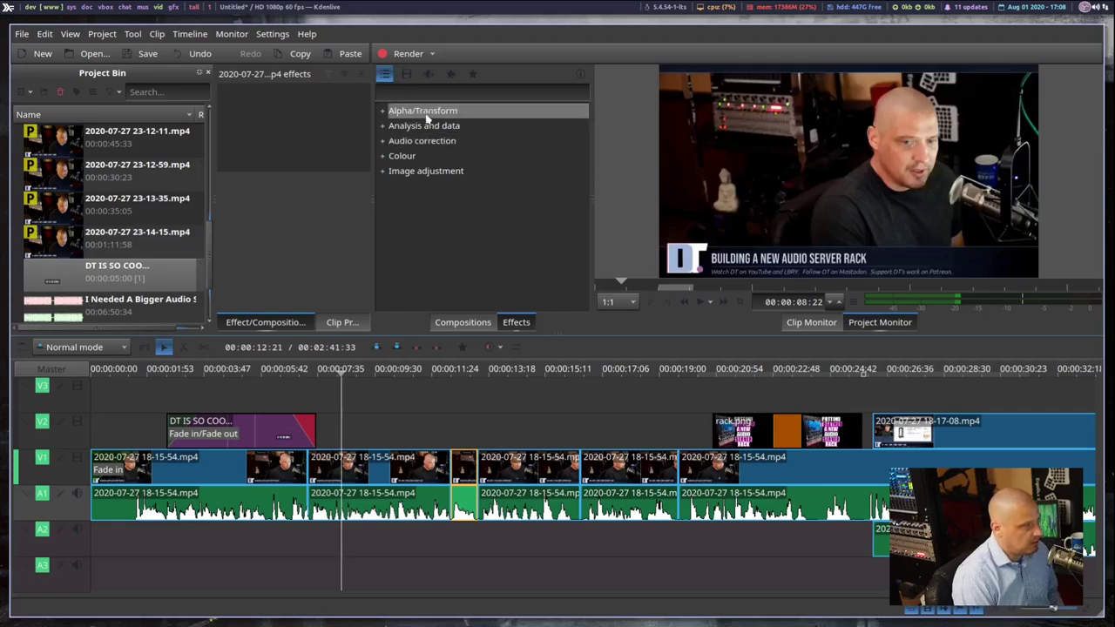
Step: Look through the Alpha/Transform effects and at the option for adding Vignette Effect to the favorites
{"action": "left_click", "coordinate": [386, 114]}
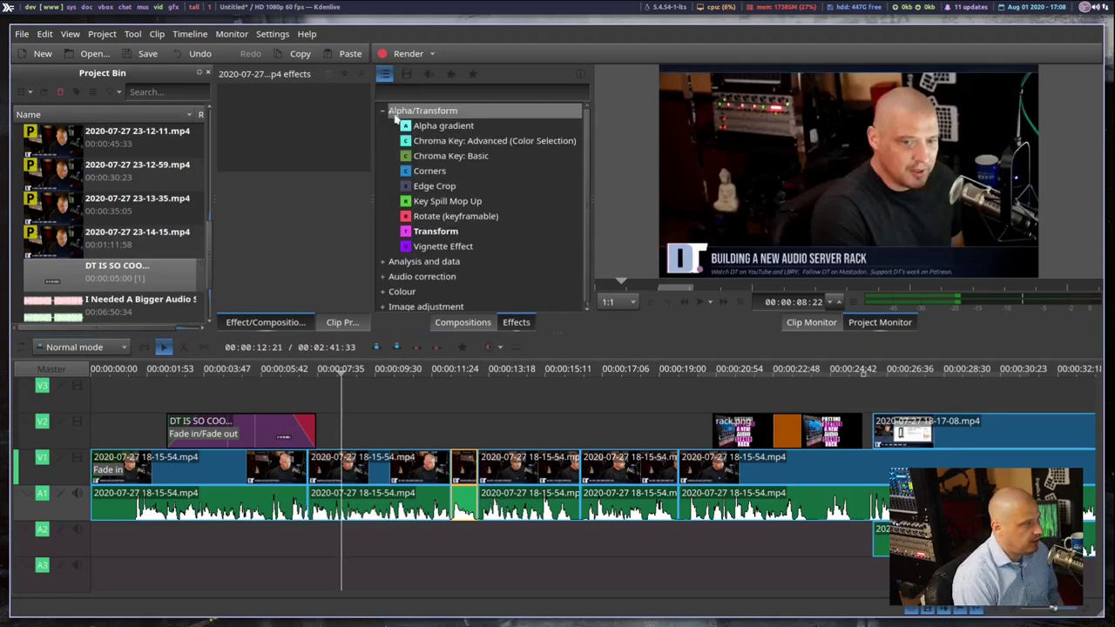
{"action": "left_click", "coordinate": [485, 250]}
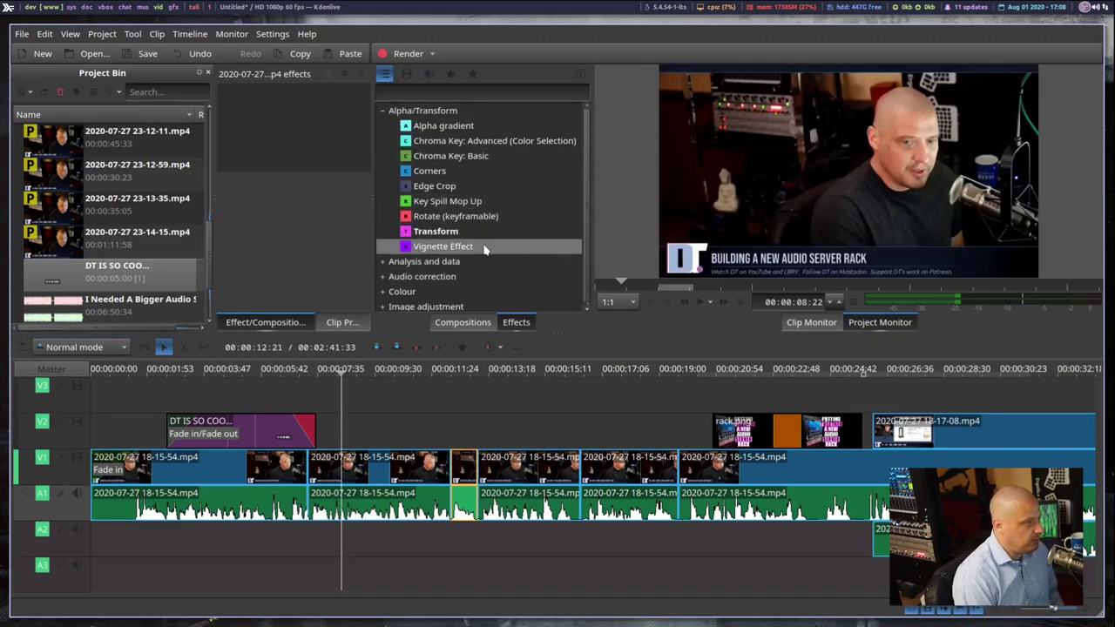
{"action": "right_click", "coordinate": [485, 250]}
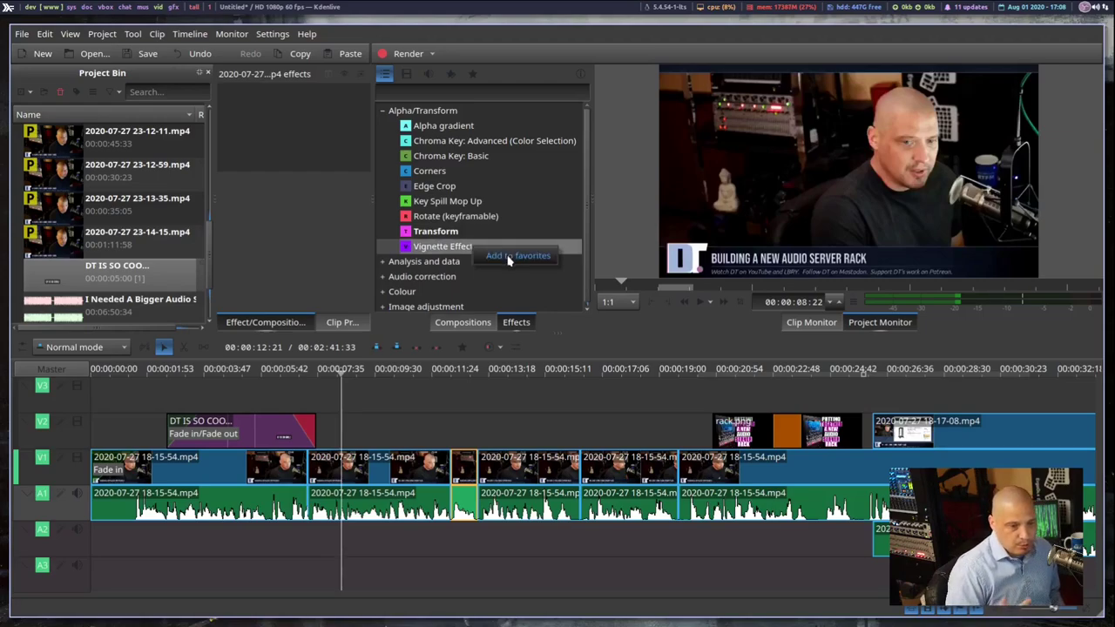
{"action": "left_click", "coordinate": [381, 114]}
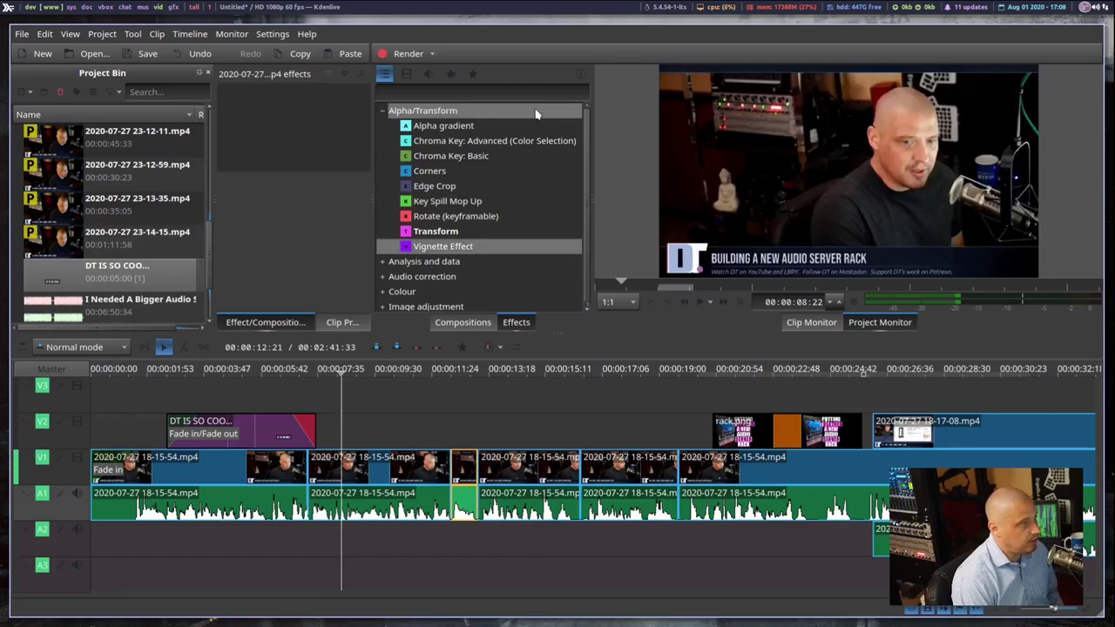
{"action": "left_click", "coordinate": [383, 112]}
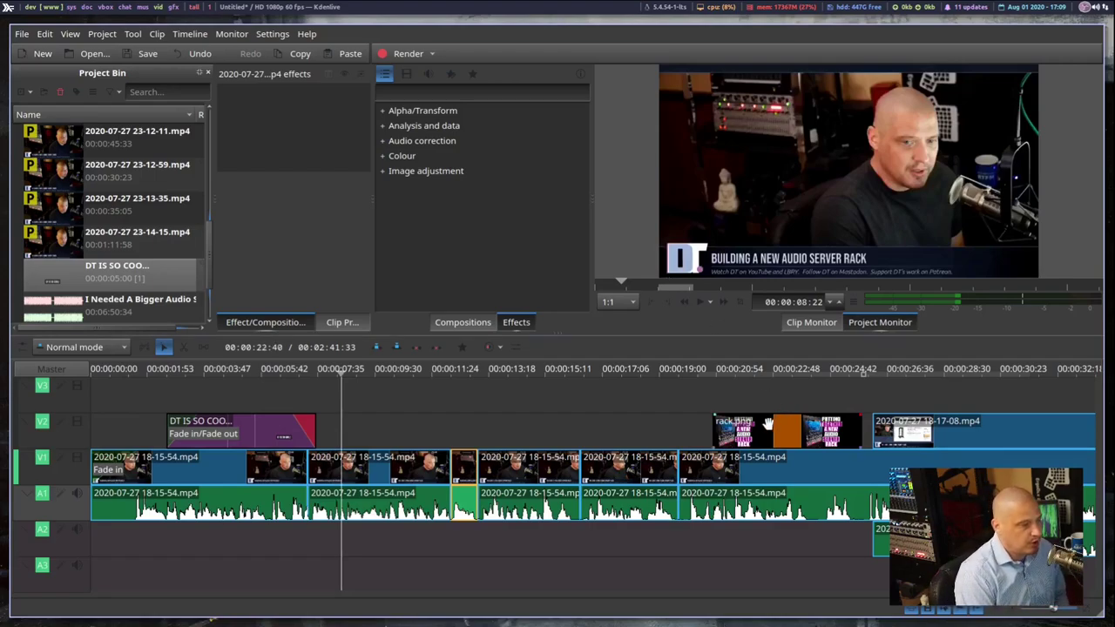
Step: Move the rack.png clip on V2 to start at about 15 seconds, and check where the last V2 clip overlaps V1
{"action": "left_click_drag", "start_coordinate": [721, 423], "coordinate": [599, 426]}
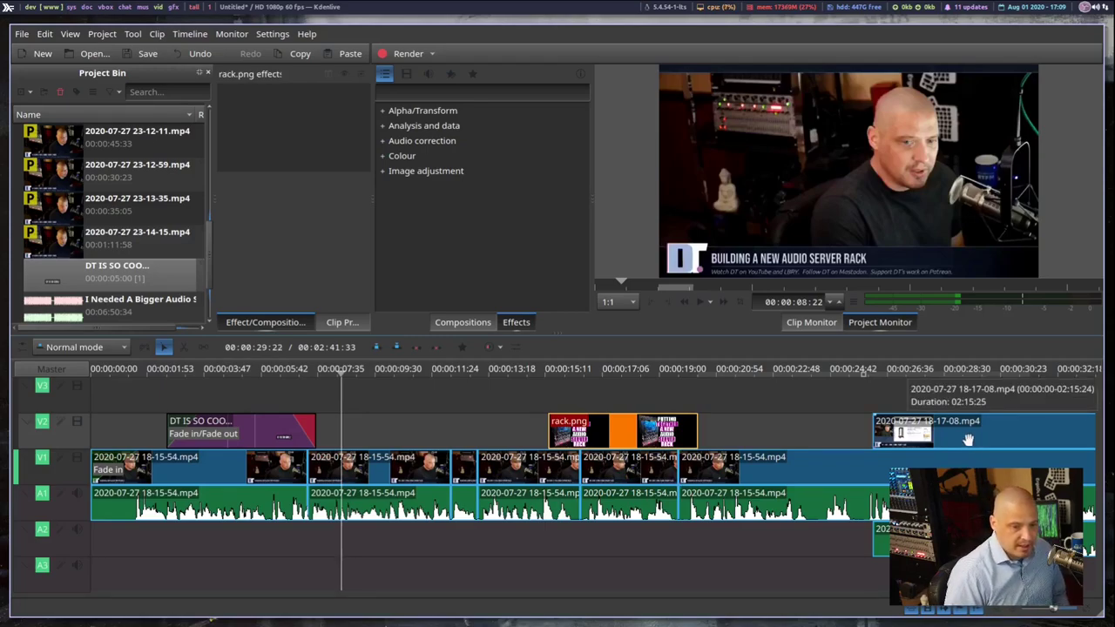
{"action": "left_click_drag", "start_coordinate": [827, 417], "coordinate": [905, 425]}
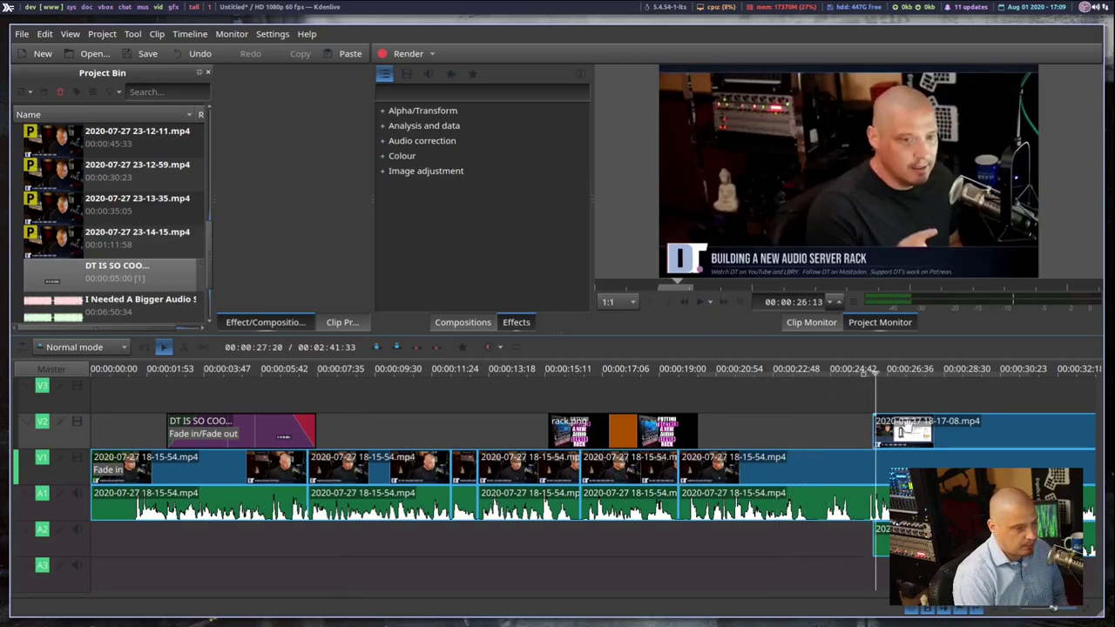
{"action": "left_click", "coordinate": [906, 426]}
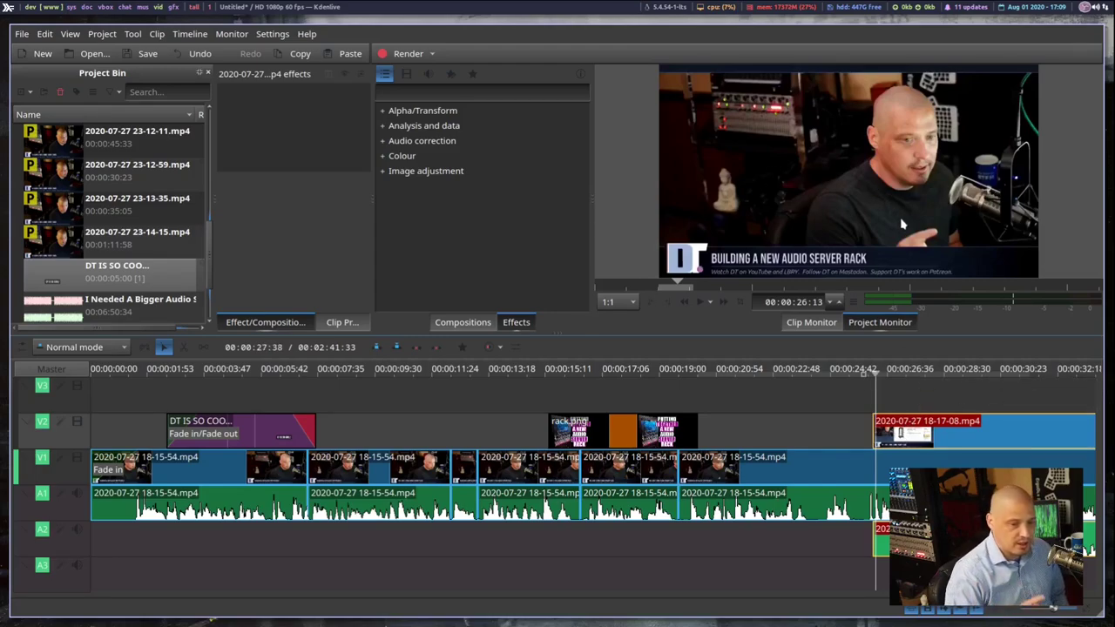
{"action": "left_click", "coordinate": [917, 462]}
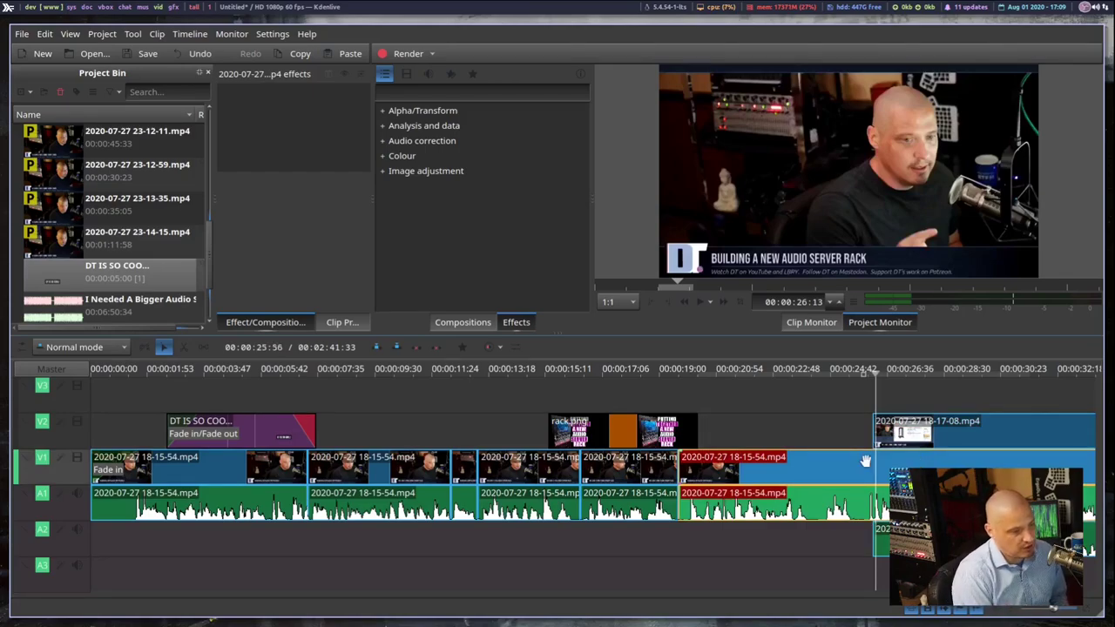
{"action": "left_click", "coordinate": [813, 423]}
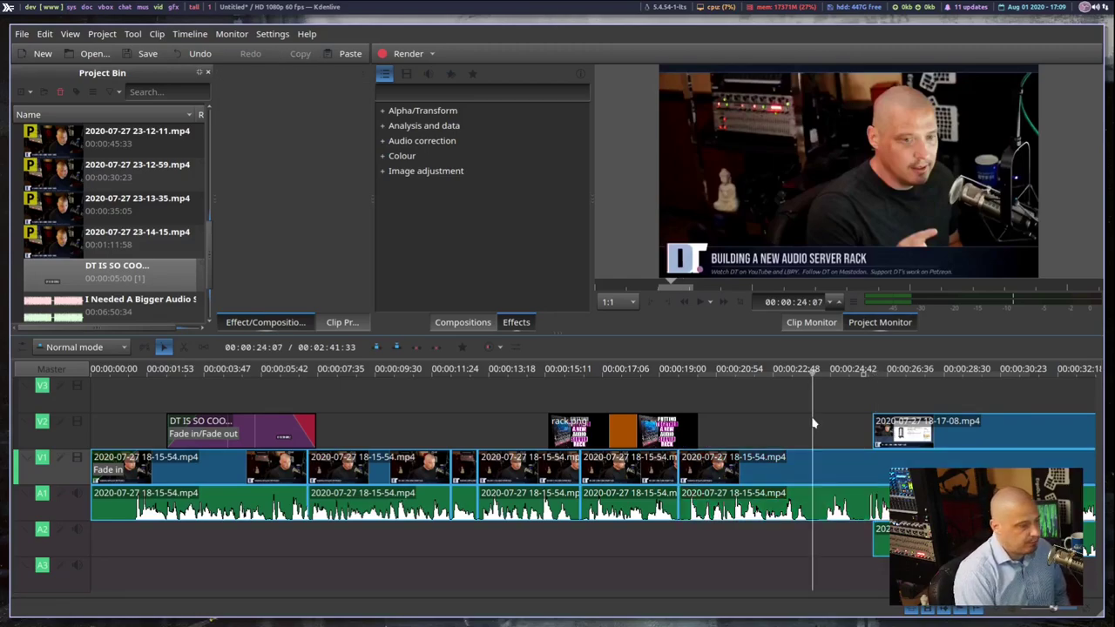
{"action": "left_click", "coordinate": [917, 433]}
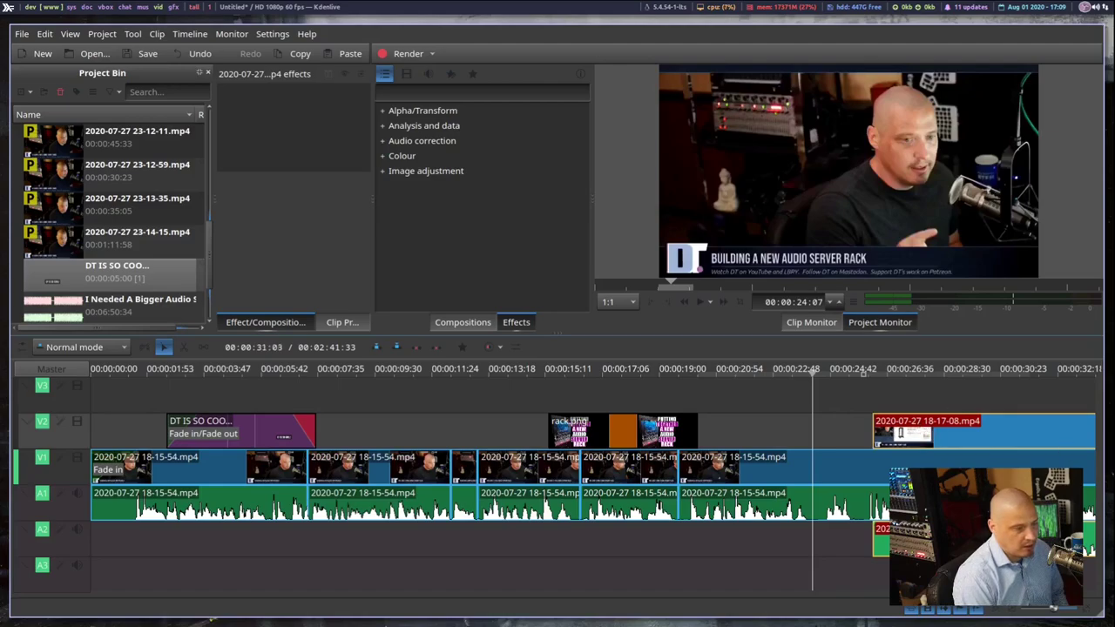
{"action": "left_click_drag", "start_coordinate": [911, 401], "coordinate": [1069, 401]}
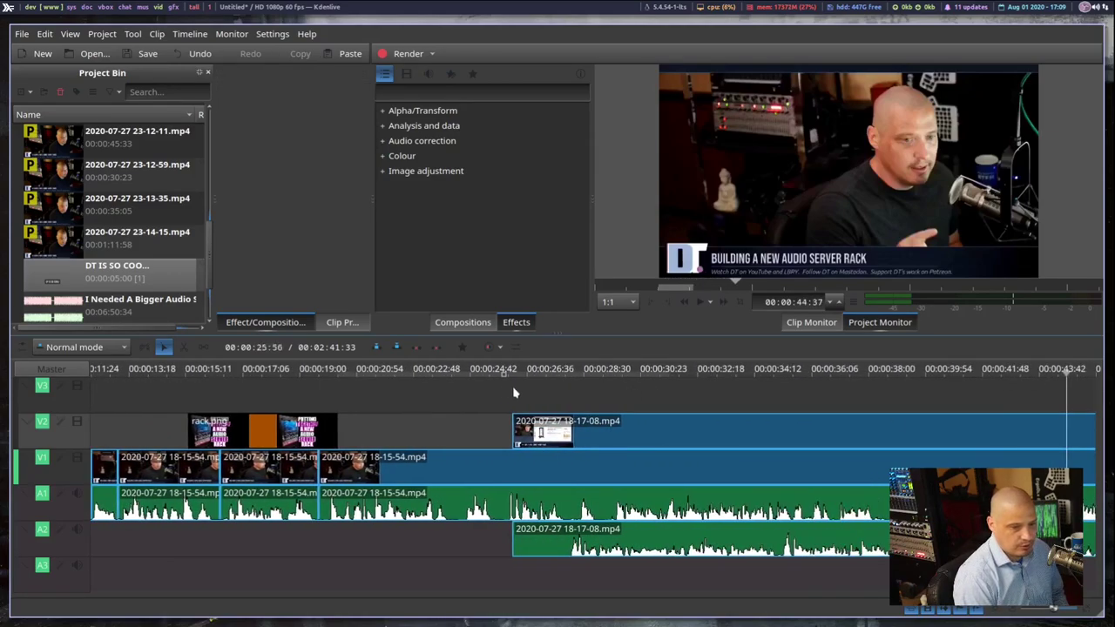
{"action": "left_click", "coordinate": [616, 424]}
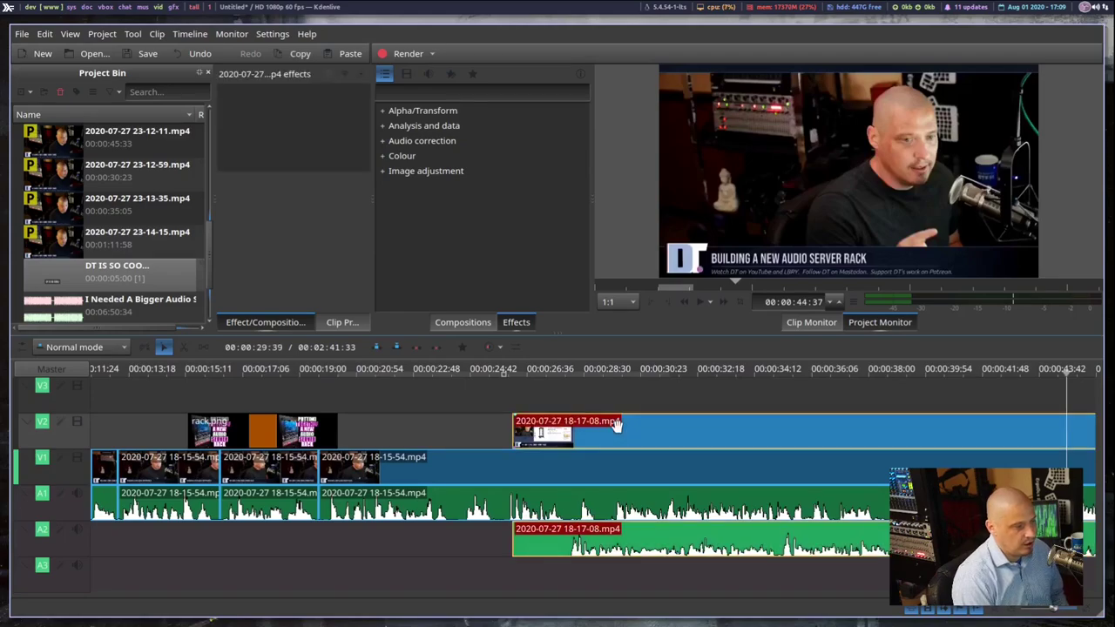
{"action": "right_click", "coordinate": [616, 424]}
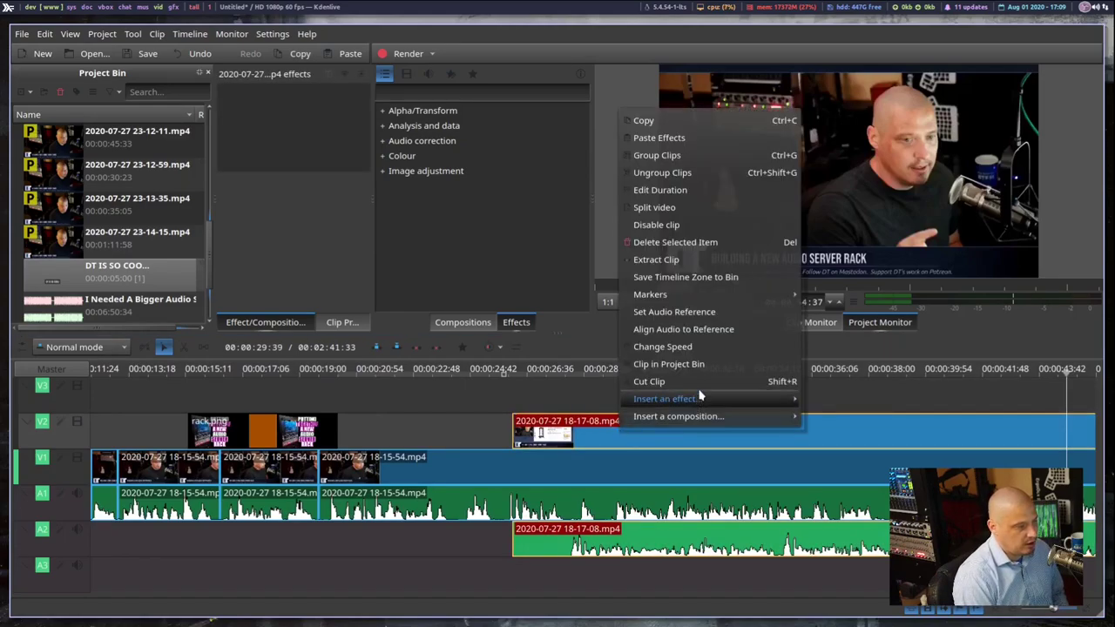
{"action": "mouse_move", "coordinate": [701, 398]}
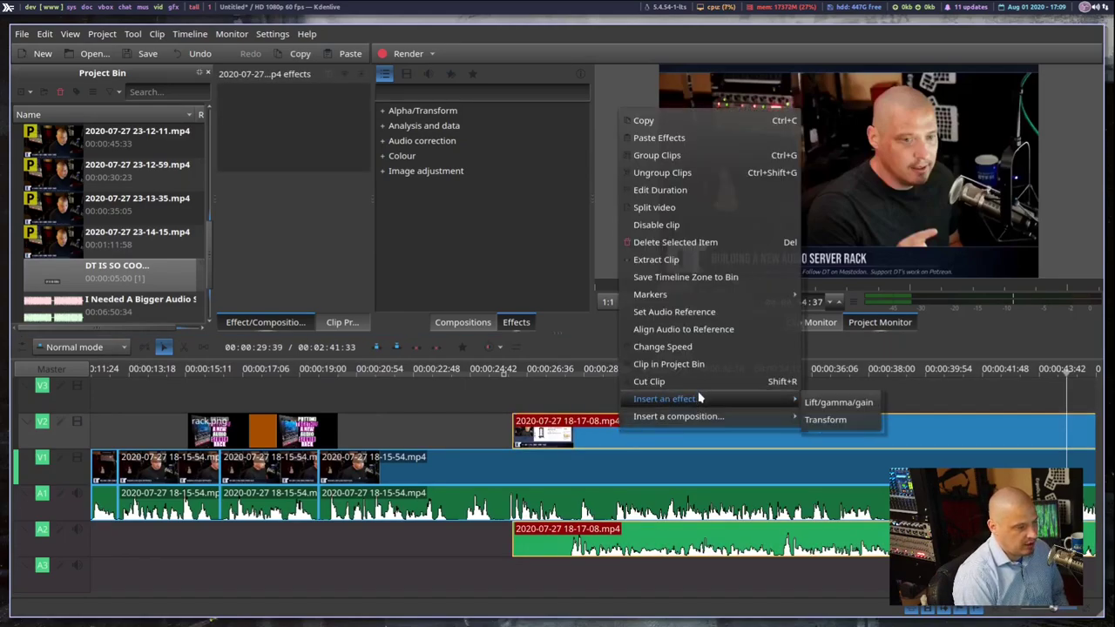
{"action": "left_click", "coordinate": [854, 422]}
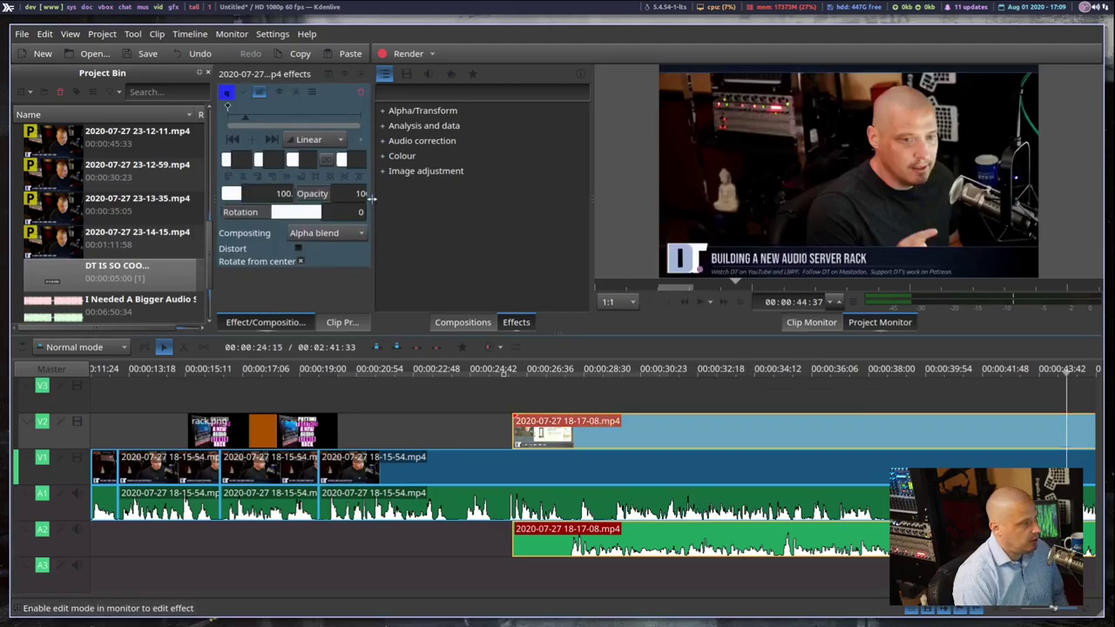
Step: In the V2 clip's Transform effect, set the X position to 50, the Y position to -100 and the width to 800
{"action": "left_click_drag", "start_coordinate": [371, 199], "coordinate": [550, 208]}
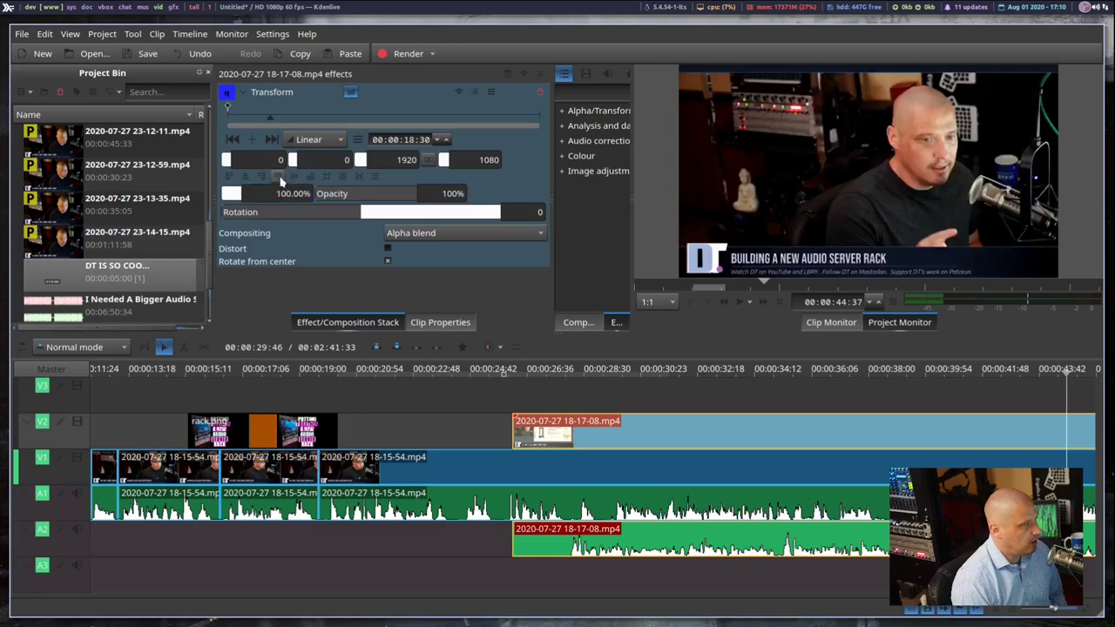
{"action": "left_click", "coordinate": [349, 159]}
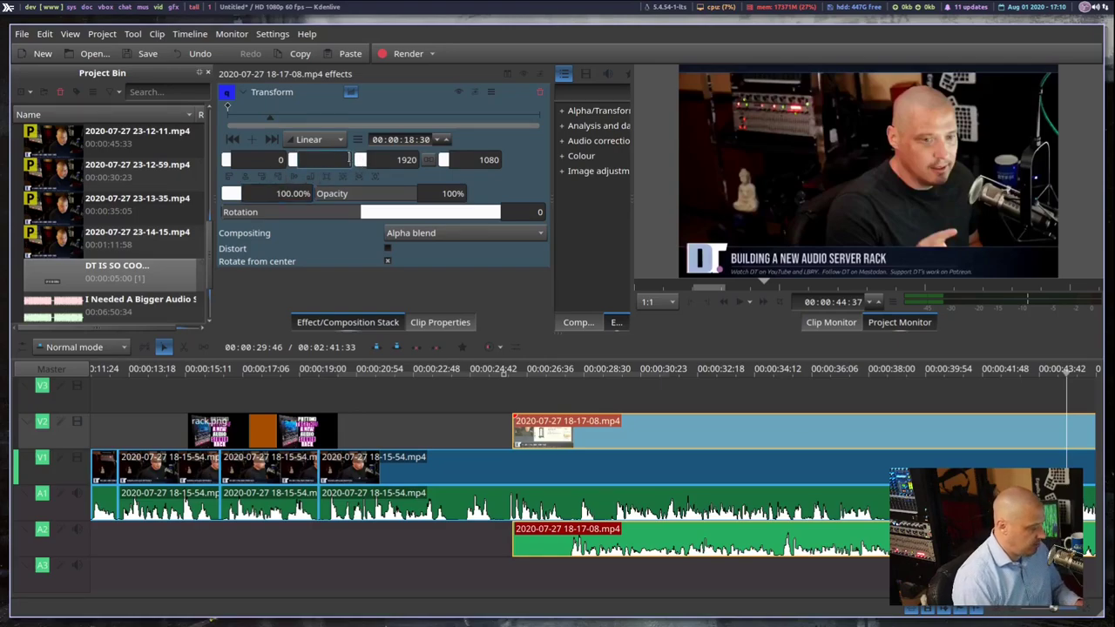
{"action": "left_click", "coordinate": [281, 159]}
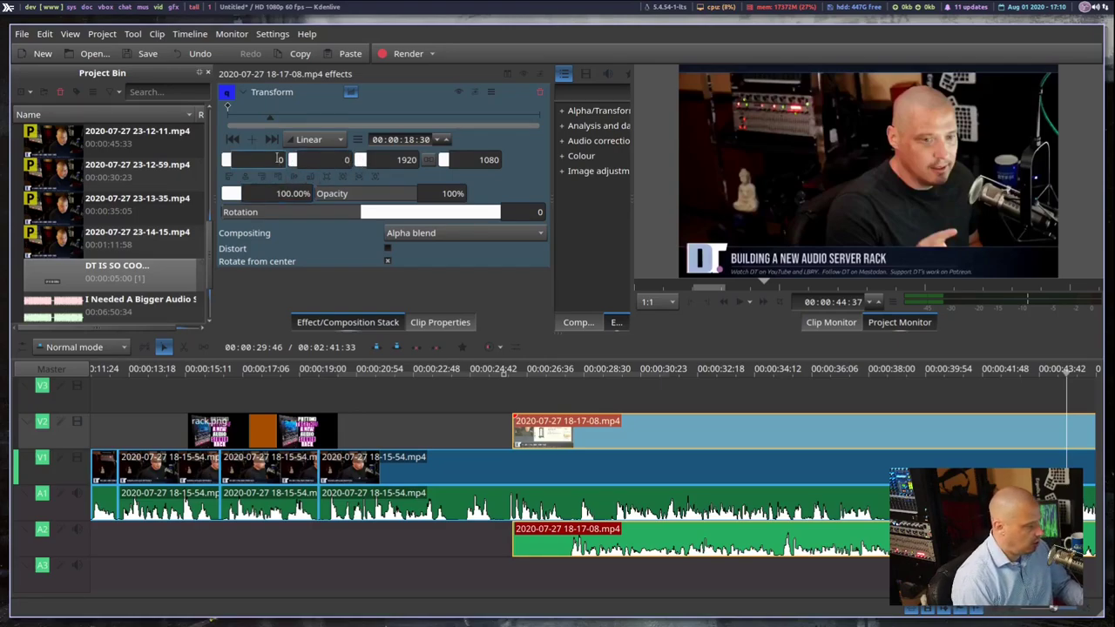
{"action": "type", "text": "50"}
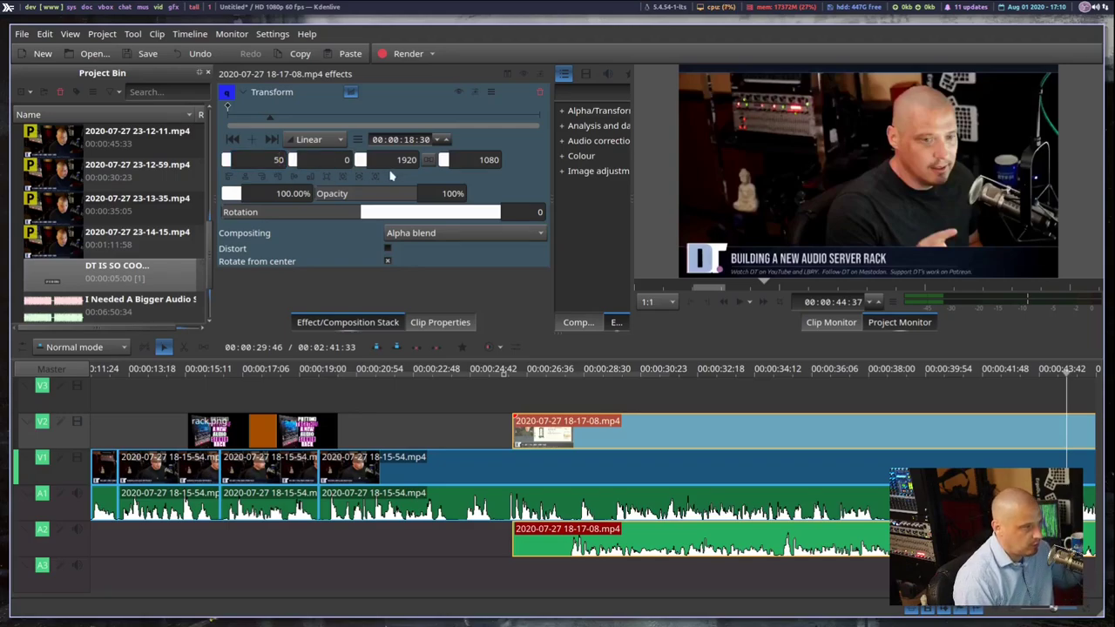
{"action": "left_click", "coordinate": [346, 160]}
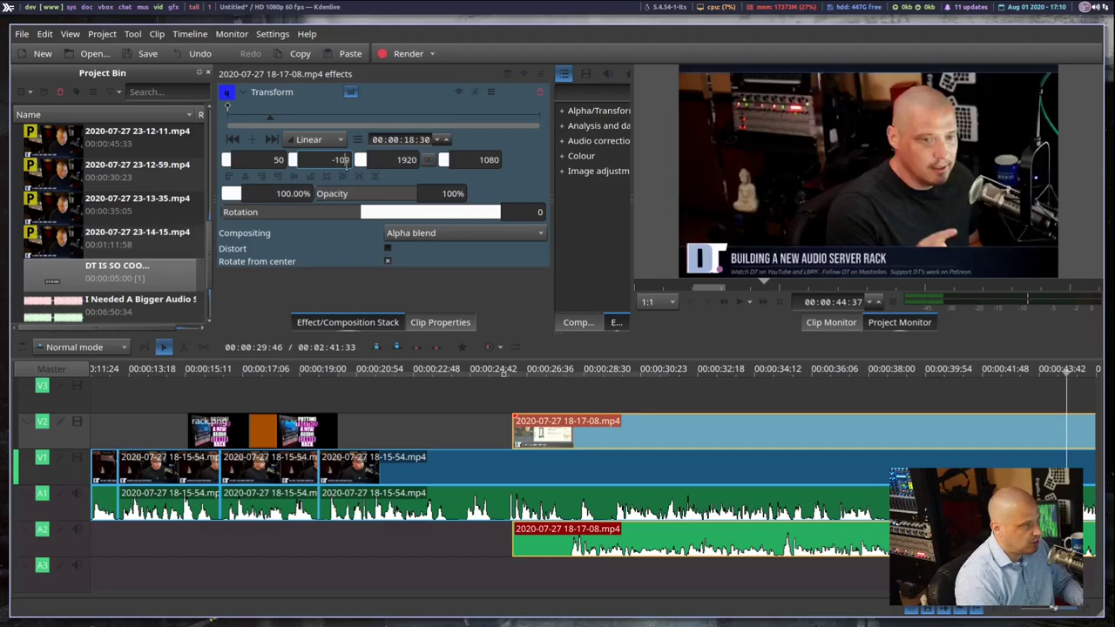
{"action": "type", "text": "-100"}
{"action": "left_click", "coordinate": [405, 161]}
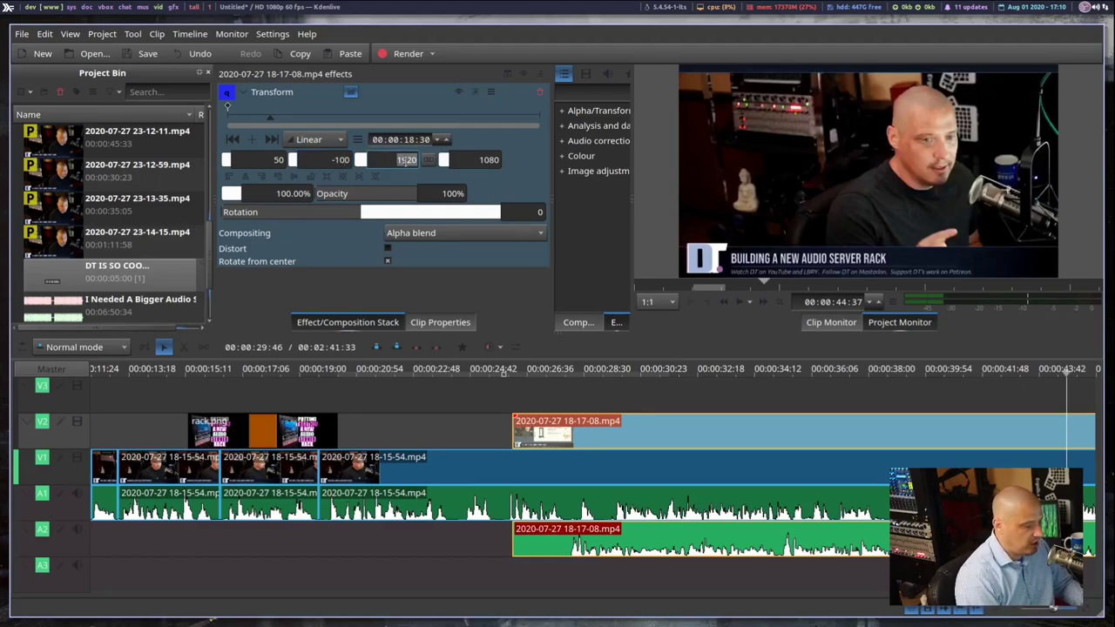
{"action": "type", "text": "800"}
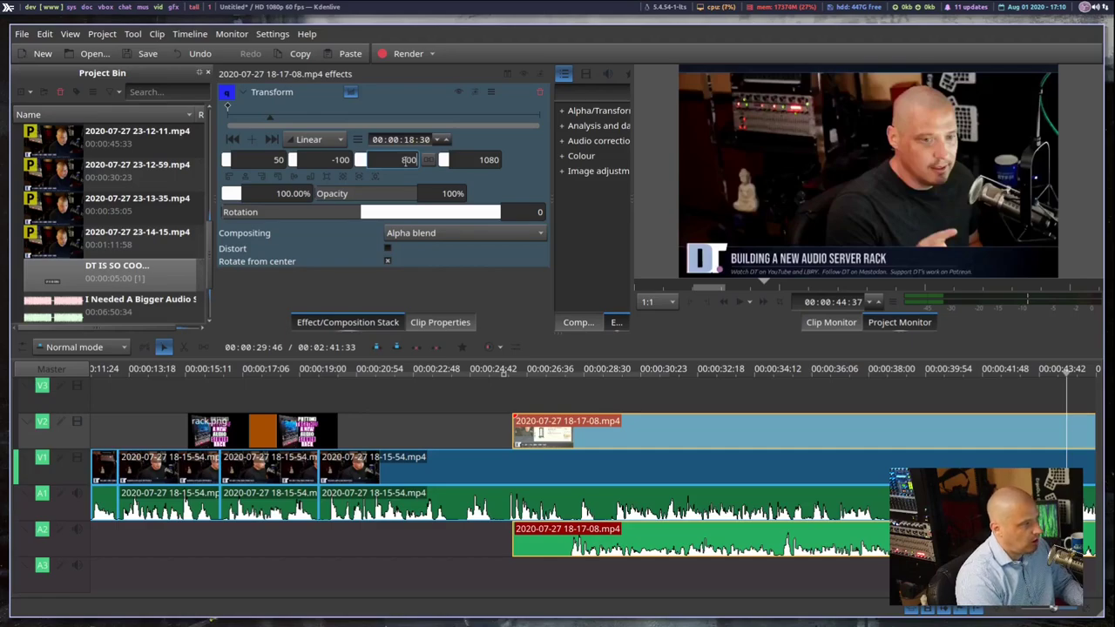
Step: Play the timeline from about 25 seconds to preview the shrunken V2 clip over the main video
{"action": "left_click", "coordinate": [476, 410]}
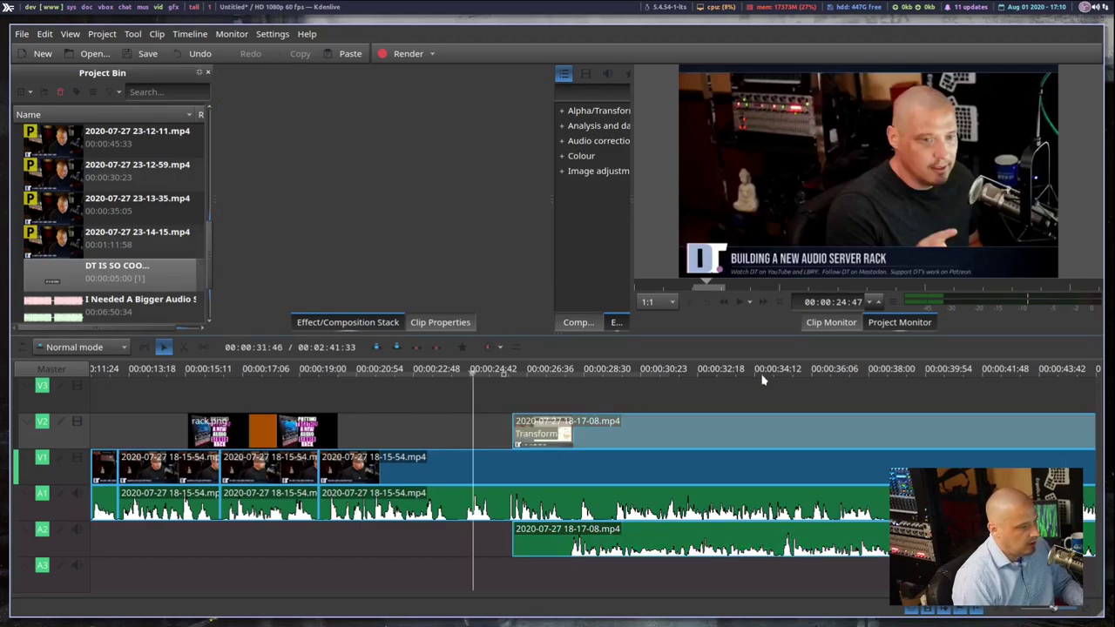
{"action": "left_click", "coordinate": [739, 302]}
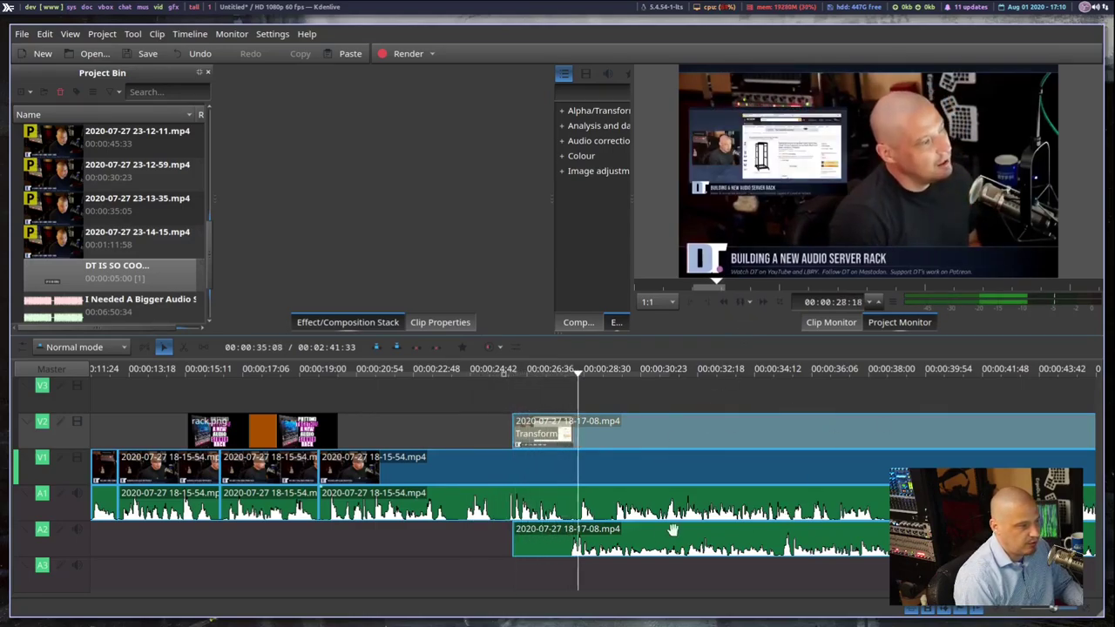
{"action": "left_click", "coordinate": [740, 304]}
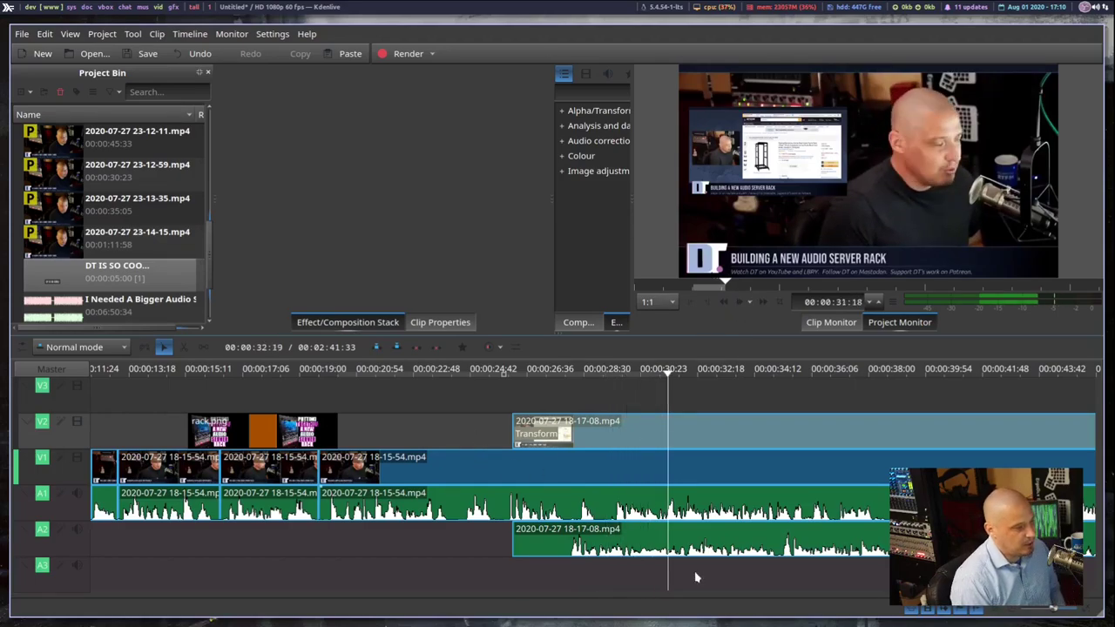
{"action": "right_click", "coordinate": [582, 546]}
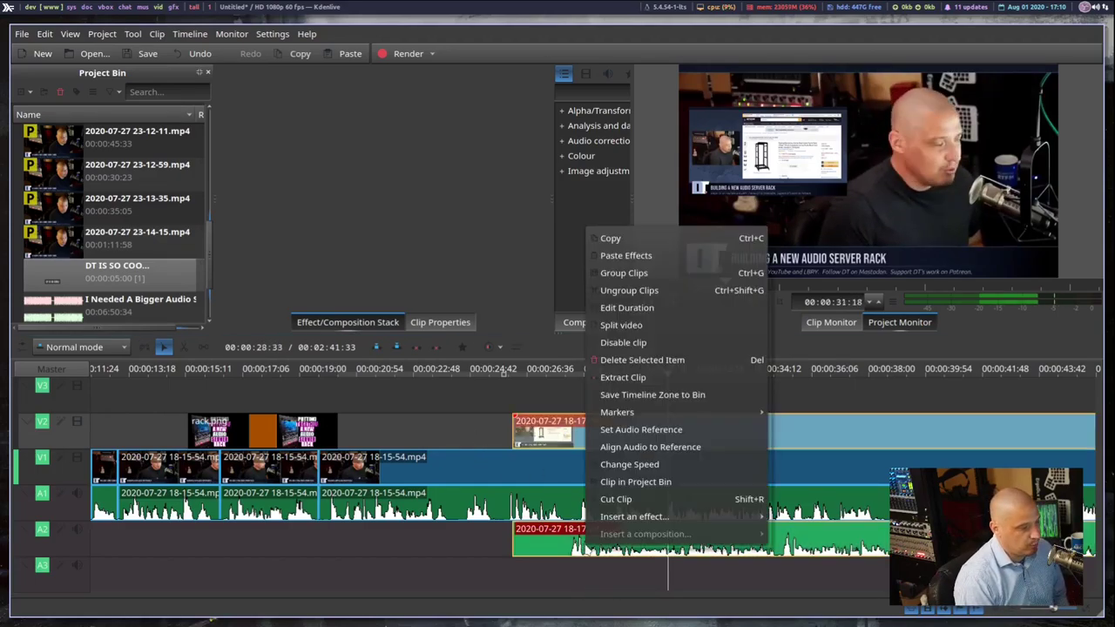
{"action": "mouse_move", "coordinate": [695, 522]}
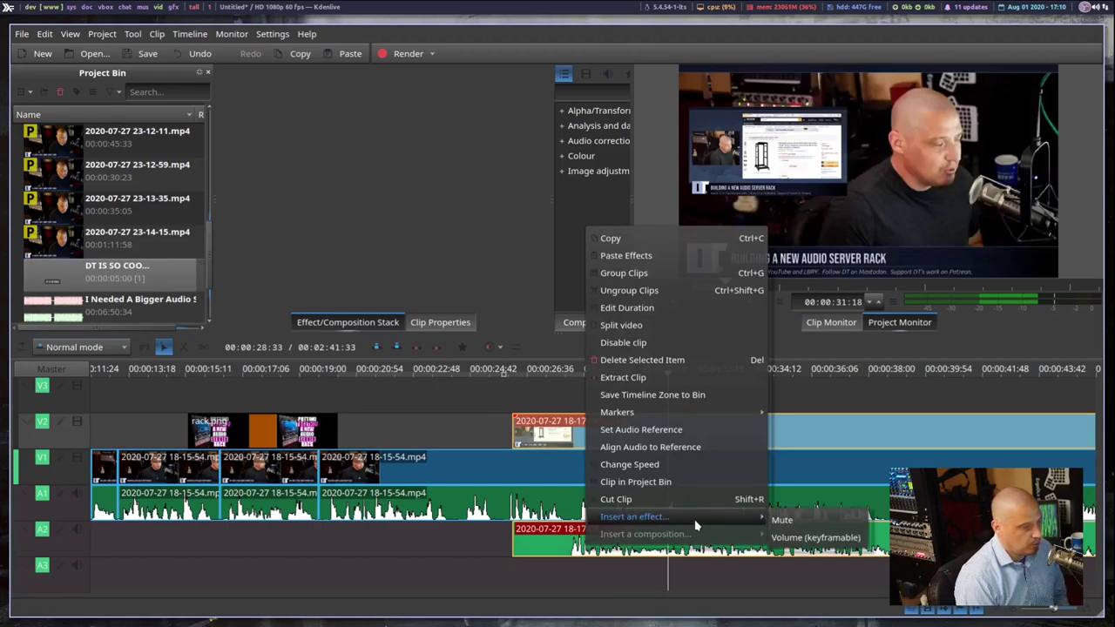
{"action": "left_click", "coordinate": [787, 521]}
Step: Play the timeline from about 25 seconds to check playback with the A2 audio muted
{"action": "left_click", "coordinate": [489, 424]}
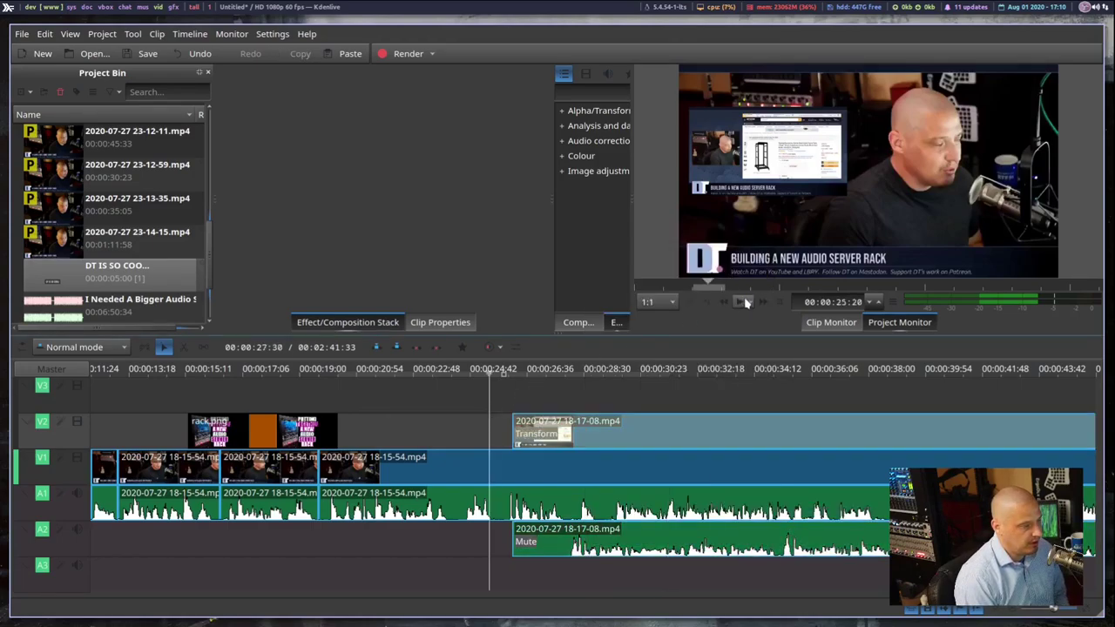
{"action": "left_click", "coordinate": [738, 302]}
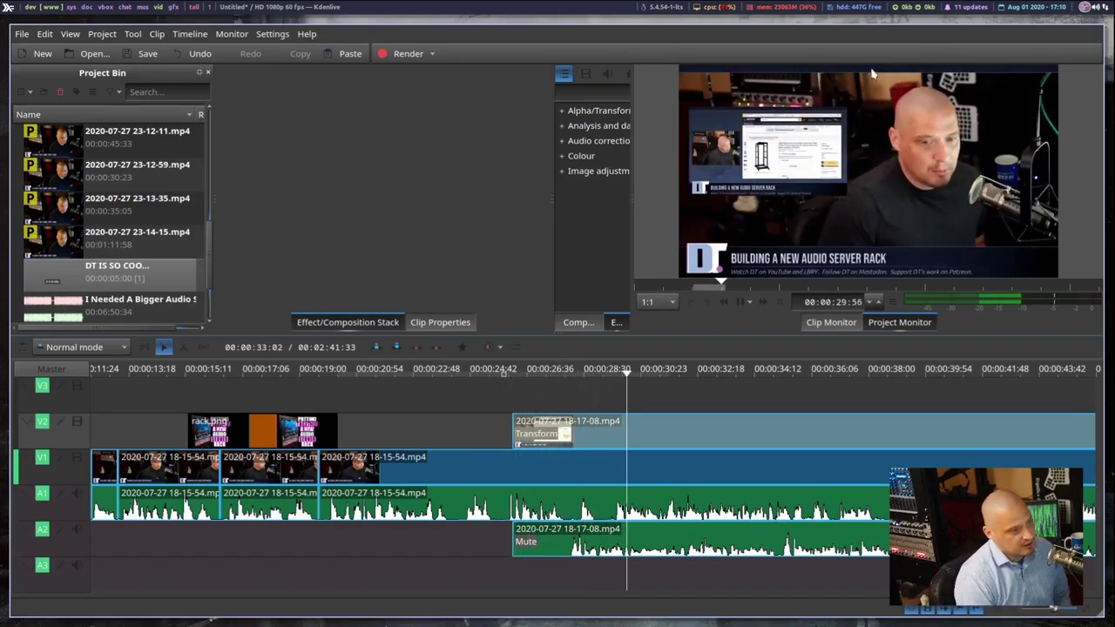
{"action": "left_click", "coordinate": [740, 304]}
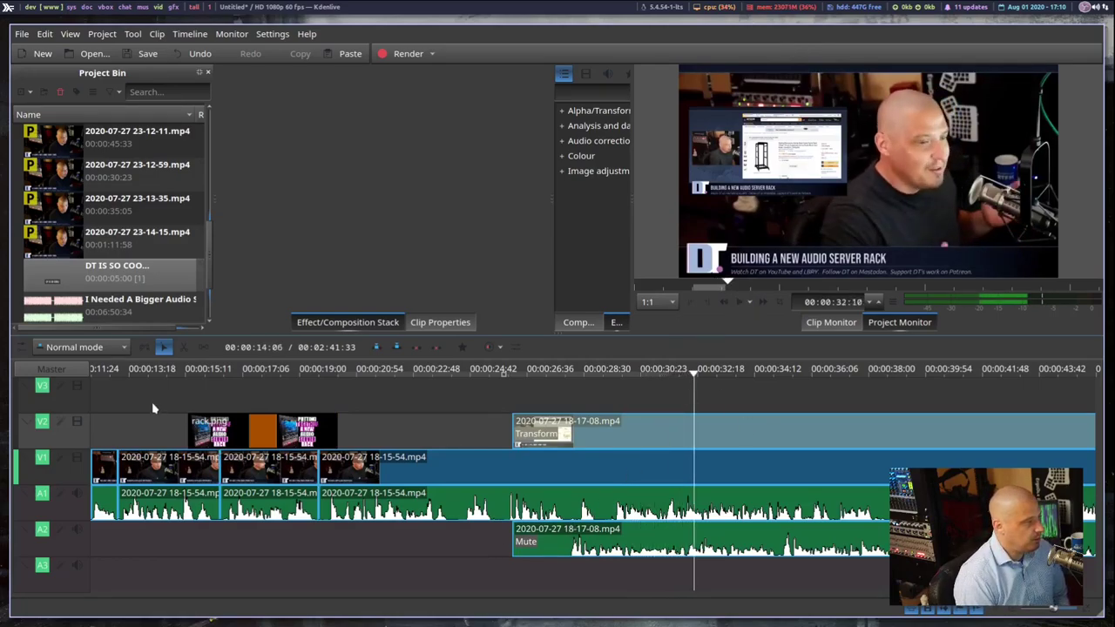
Step: Move the rack.png clip on V2 to start where the last V1 segment begins, and add a Transform effect to it
{"action": "left_click_drag", "start_coordinate": [152, 401], "coordinate": [120, 402]}
{"action": "left_click_drag", "start_coordinate": [271, 421], "coordinate": [392, 434]}
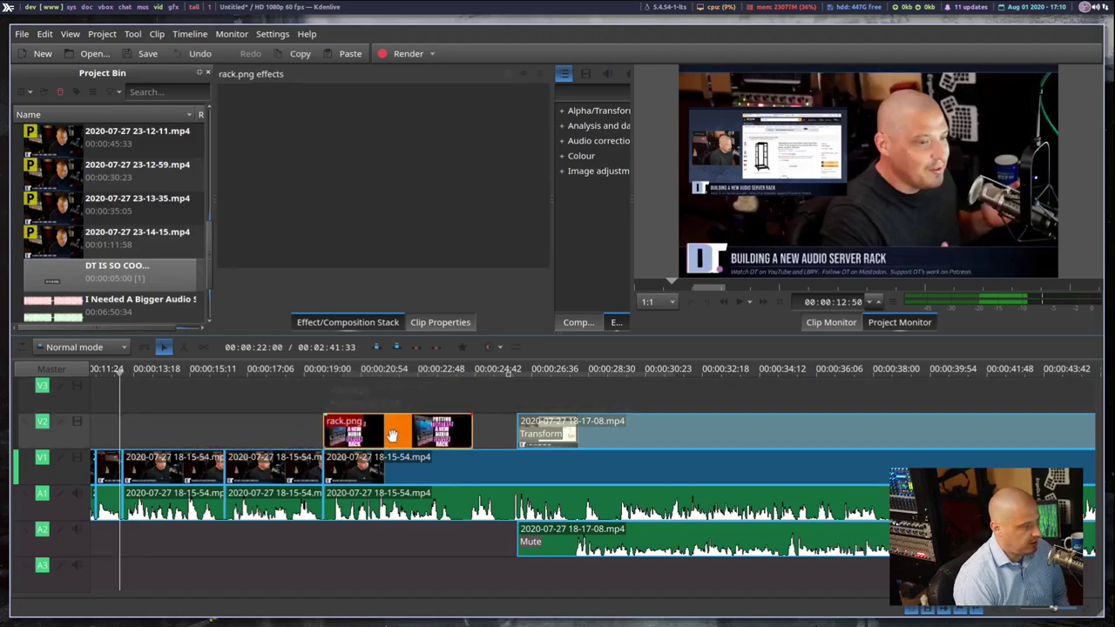
{"action": "right_click", "coordinate": [394, 431]}
{"action": "mouse_move", "coordinate": [478, 407]}
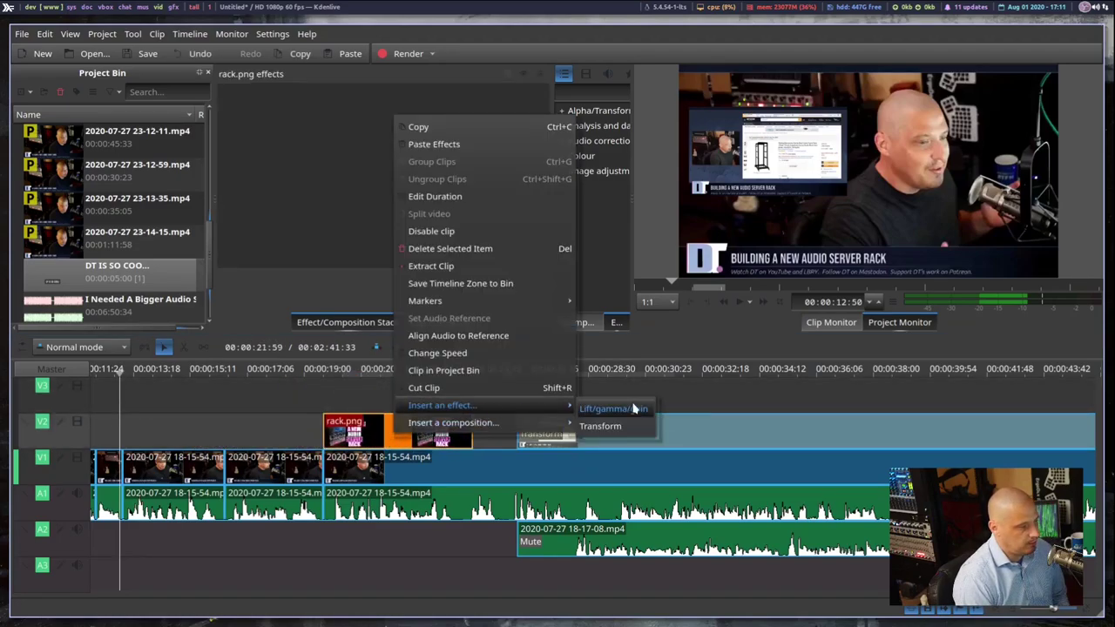
{"action": "left_click", "coordinate": [609, 424]}
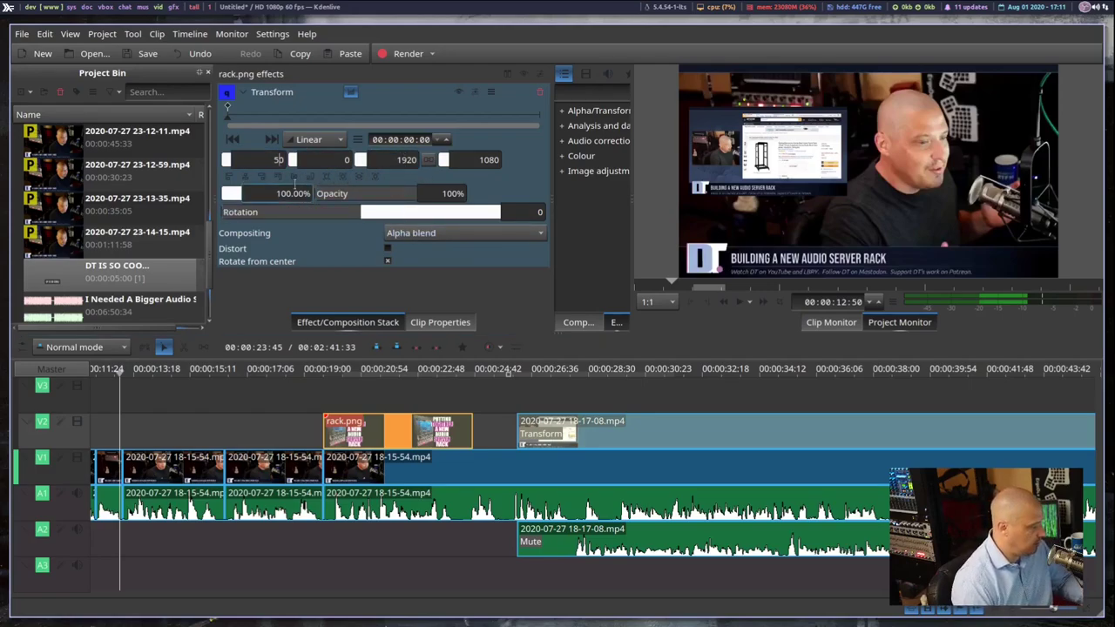
Step: Set the rack.png Transform to X 50, Y 50 and width 500, and play the timeline to preview the image overlay
{"action": "left_click_drag", "start_coordinate": [278, 160], "coordinate": [331, 159]}
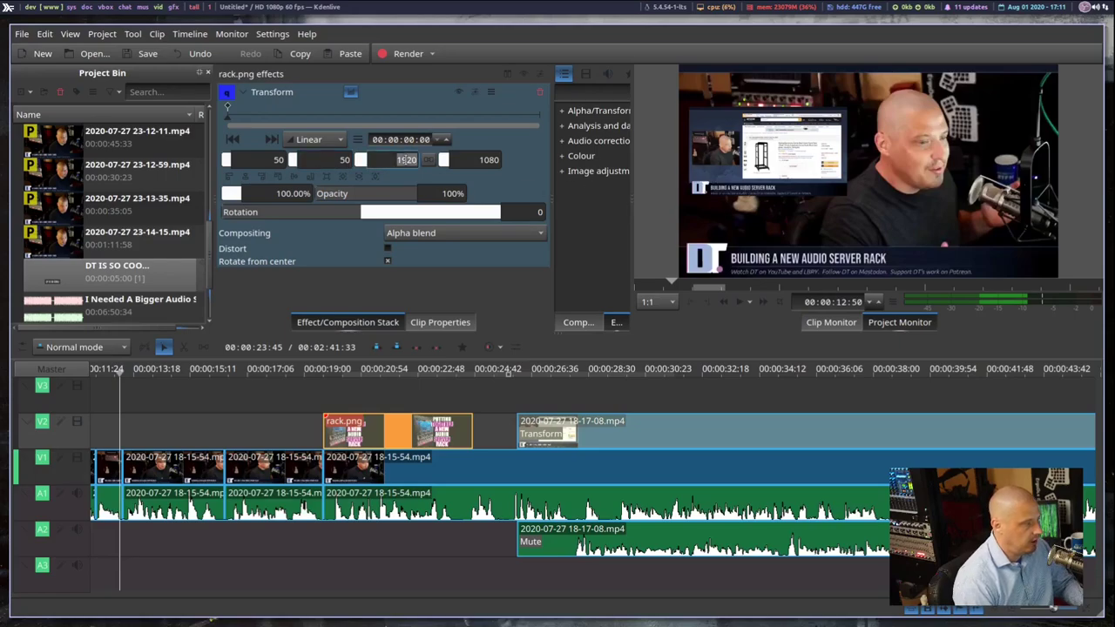
{"action": "type", "text": "500"}
{"action": "left_click", "coordinate": [279, 427]}
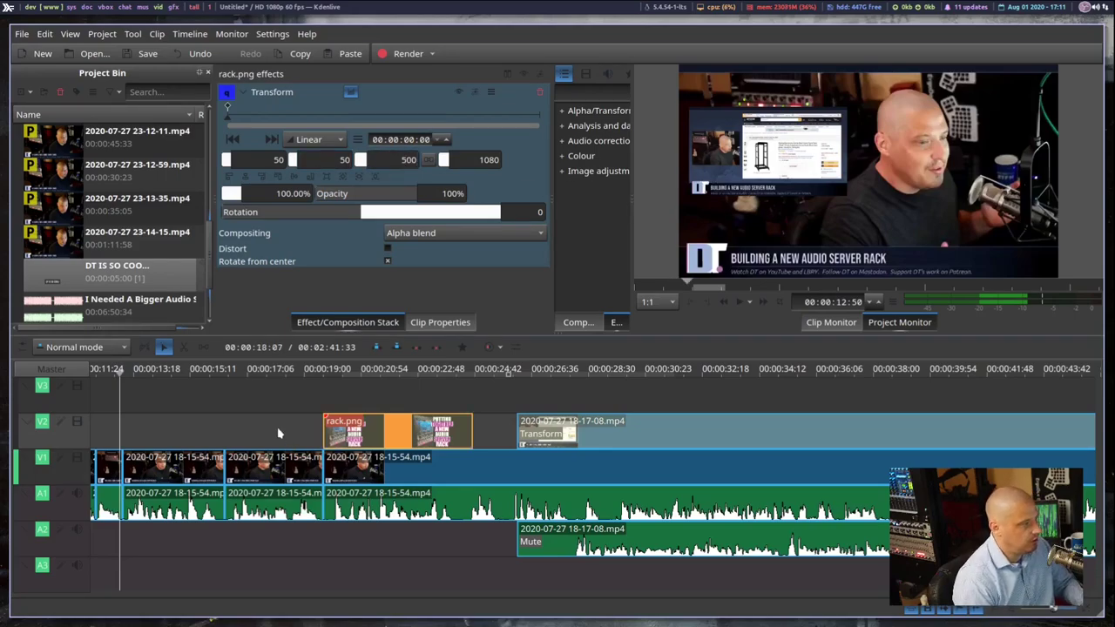
{"action": "left_click", "coordinate": [739, 304]}
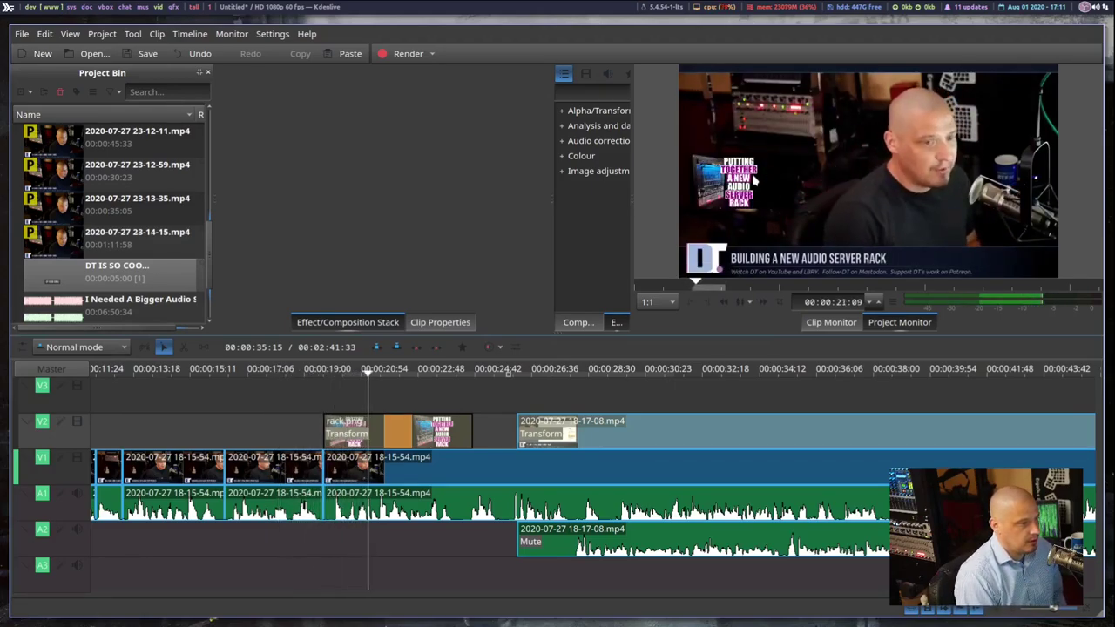
{"action": "left_click", "coordinate": [740, 305]}
{"action": "left_click", "coordinate": [253, 422]}
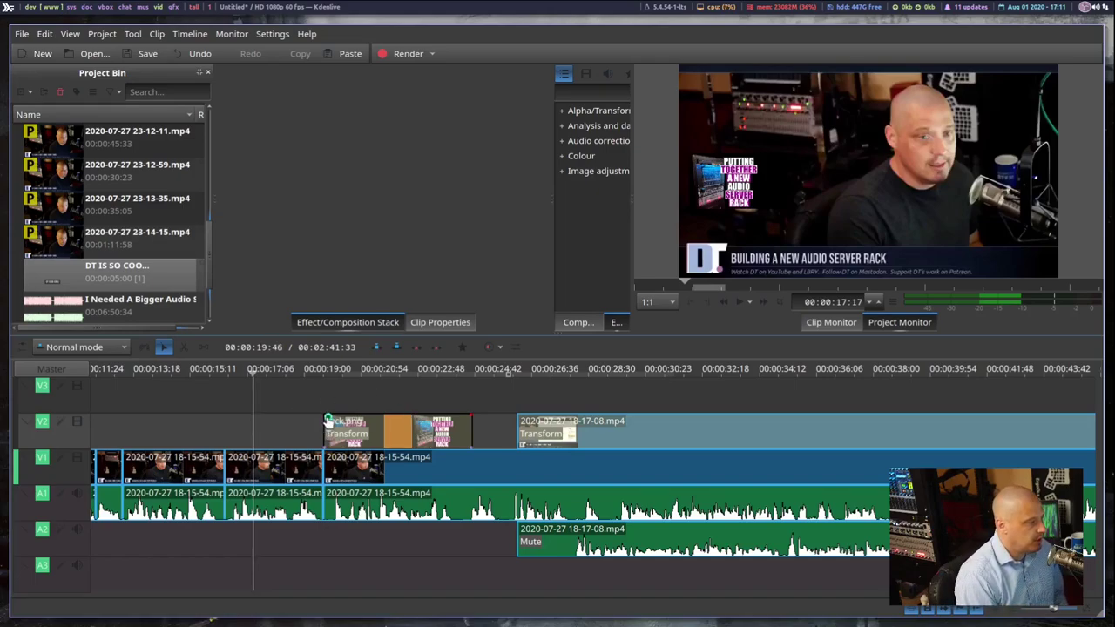
{"action": "left_click_drag", "start_coordinate": [326, 421], "coordinate": [338, 421]}
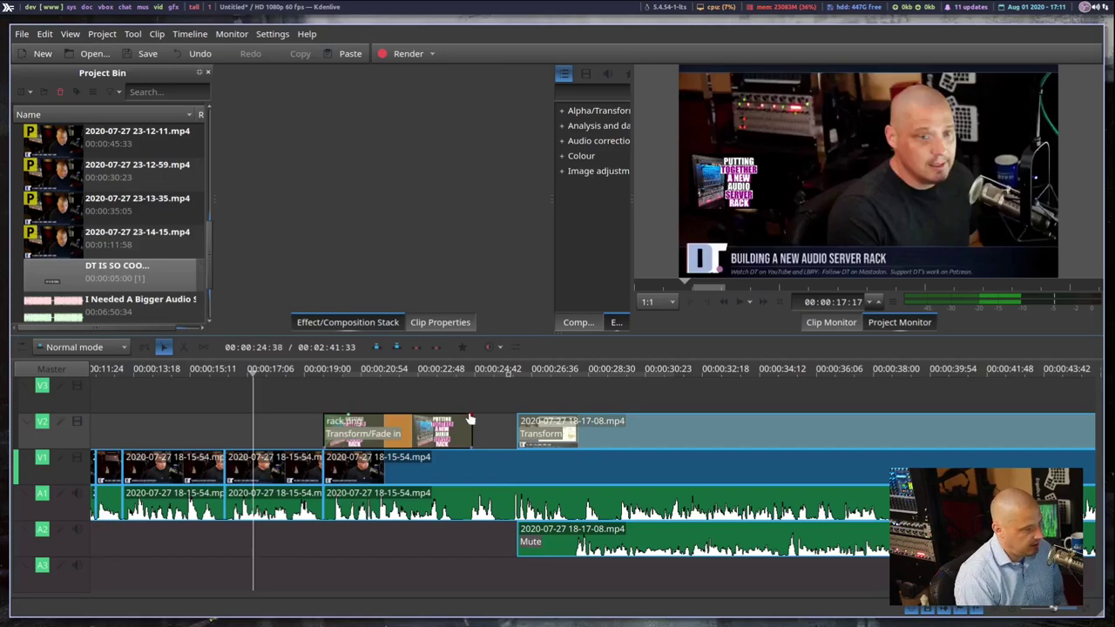
{"action": "left_click_drag", "start_coordinate": [470, 419], "coordinate": [453, 421]}
{"action": "left_click_drag", "start_coordinate": [520, 421], "coordinate": [546, 421]}
Step: Play the timeline from about 18 seconds to preview the fades on both V2 clips
{"action": "left_click", "coordinate": [288, 408]}
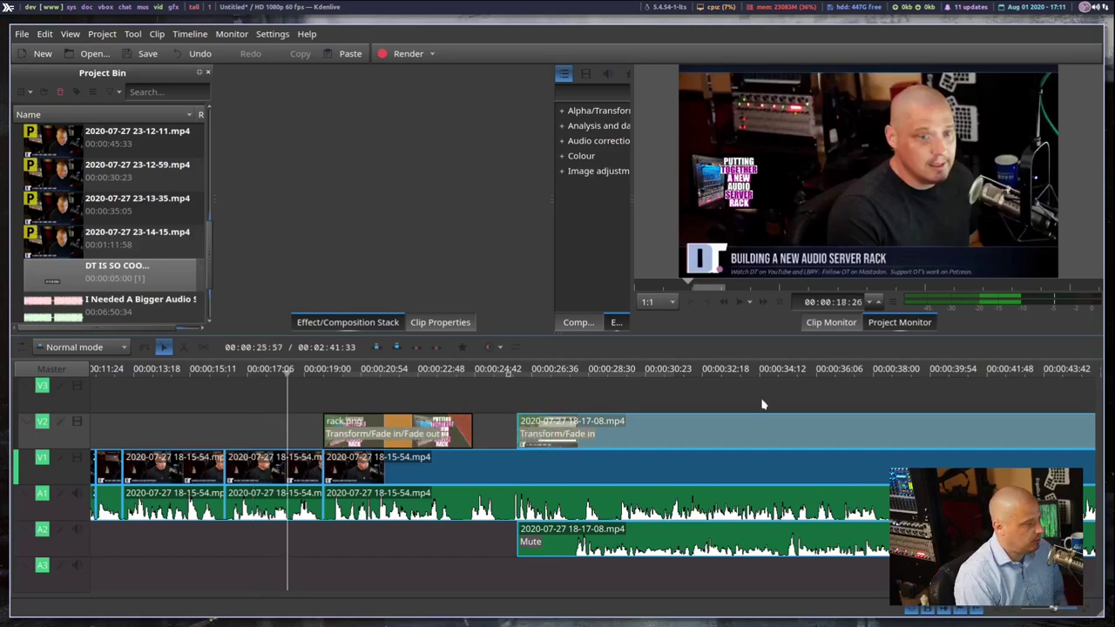
{"action": "left_click", "coordinate": [739, 302]}
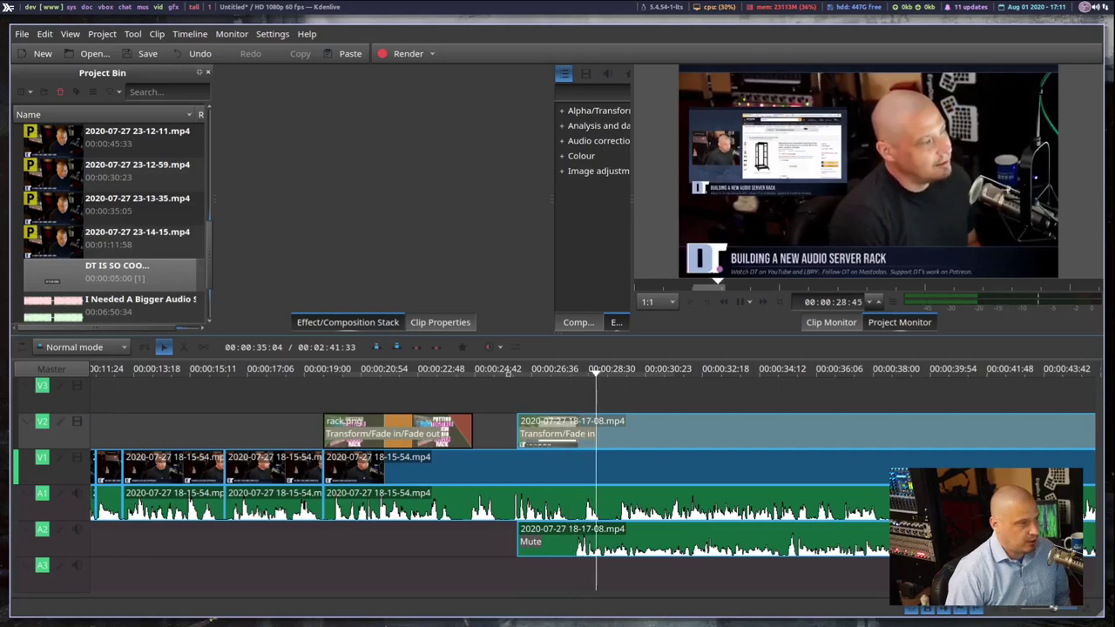
{"action": "key", "text": "space"}
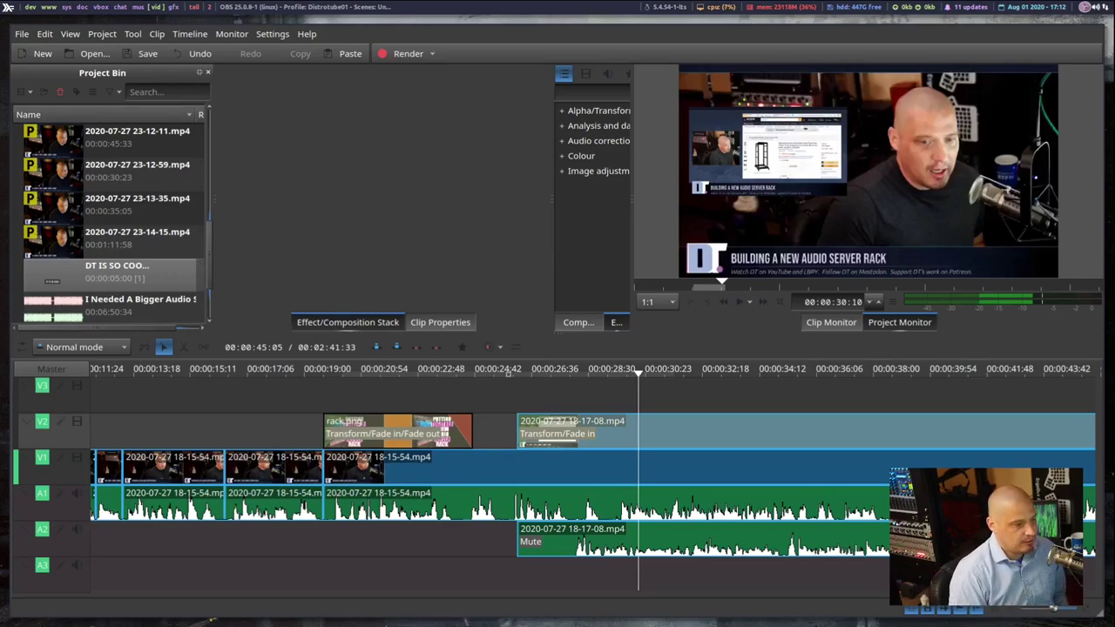
{"action": "key", "text": "alt+Tab"}
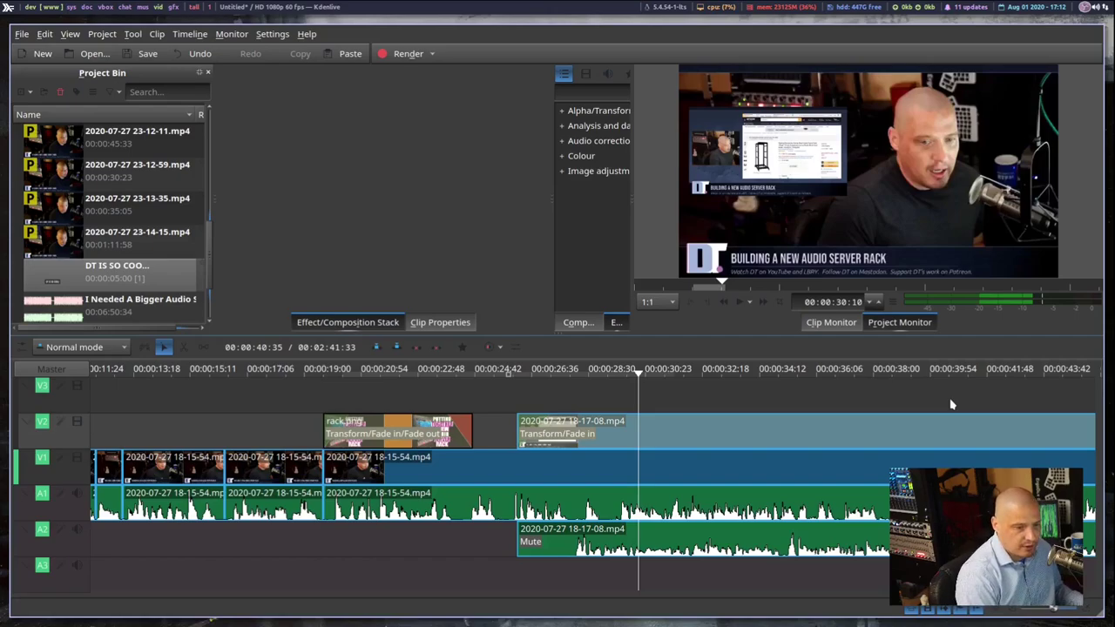
{"action": "scroll", "coordinate": [951, 404], "scroll_direction": "down", "scroll_amount": 5}
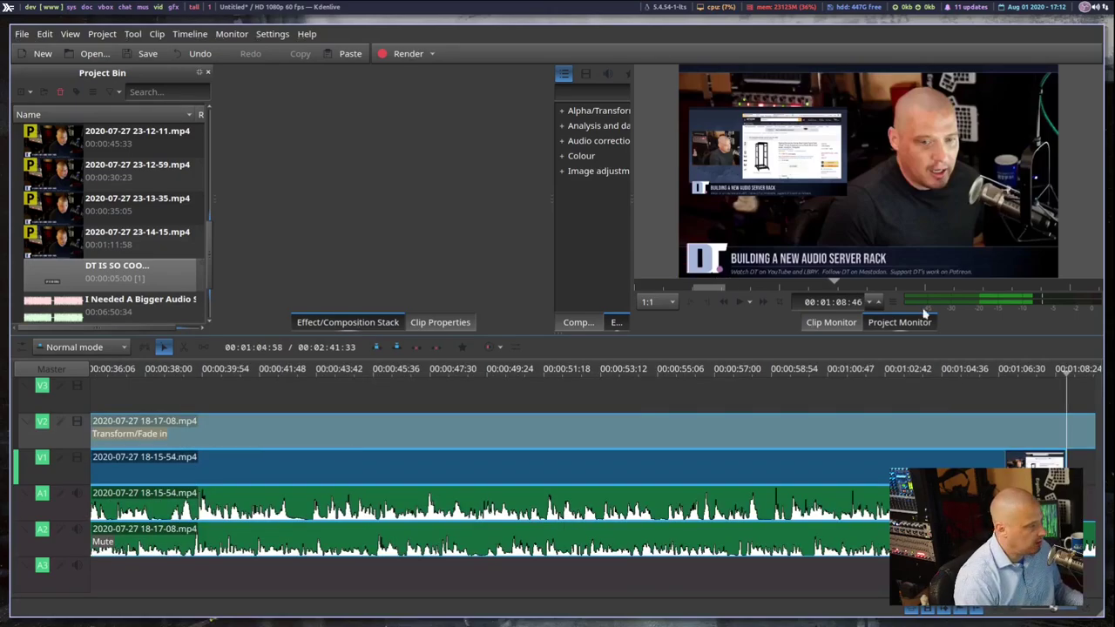
{"action": "scroll", "coordinate": [1094, 408], "scroll_direction": "down", "scroll_amount": 10}
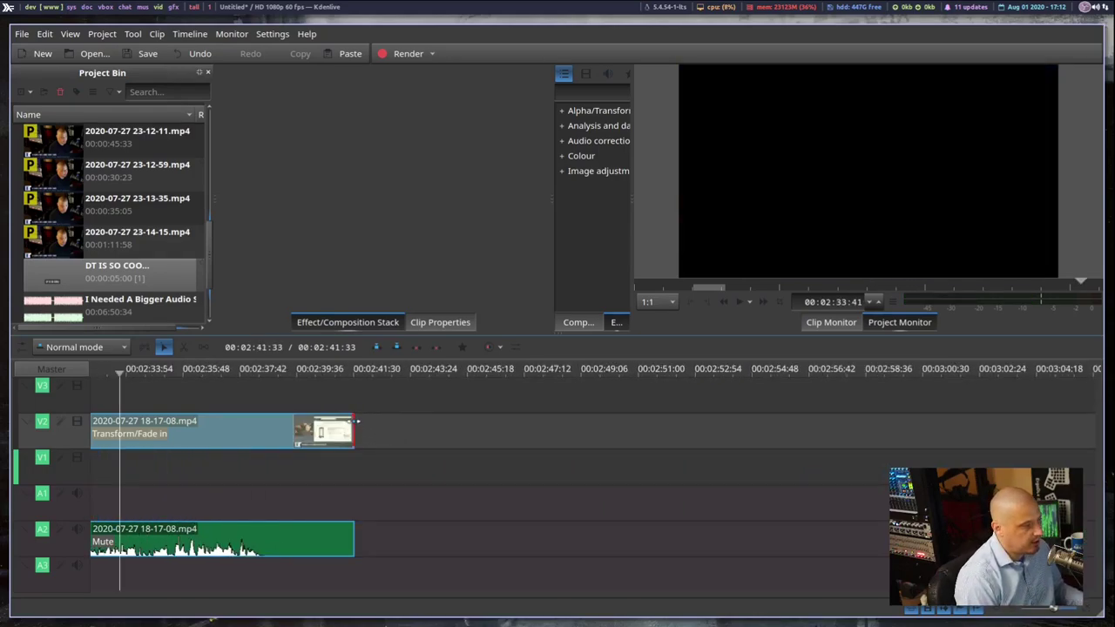
{"action": "left_click_drag", "start_coordinate": [356, 422], "coordinate": [203, 454]}
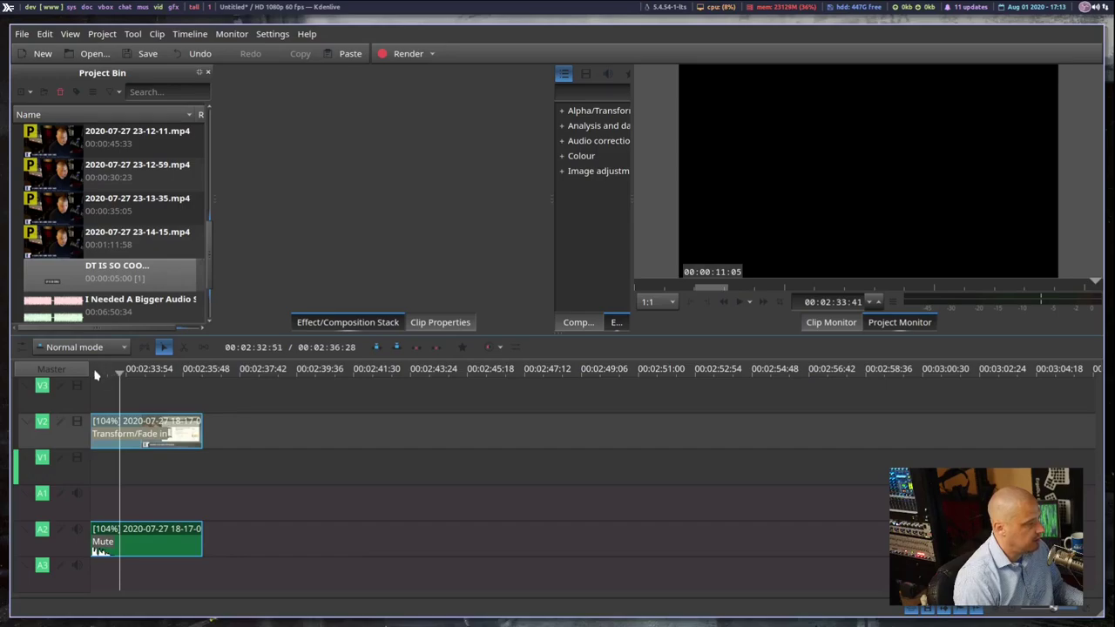
{"action": "scroll", "coordinate": [87, 370], "scroll_direction": "up", "scroll_amount": 5}
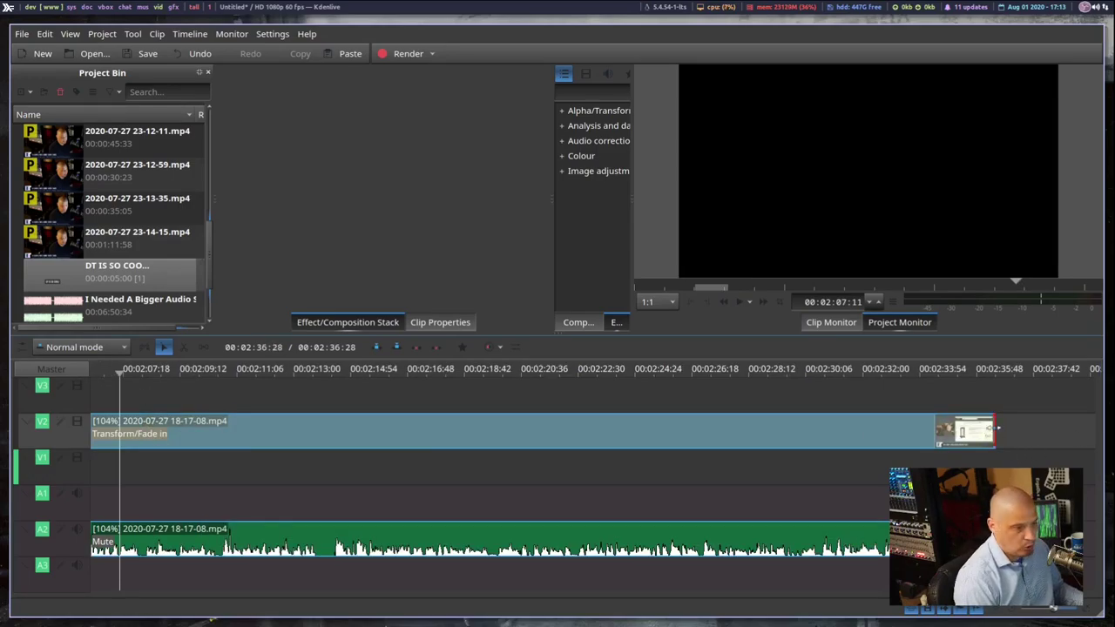
{"action": "left_click_drag", "start_coordinate": [997, 428], "coordinate": [205, 471]}
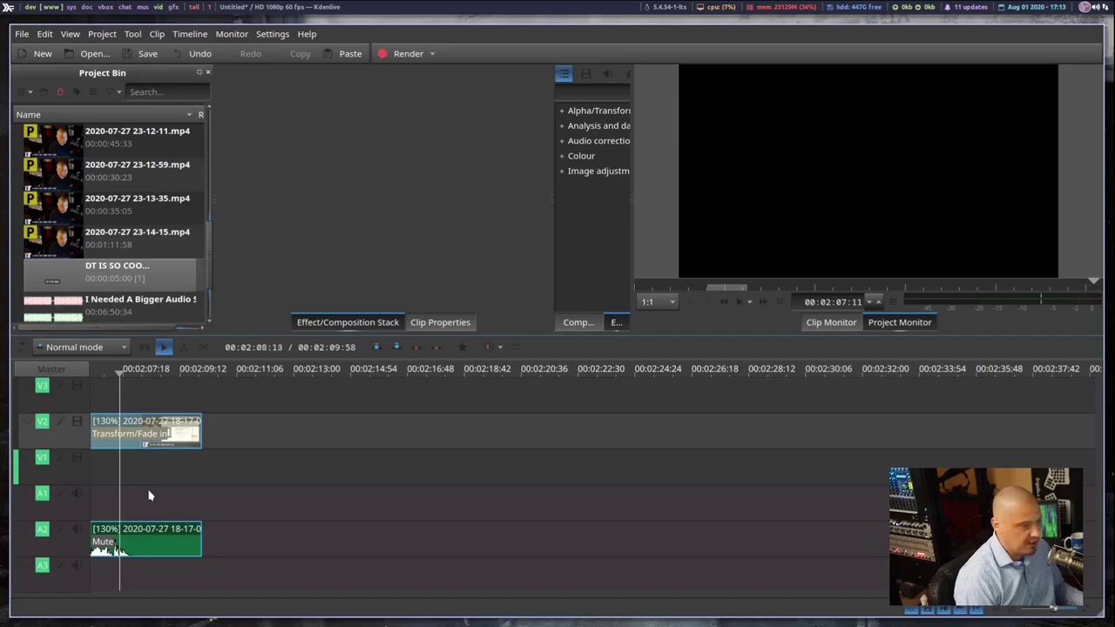
Step: Speed up the V2 clip further to 151% by pulling its end back to about 1:56
{"action": "scroll", "coordinate": [135, 492], "scroll_direction": "up", "scroll_amount": 4}
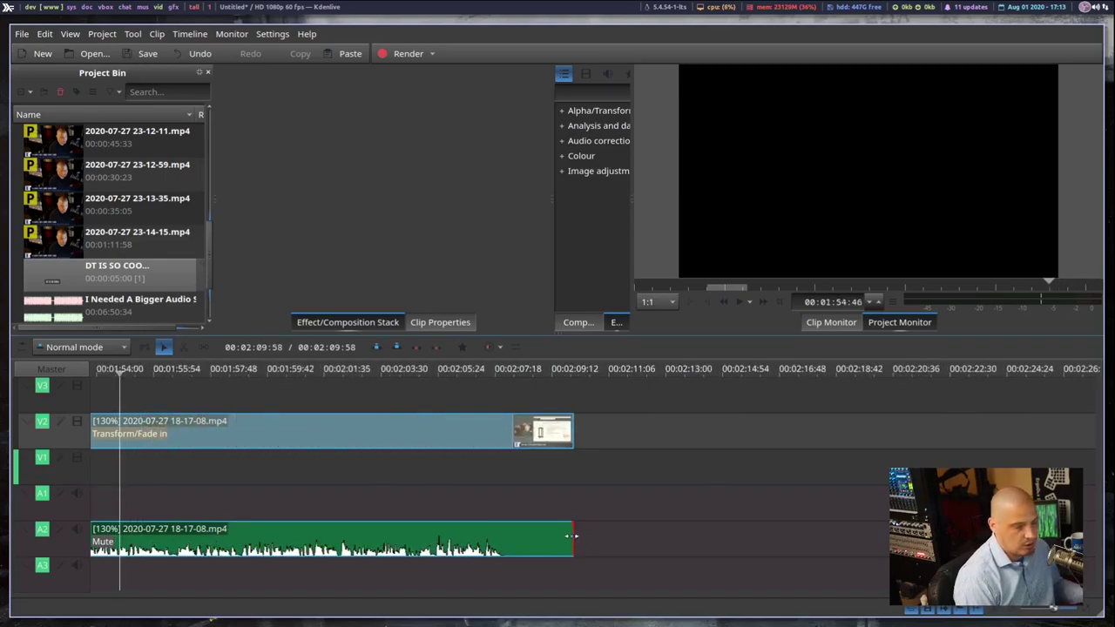
{"action": "left_click_drag", "start_coordinate": [572, 536], "coordinate": [603, 551]}
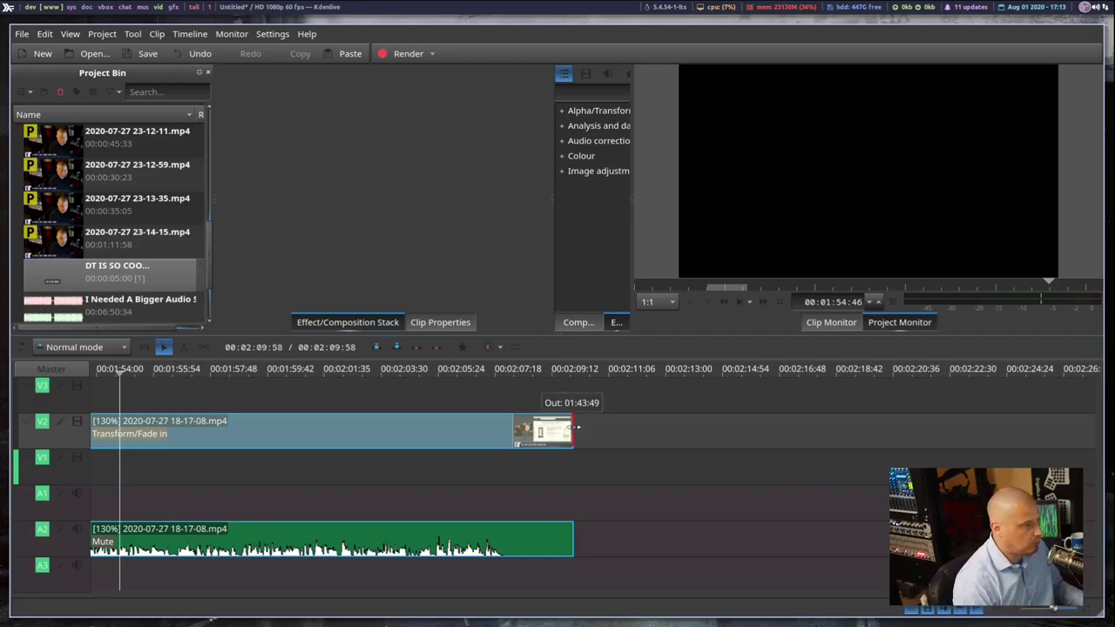
{"action": "left_click_drag", "start_coordinate": [575, 427], "coordinate": [443, 462]}
{"action": "scroll", "coordinate": [439, 466], "scroll_direction": "down", "scroll_amount": 2}
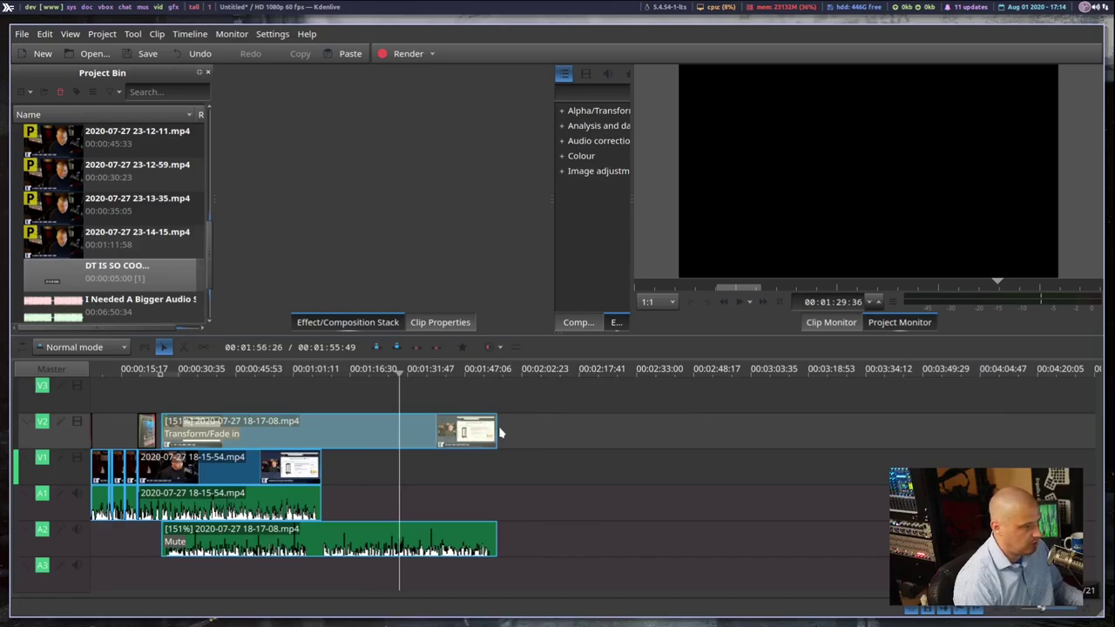
Step: Speed up the V2 clip to 1334% by pulling its end back to about 0:36, and preview it from about 18 seconds
{"action": "left_click_drag", "start_coordinate": [496, 427], "coordinate": [198, 444]}
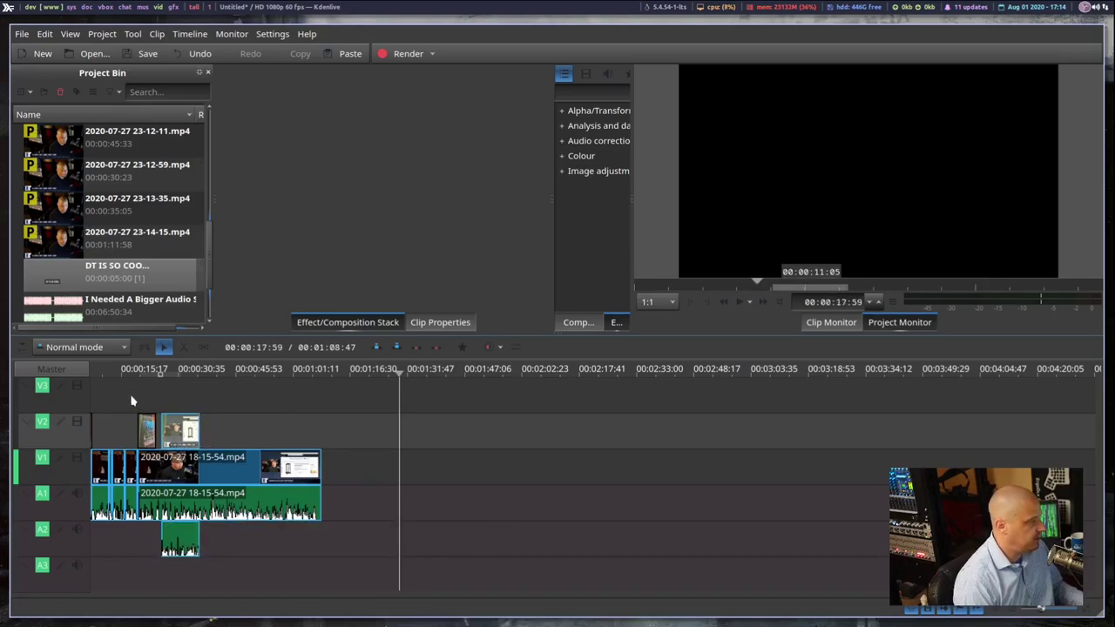
{"action": "left_click", "coordinate": [133, 406]}
{"action": "left_click", "coordinate": [739, 302]}
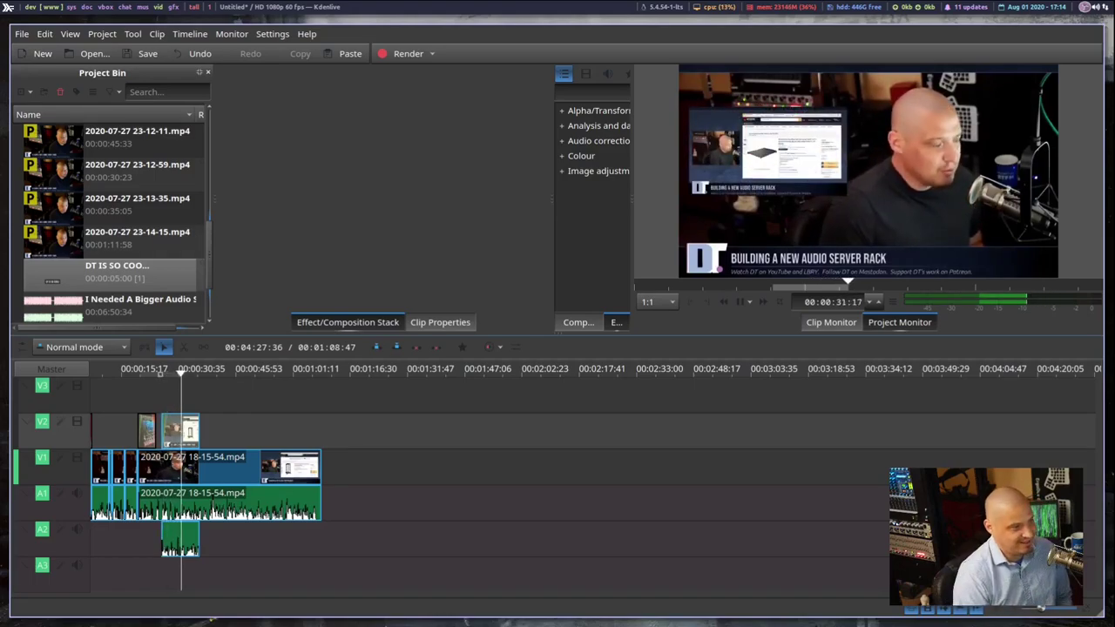
{"action": "left_click", "coordinate": [737, 302]}
Step: Move the playhead back to the very start of the timeline
{"action": "scroll", "coordinate": [248, 437], "scroll_direction": "up", "scroll_amount": 4}
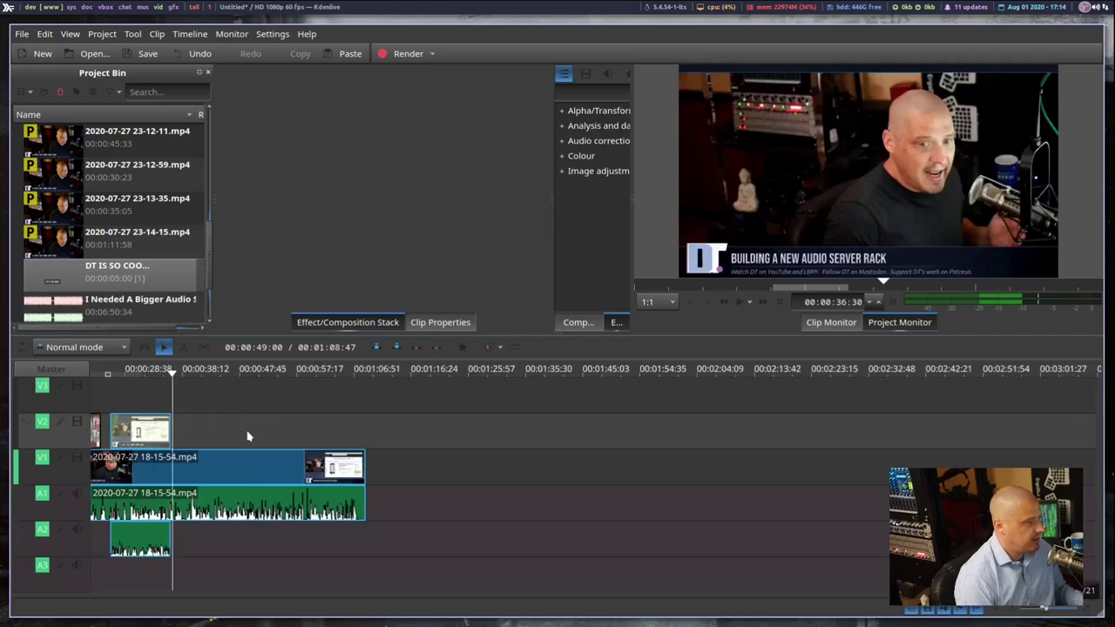
{"action": "left_click", "coordinate": [725, 288]}
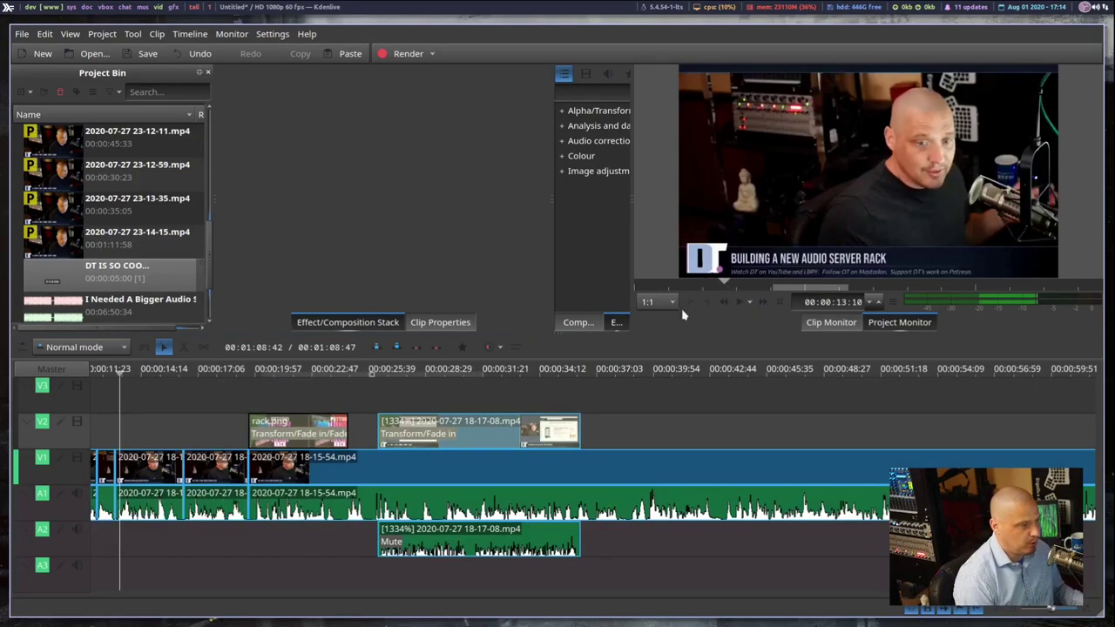
{"action": "key", "text": "Home"}
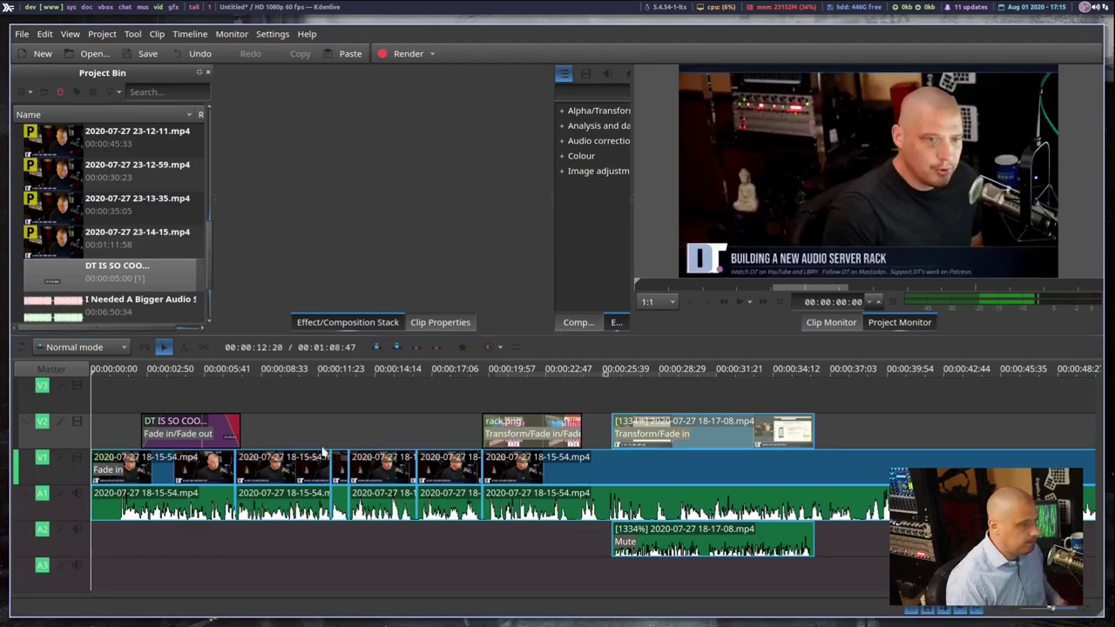
{"action": "key", "text": "alt+Tab"}
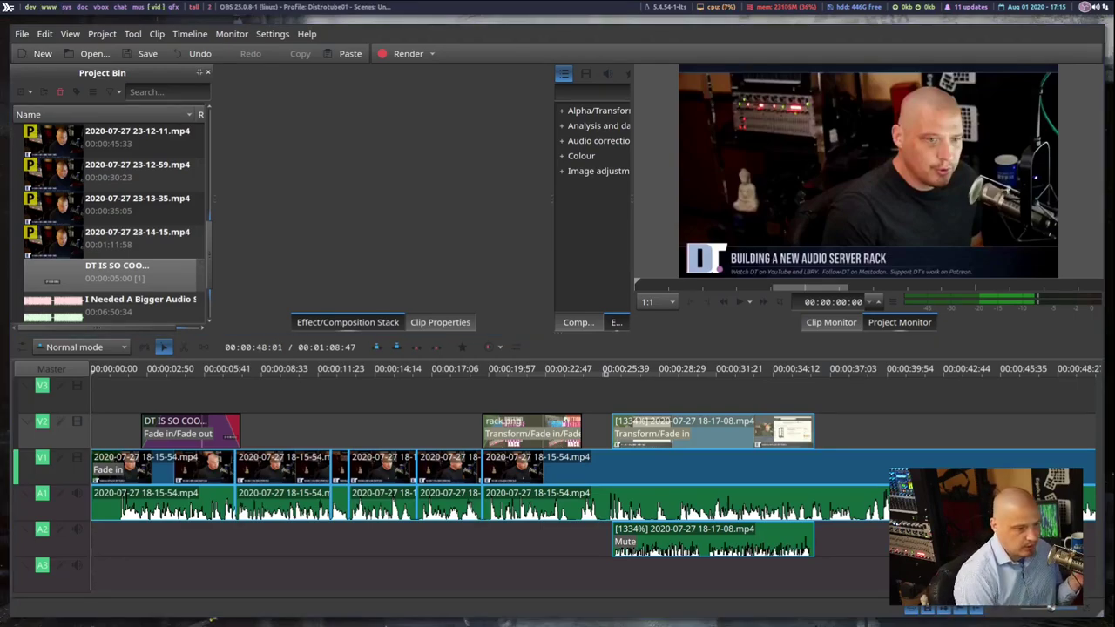